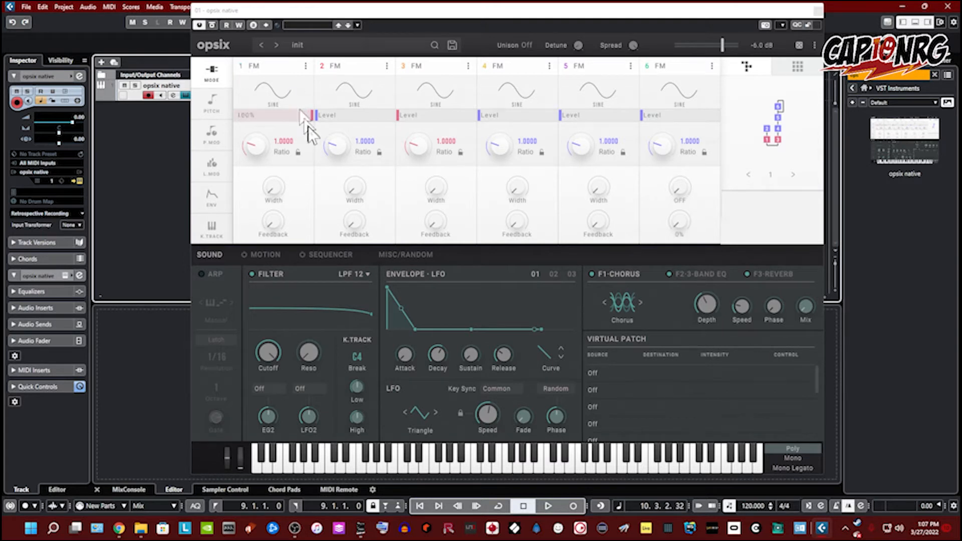
# Step: Set operator 1's waveform to Square HD
pyautogui.click(274, 96)
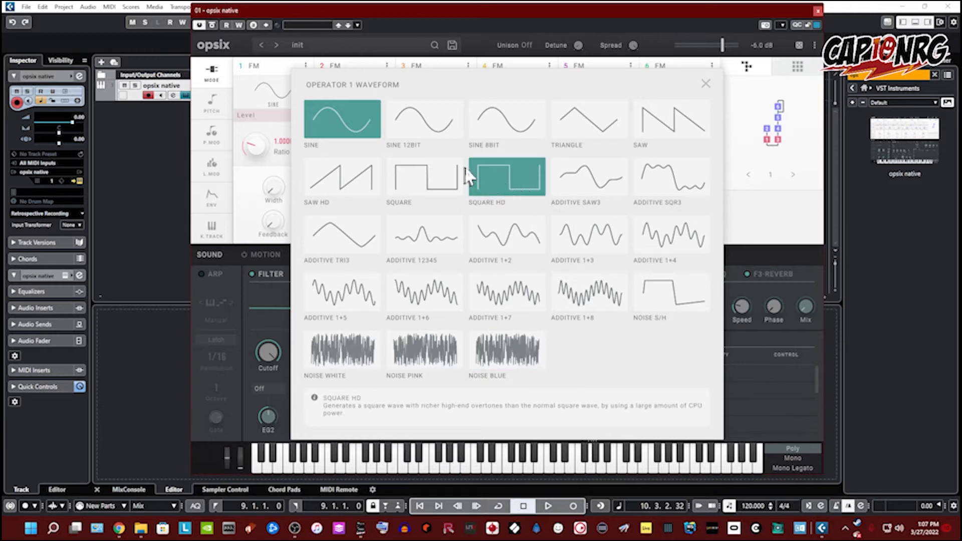
pyautogui.click(481, 169)
pyautogui.click(492, 175)
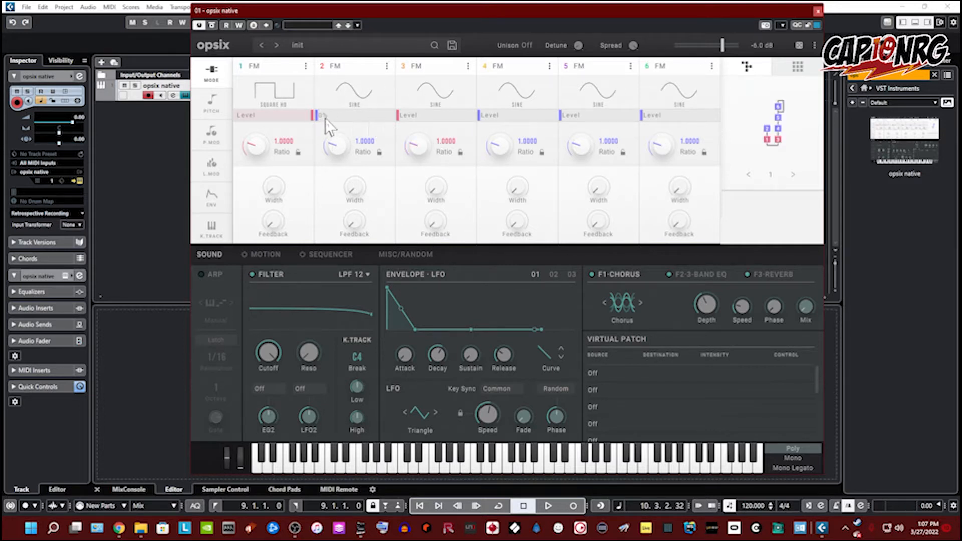
# Step: Raise operator 2's level to maximum and adjust its ratio knob
pyautogui.moveTo(325, 118); pyautogui.dragTo(353, 121)
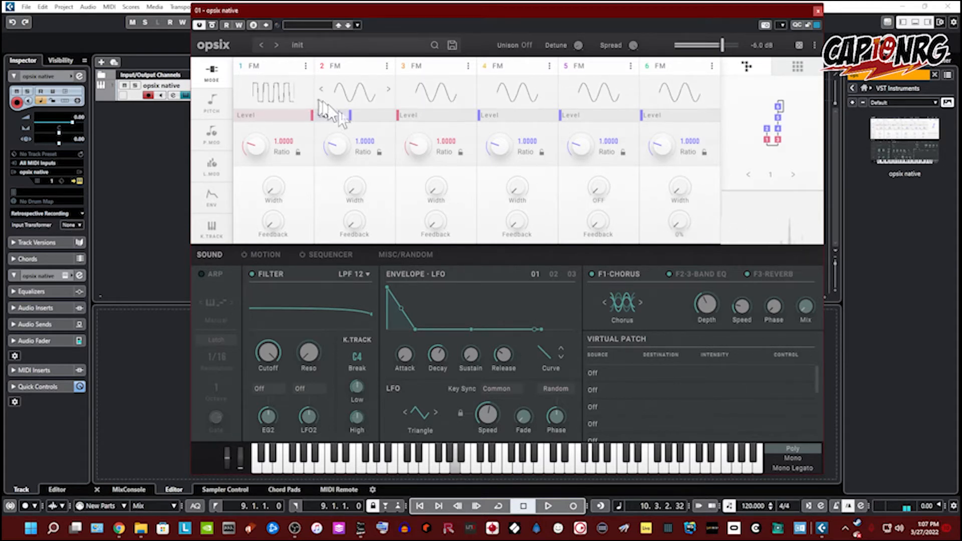
pyautogui.moveTo(356, 118)
pyautogui.mouseDown()
pyautogui.moveTo(313, 115)
pyautogui.moveTo(418, 140)
pyautogui.moveTo(333, 128)
pyautogui.moveTo(390, 119)
pyautogui.mouseUp()
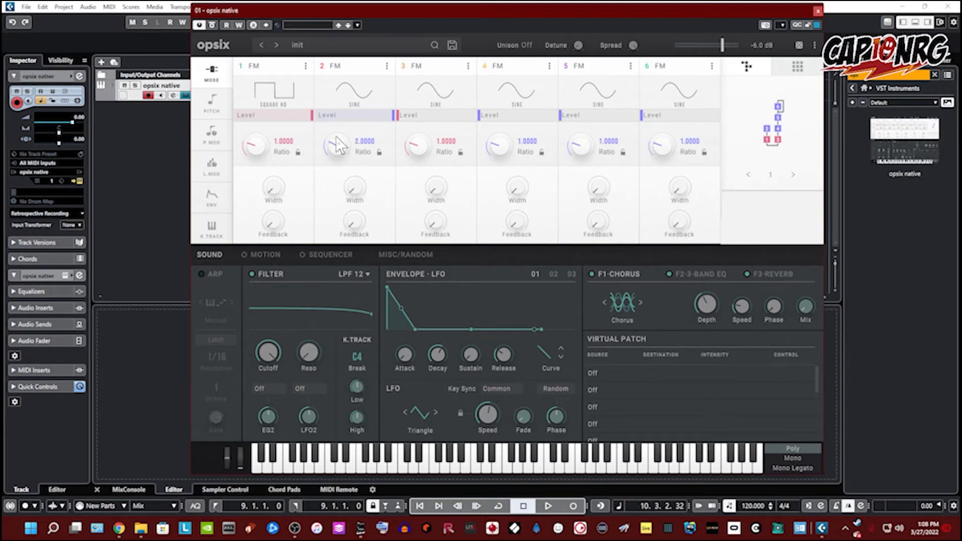
pyautogui.moveTo(335, 136)
pyautogui.mouseDown()
pyautogui.moveTo(345, 122)
pyautogui.moveTo(337, 113)
pyautogui.moveTo(332, 145)
pyautogui.mouseUp()
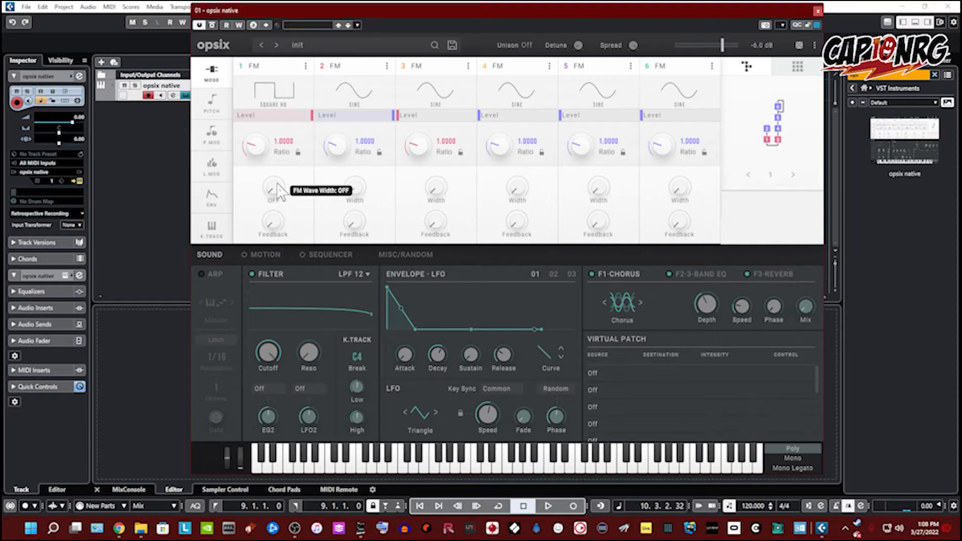
# Step: Raise the wave width and feedback knobs on operators 1 and 2, feedback about 26% and 57%
pyautogui.moveTo(276, 183)
pyautogui.mouseDown()
pyautogui.moveTo(275, 138)
pyautogui.moveTo(272, 184)
pyautogui.mouseUp()
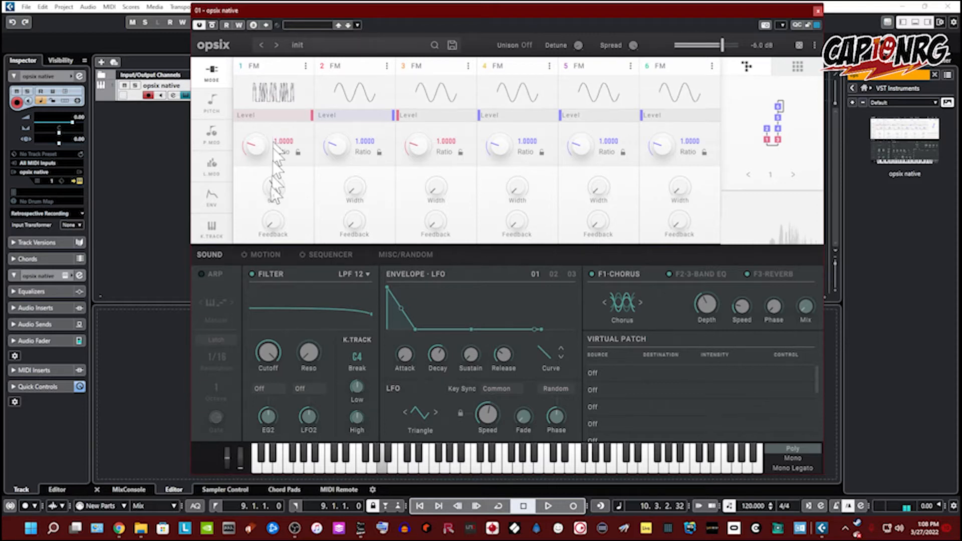
pyautogui.moveTo(273, 223); pyautogui.dragTo(283, 196)
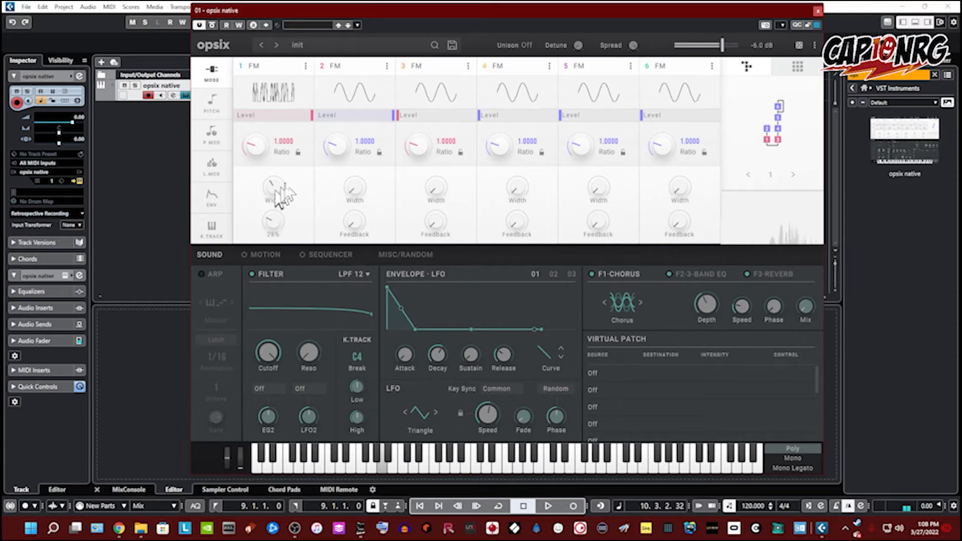
pyautogui.moveTo(353, 188); pyautogui.dragTo(345, 132)
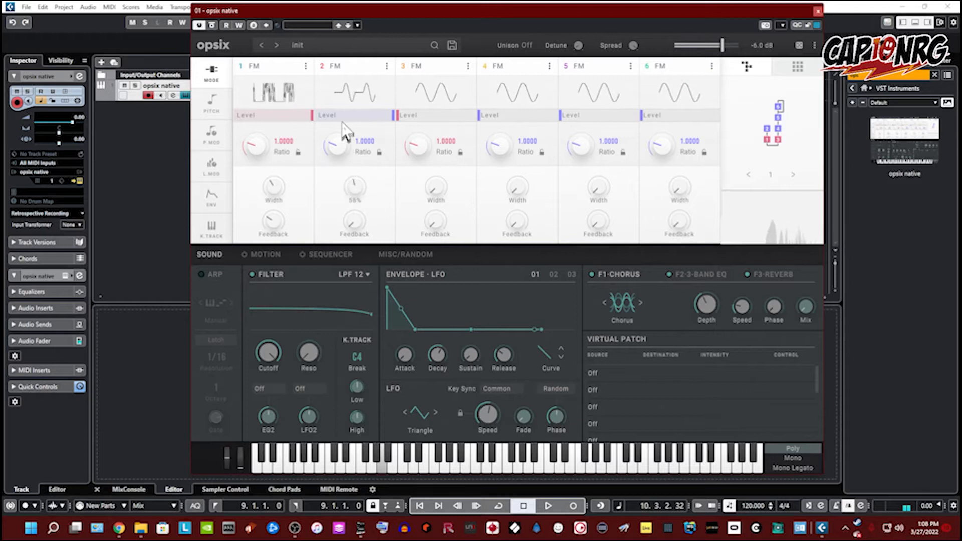
pyautogui.moveTo(360, 231); pyautogui.dragTo(343, 160)
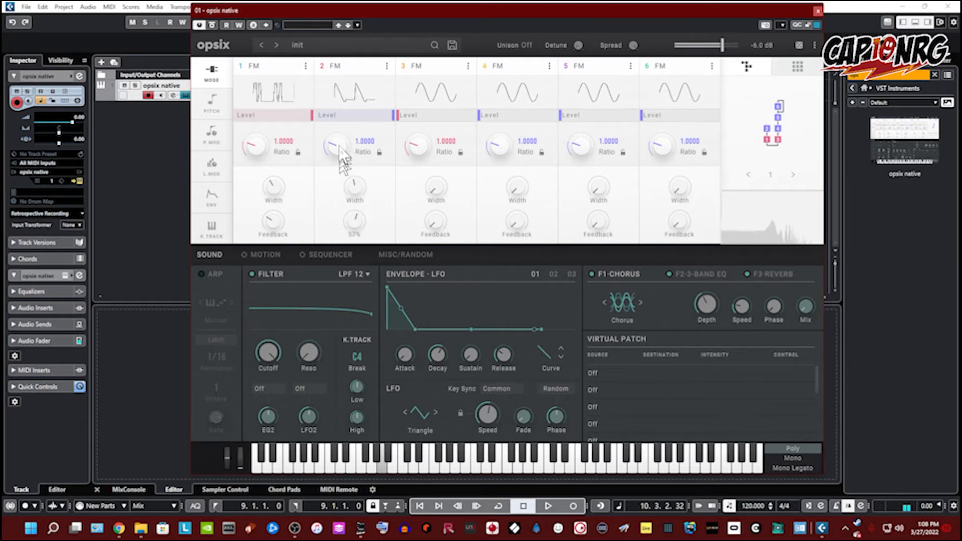
# Step: Switch operators 1 and 2 to Filter mode
pyautogui.click(256, 67)
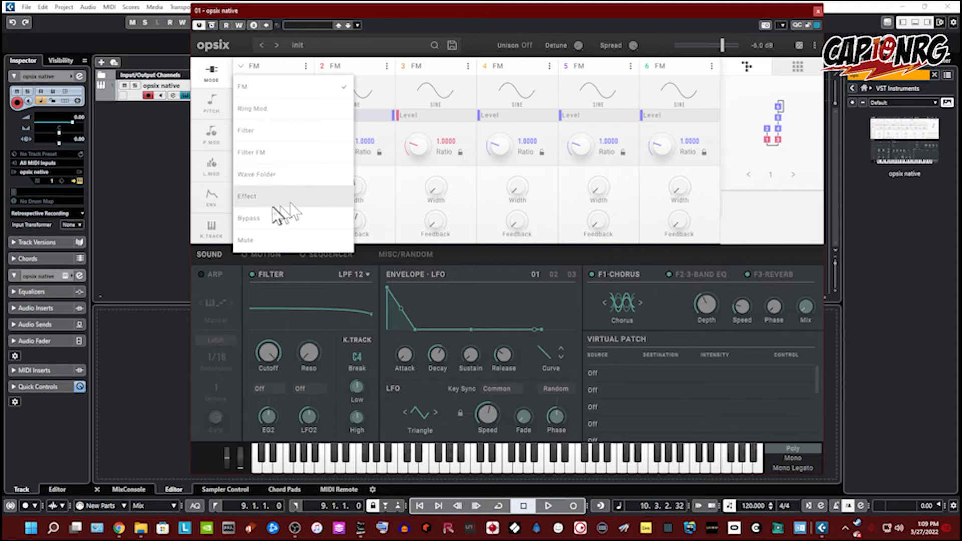
pyautogui.click(344, 62)
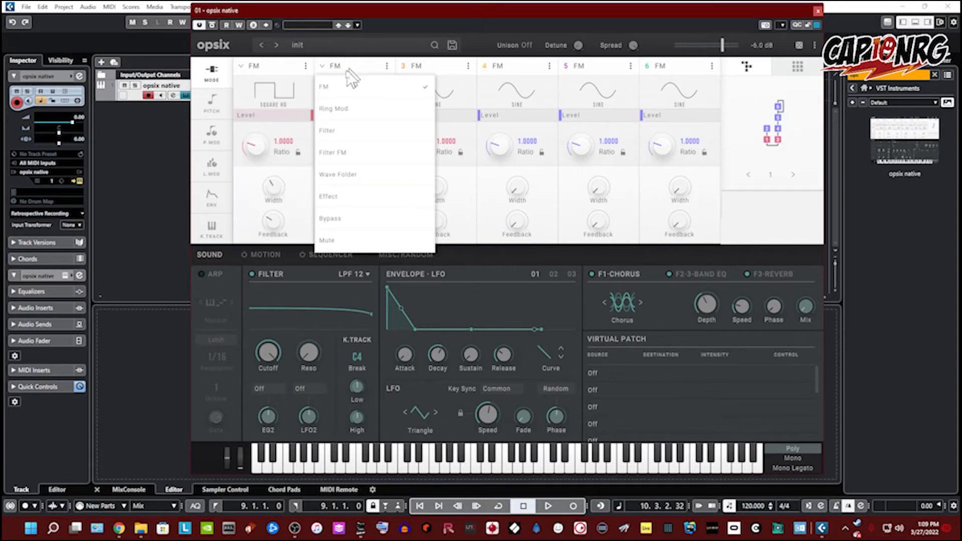
pyautogui.click(356, 138)
pyautogui.click(253, 66)
pyautogui.click(291, 124)
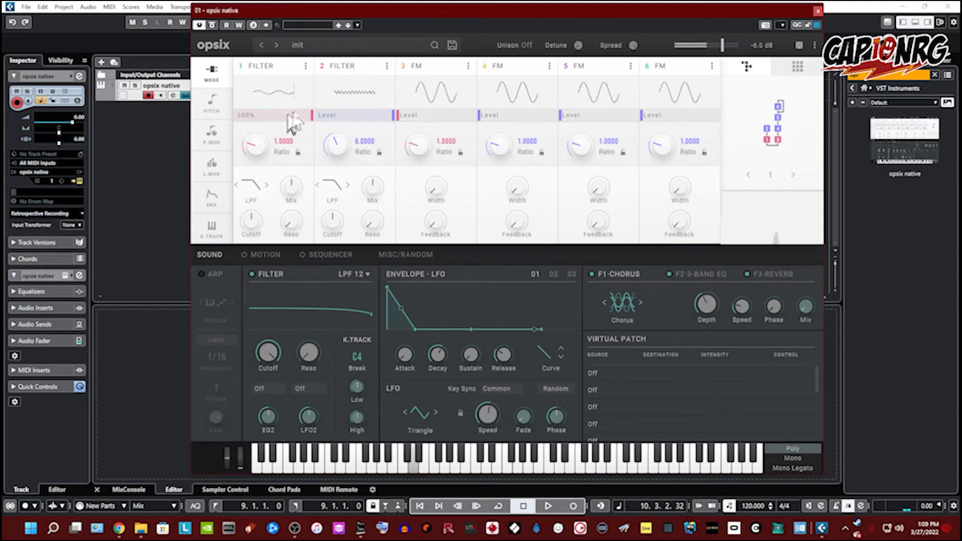
# Step: Switch operator 2 back to FM mode and set its ratio to 9.0000
pyautogui.click(364, 91)
pyautogui.click(345, 64)
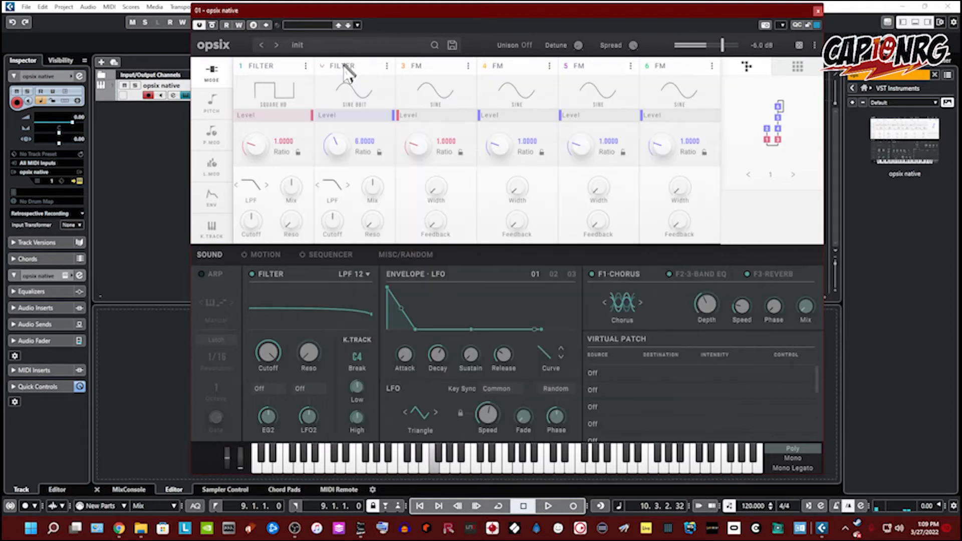
pyautogui.click(346, 66)
pyautogui.click(346, 98)
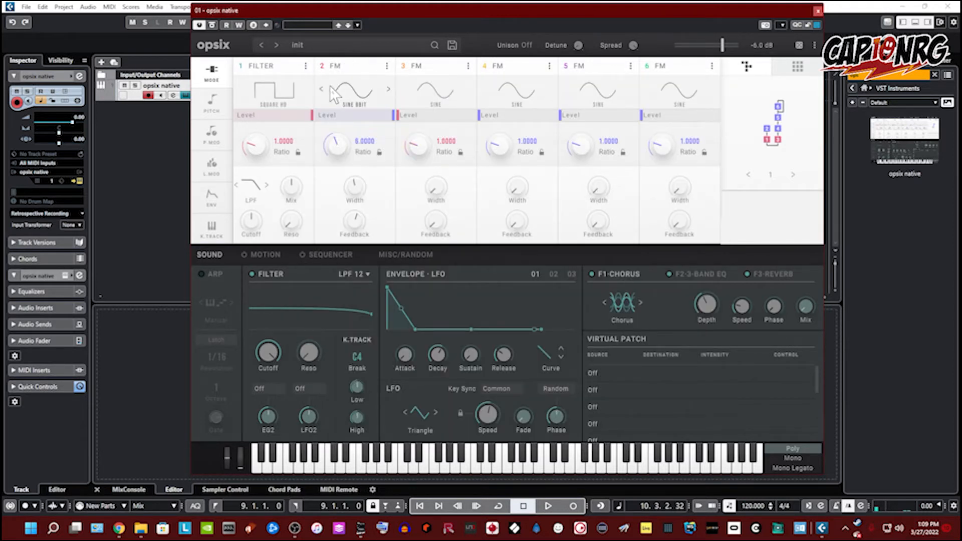
pyautogui.moveTo(341, 146); pyautogui.dragTo(335, 131)
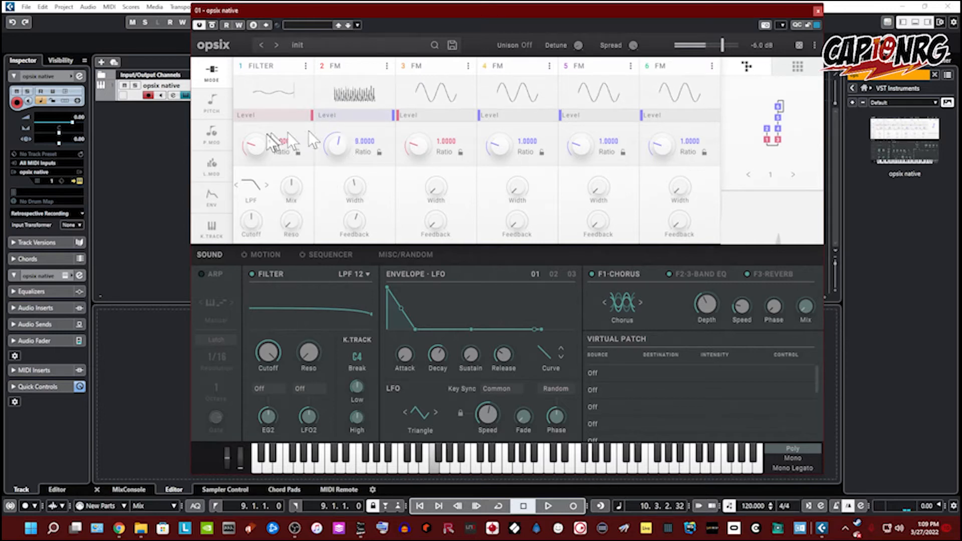
# Step: Set operator 1's filter type to HPF and raise its mix and resonance, resonance about 68%
pyautogui.moveTo(266, 131); pyautogui.dragTo(266, 140)
pyautogui.click(267, 186)
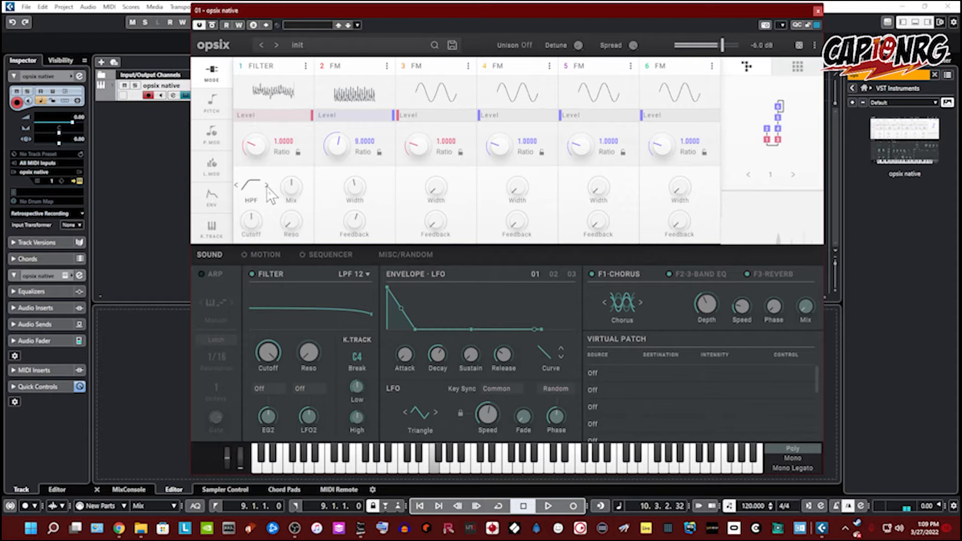
pyautogui.moveTo(294, 189); pyautogui.dragTo(280, 154)
pyautogui.moveTo(289, 189); pyautogui.dragTo(284, 162)
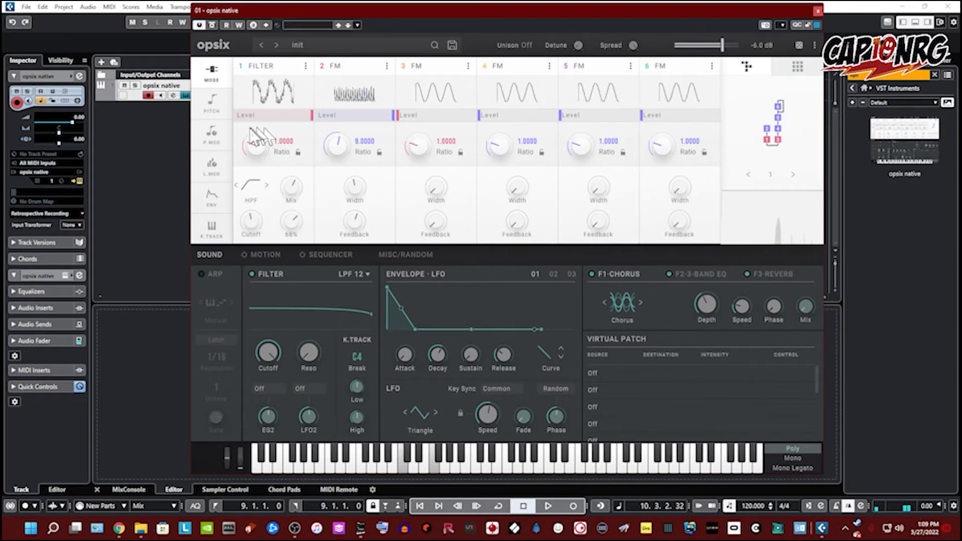
# Step: Switch operator 1 to Wave Folder mode and raise its gain
pyautogui.click(271, 66)
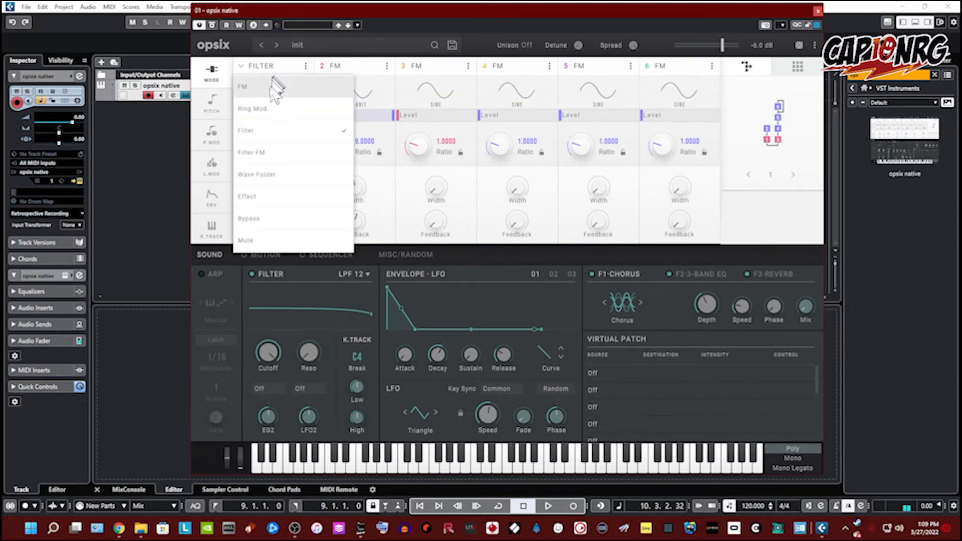
pyautogui.click(284, 175)
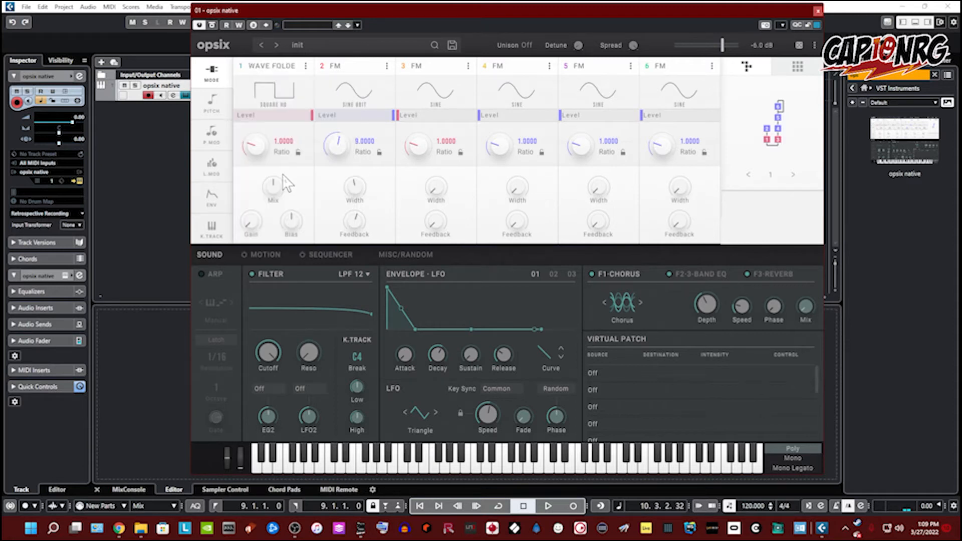
pyautogui.moveTo(246, 230)
pyautogui.mouseDown()
pyautogui.moveTo(266, 170)
pyautogui.moveTo(263, 148)
pyautogui.moveTo(296, 246)
pyautogui.moveTo(253, 215)
pyautogui.moveTo(261, 242)
pyautogui.mouseUp()
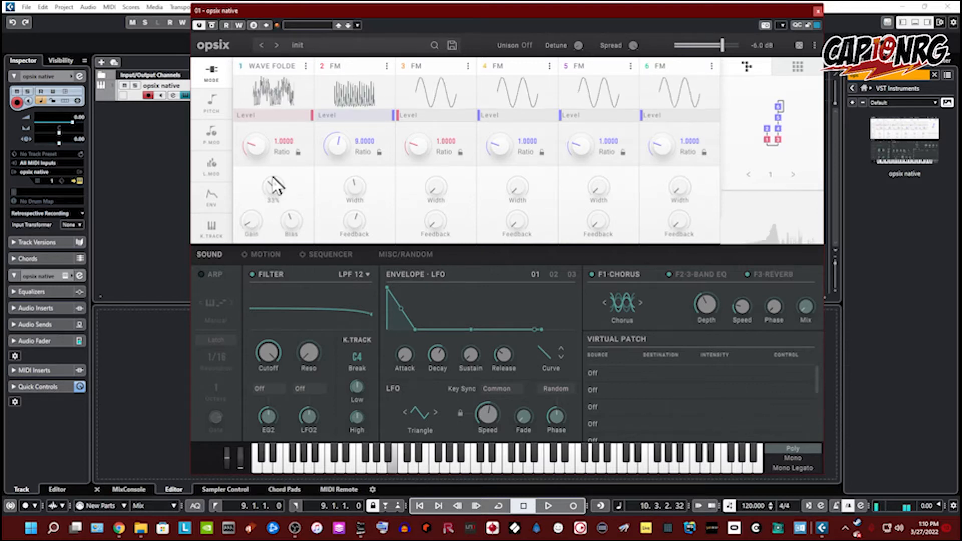
pyautogui.moveTo(277, 189)
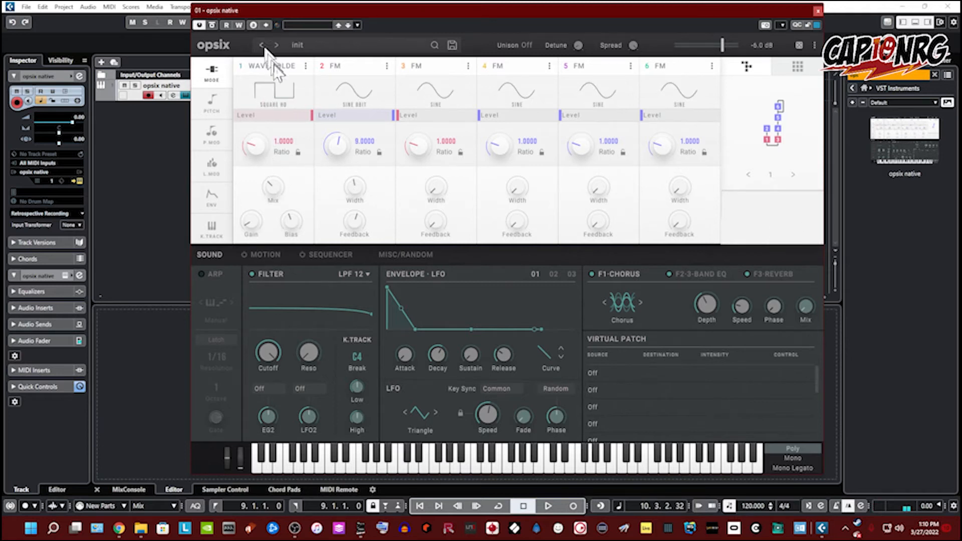
# Step: Switch operator 1 to Effect mode with the Drive effect
pyautogui.click(263, 66)
pyautogui.click(272, 205)
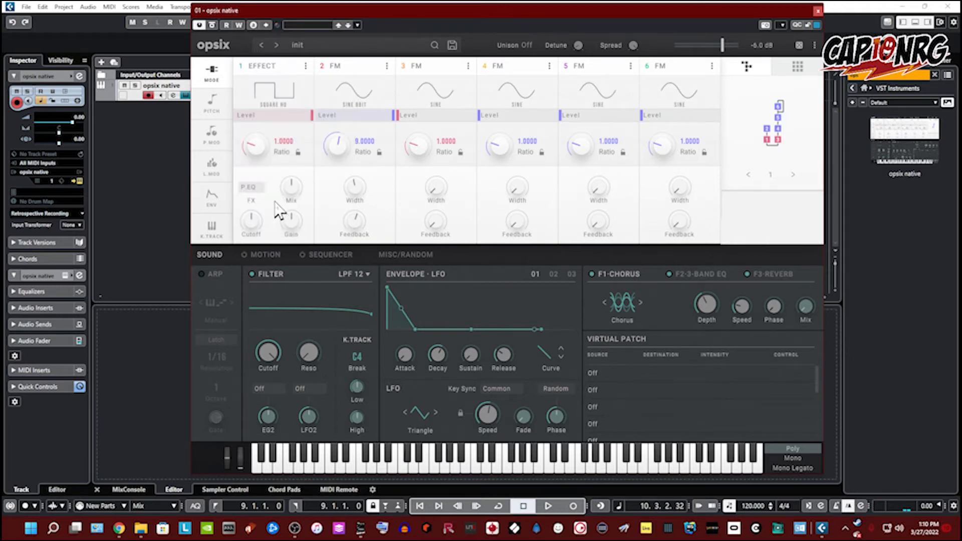
pyautogui.click(251, 187)
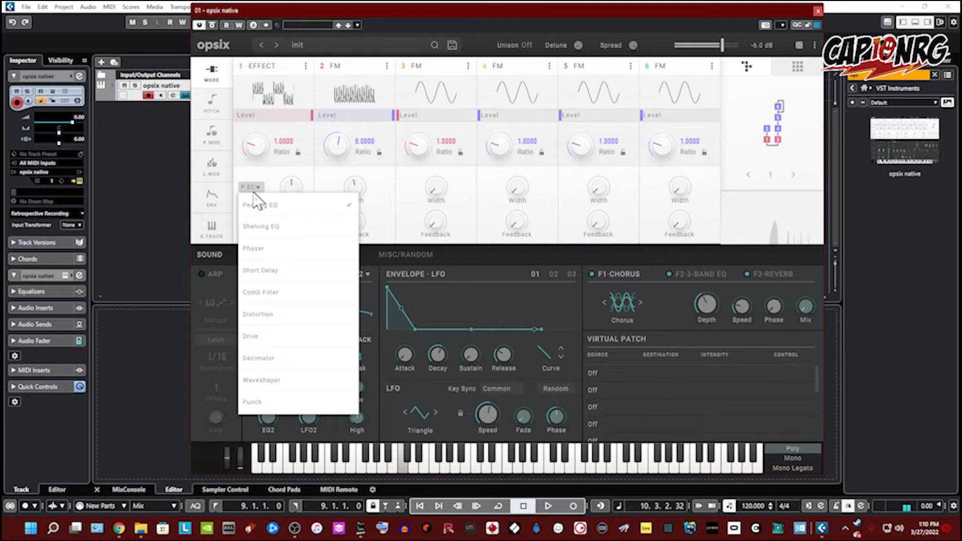
pyautogui.click(279, 343)
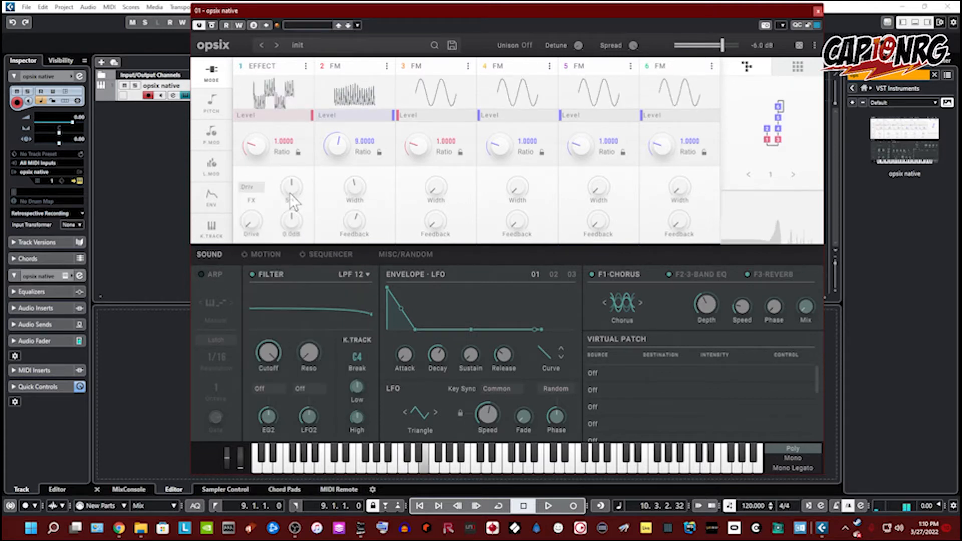
# Step: Raise operator 1's Drive effect mix, drive (about 40%) and gain knobs
pyautogui.moveTo(287, 189); pyautogui.dragTo(284, 172)
pyautogui.moveTo(253, 231); pyautogui.dragTo(254, 197)
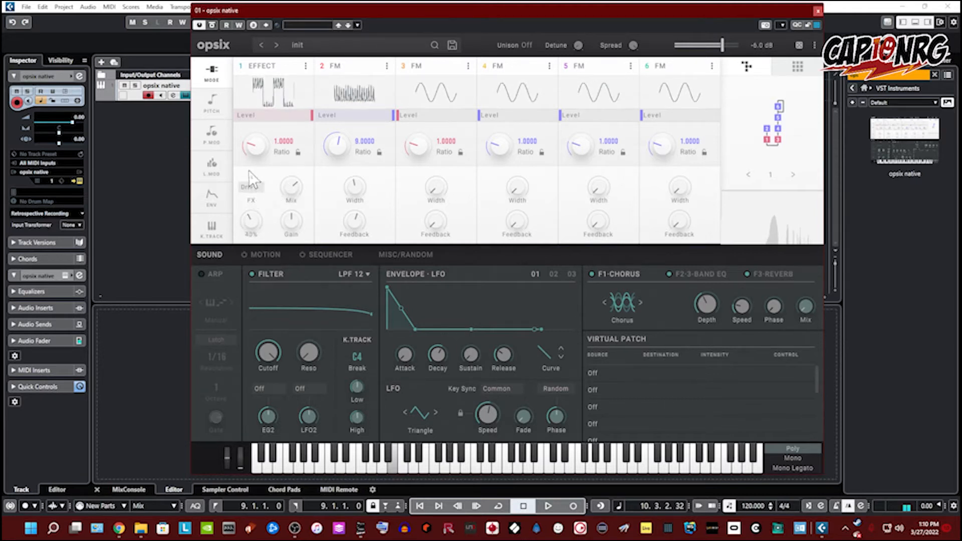
pyautogui.moveTo(292, 231); pyautogui.dragTo(290, 193)
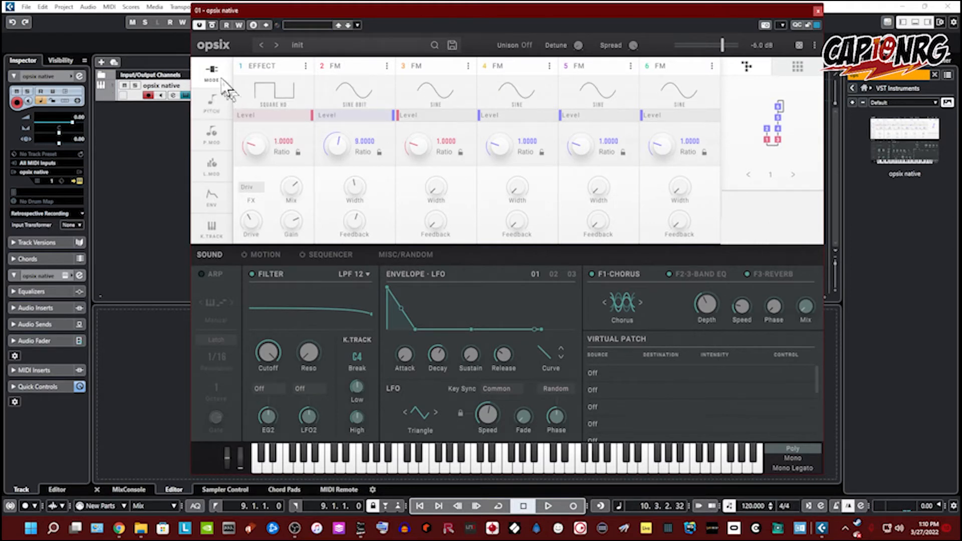
# Step: On the pitch page, try fixed-frequency mode on operators 1 and 2, returning both to ratio mode
pyautogui.click(220, 106)
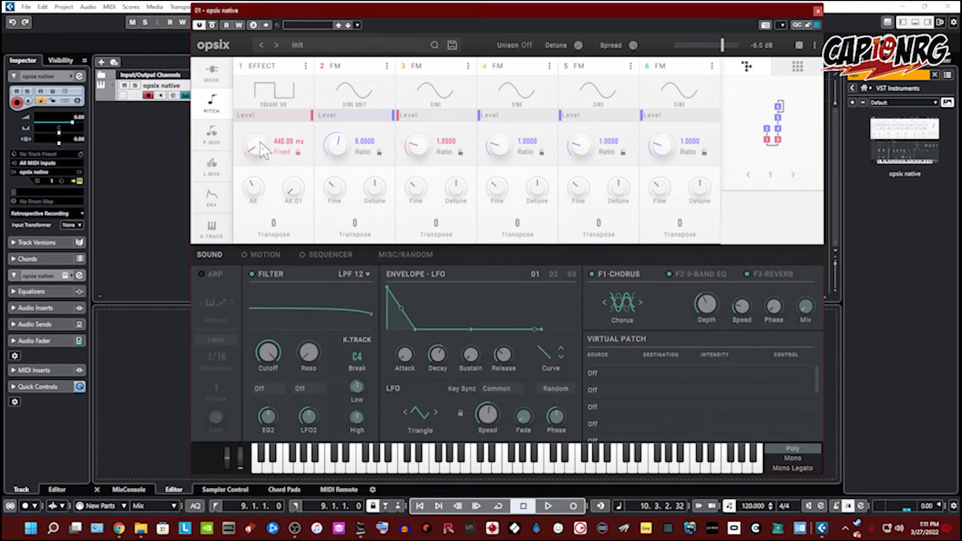
pyautogui.click(298, 152)
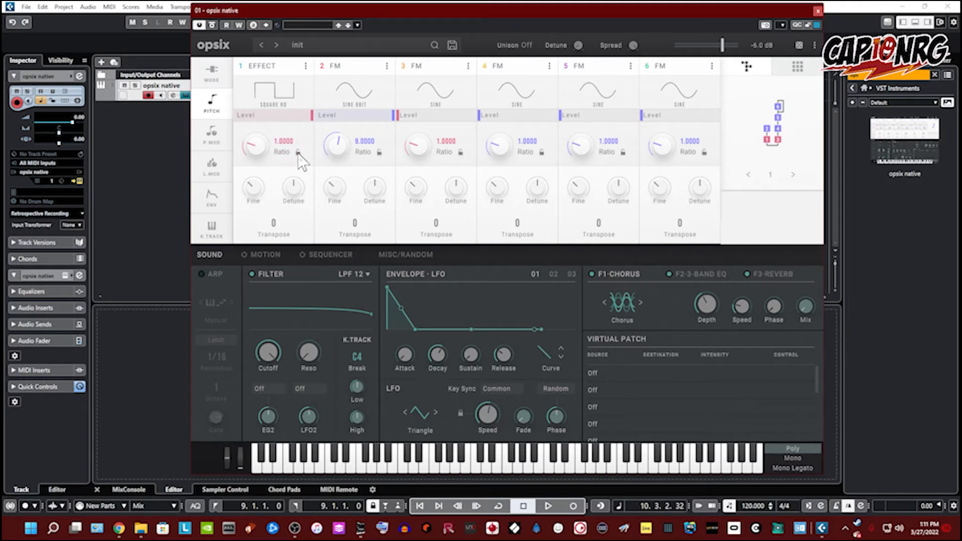
pyautogui.click(379, 152)
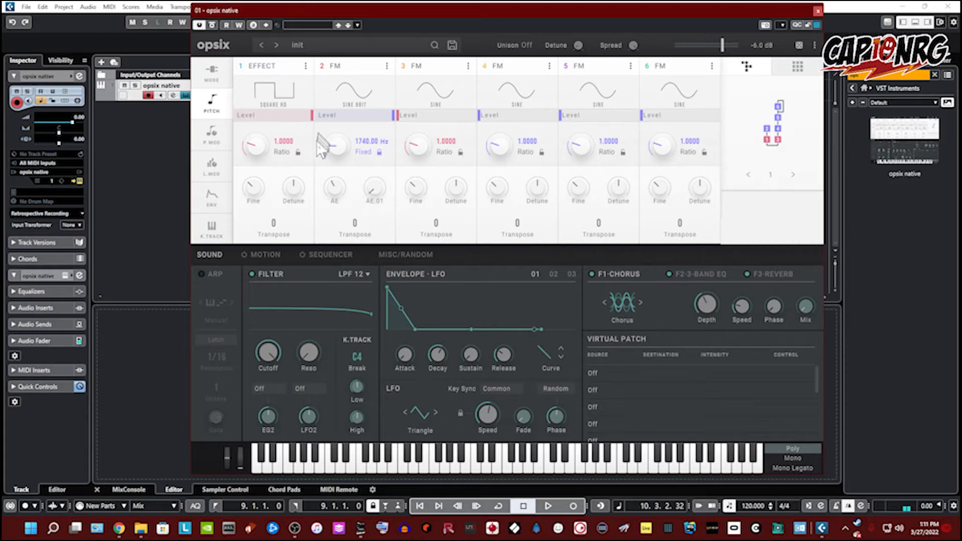
pyautogui.click(381, 154)
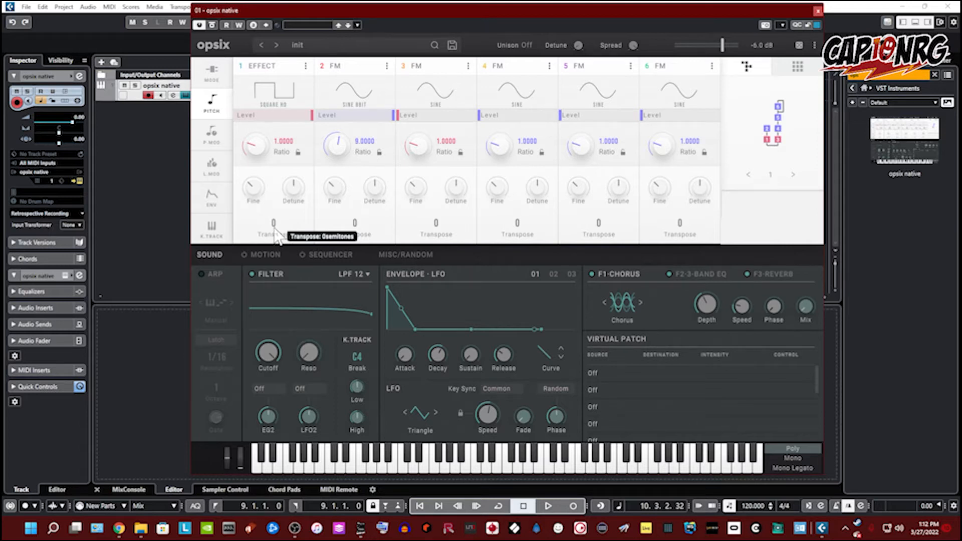
# Step: Set operator 1's transpose to +1 semitone
pyautogui.moveTo(275, 232); pyautogui.dragTo(290, 226)
pyautogui.moveTo(270, 194); pyautogui.dragTo(270, 260)
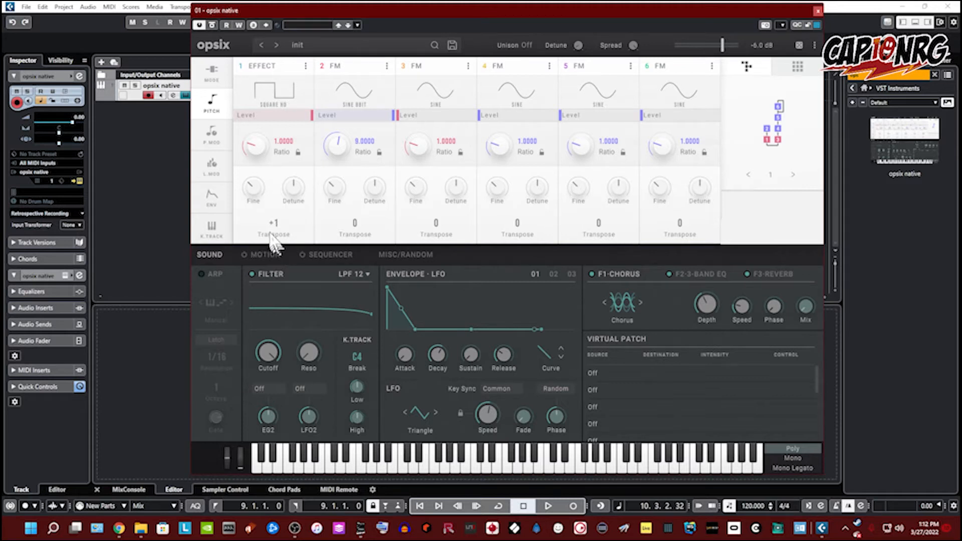
# Step: On the pitch modulation page, assign Modulation Wheel to operator 1's first two modulation sources and raise the first intensity
pyautogui.click(217, 144)
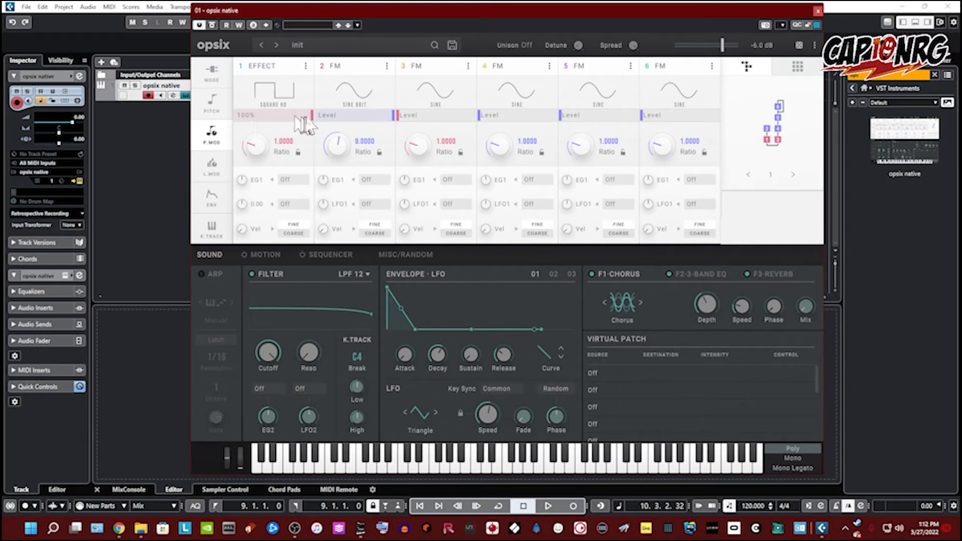
pyautogui.click(288, 181)
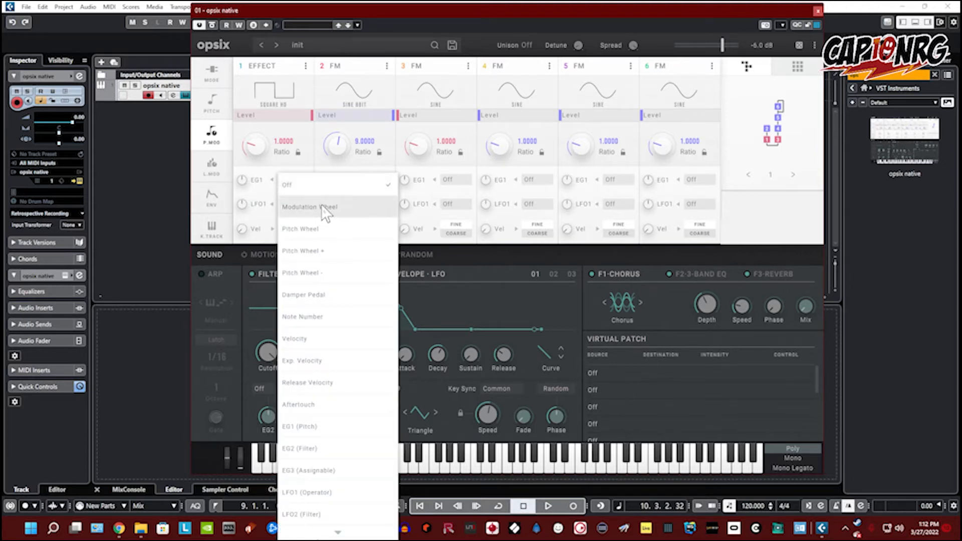
pyautogui.click(308, 206)
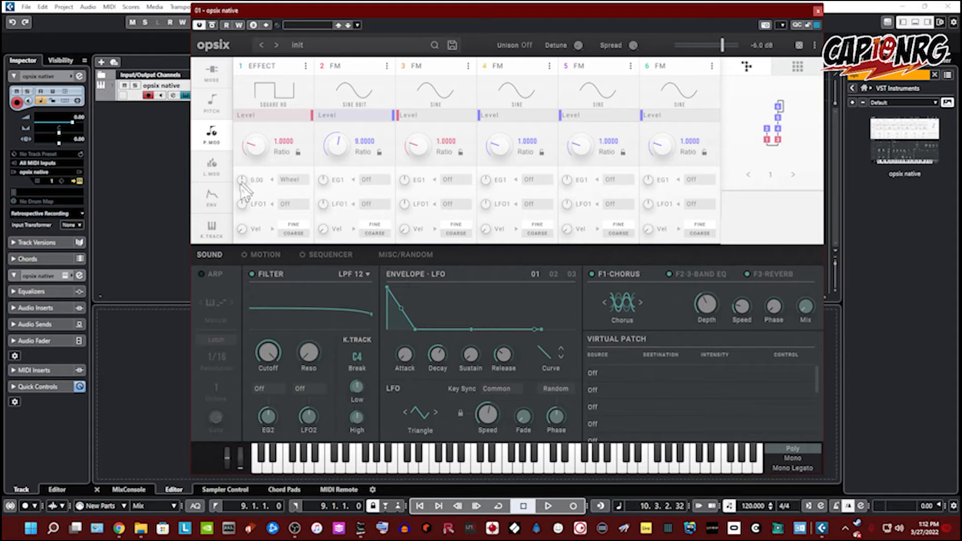
pyautogui.moveTo(242, 180); pyautogui.dragTo(245, 164)
pyautogui.click(291, 206)
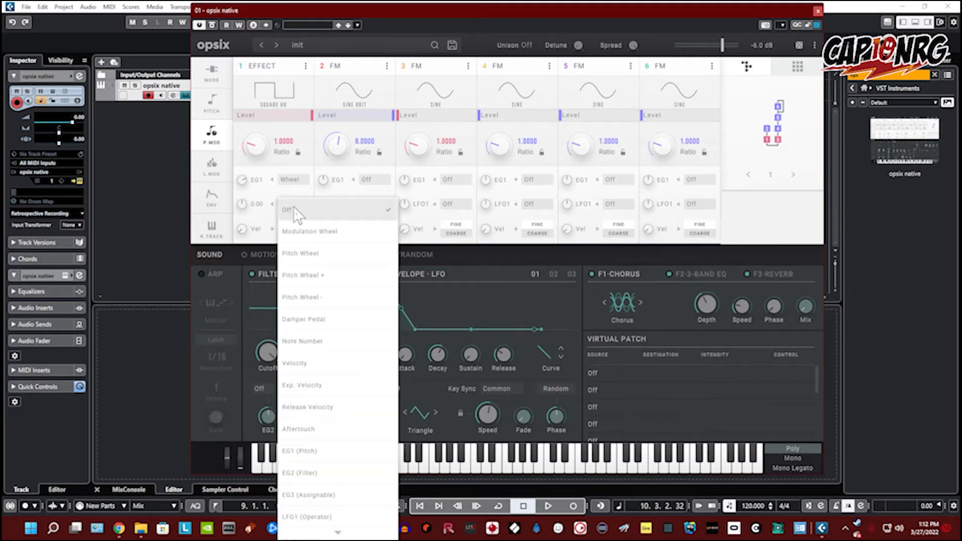
pyautogui.click(301, 231)
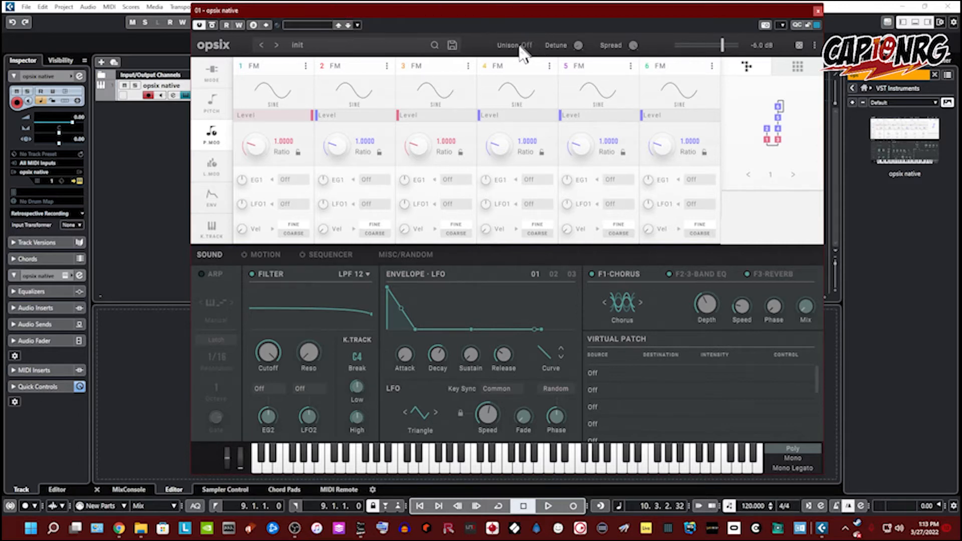
# Step: Set unison to 8 voices and nudge the detune knob
pyautogui.moveTo(526, 48); pyautogui.dragTo(515, 9)
pyautogui.moveTo(531, 47); pyautogui.dragTo(535, 10)
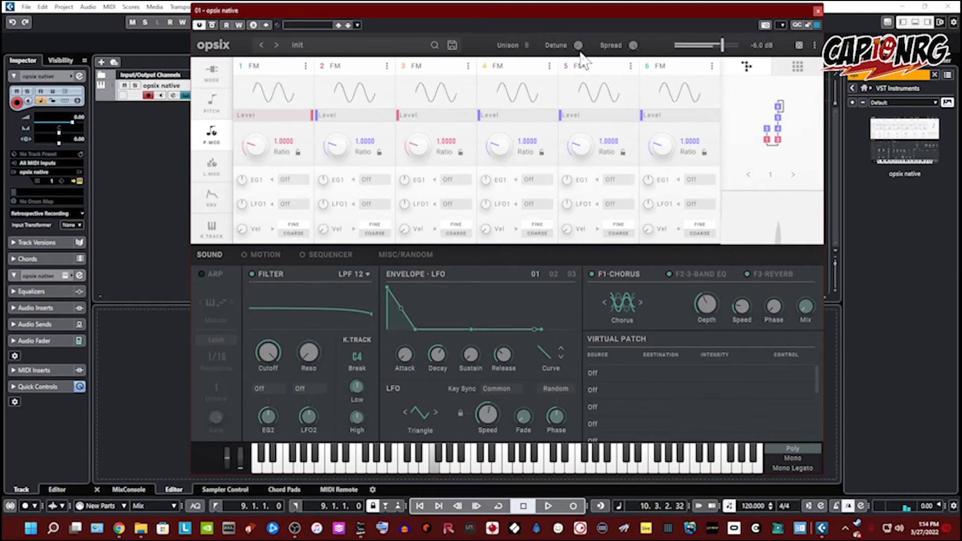
pyautogui.moveTo(579, 47); pyautogui.dragTo(580, 41)
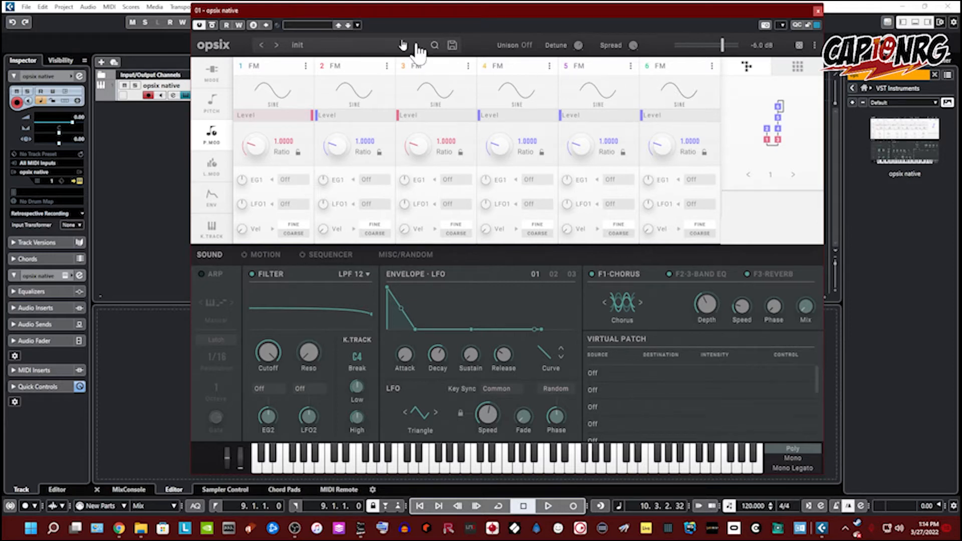
# Step: Open the preset browser and browse the All and Factory banks across their categories
pyautogui.click(359, 46)
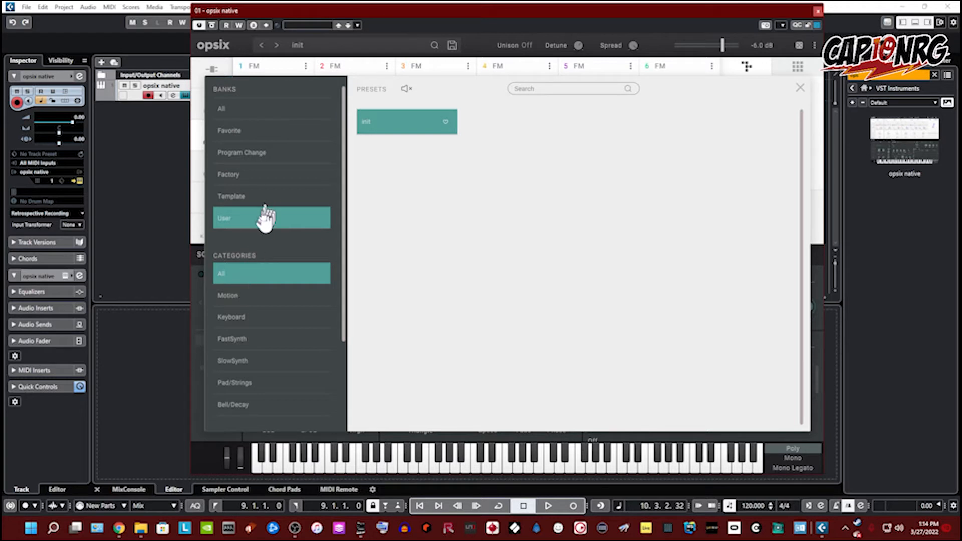
pyautogui.click(258, 107)
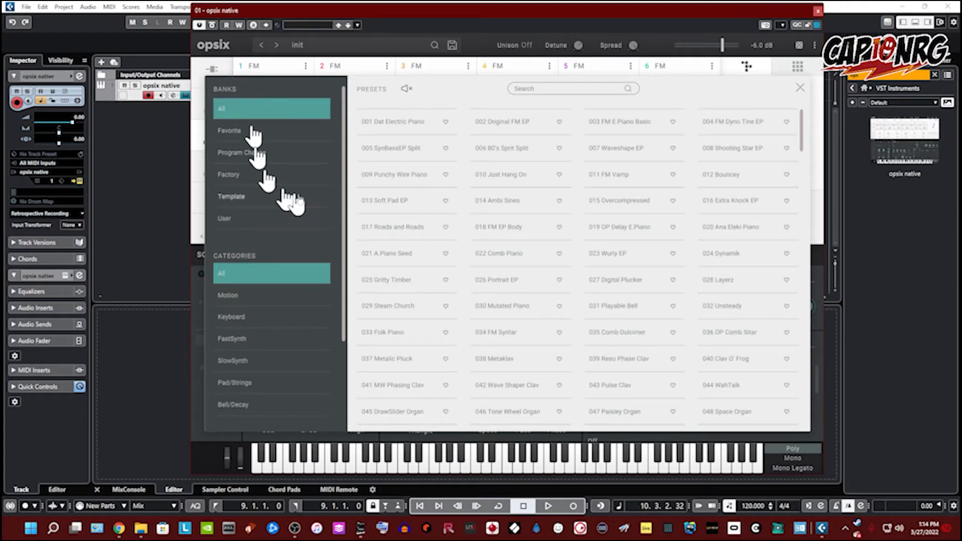
pyautogui.scroll(-15, 516, 220)
pyautogui.scroll(-12, 482, 238)
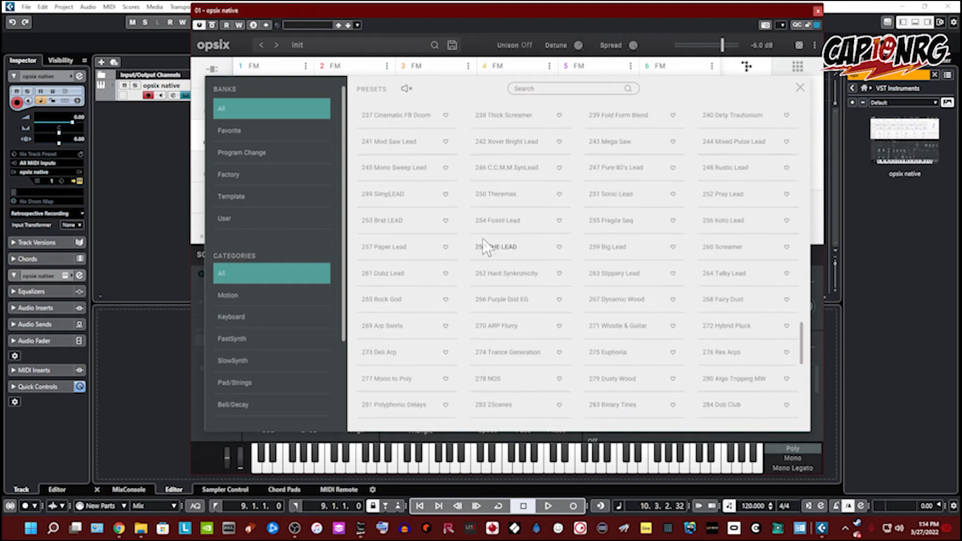
pyautogui.scroll(20, 483, 256)
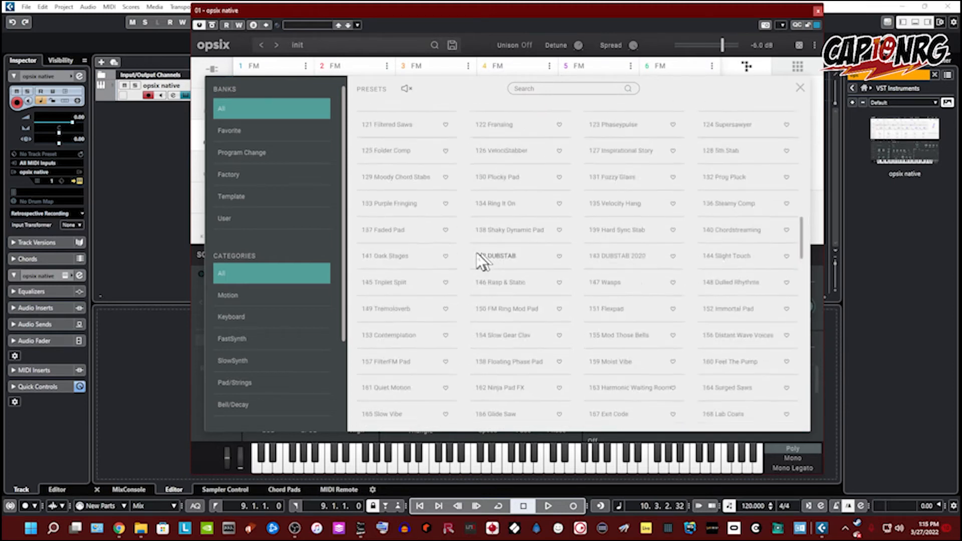
pyautogui.click(253, 175)
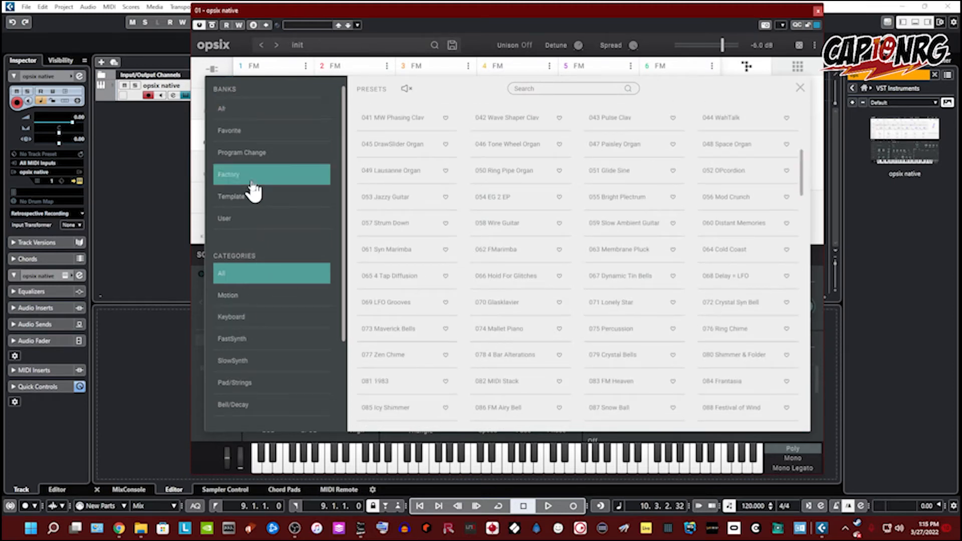
pyautogui.click(255, 318)
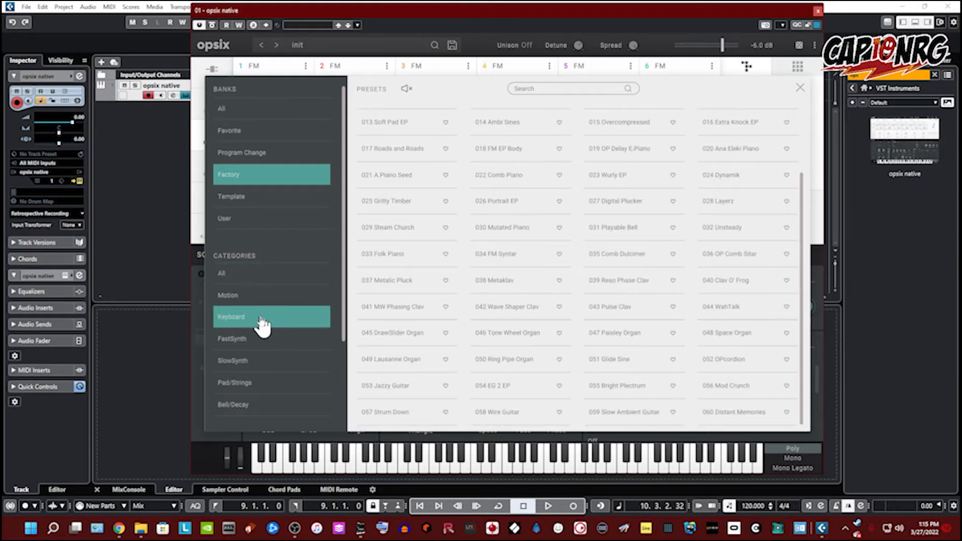
pyautogui.click(277, 351)
pyautogui.click(275, 381)
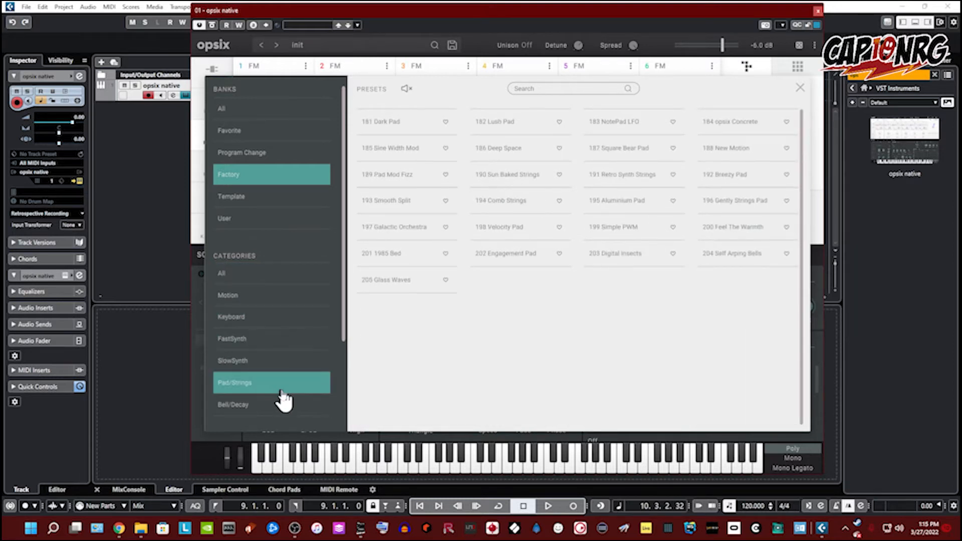
pyautogui.scroll(-2, 278, 393)
pyautogui.click(265, 345)
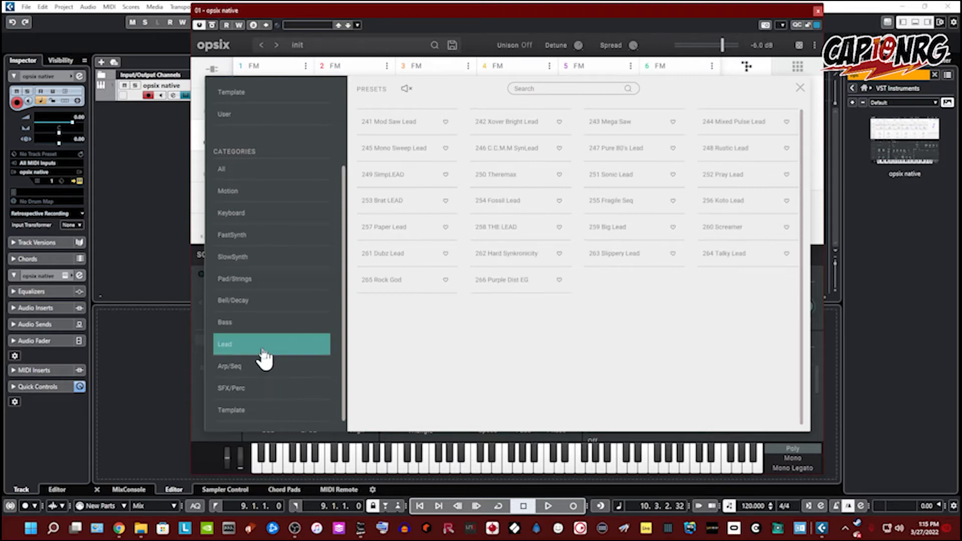
pyautogui.click(255, 409)
pyautogui.scroll(2, 253, 252)
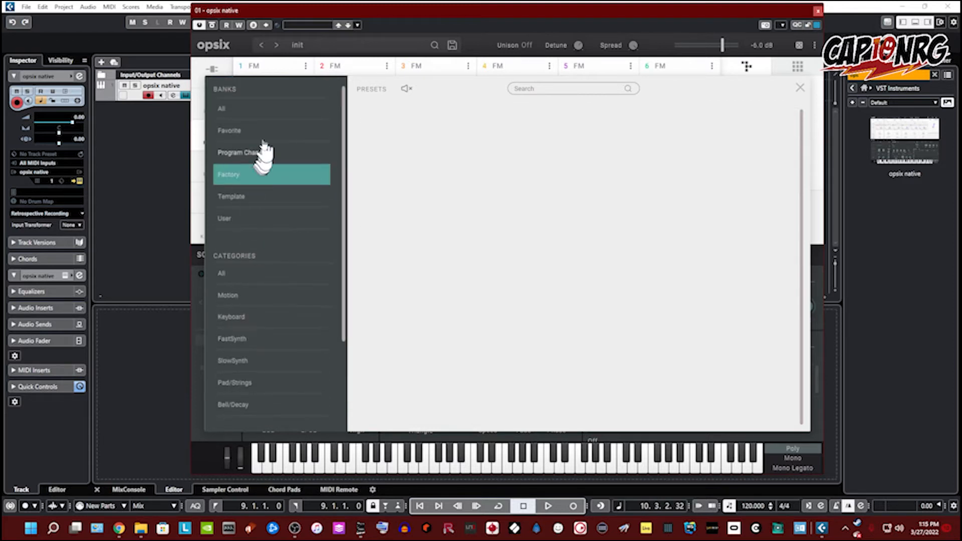
# Step: Load the 087 Snow Ball preset from the factory Bell/Decay category
pyautogui.click(271, 109)
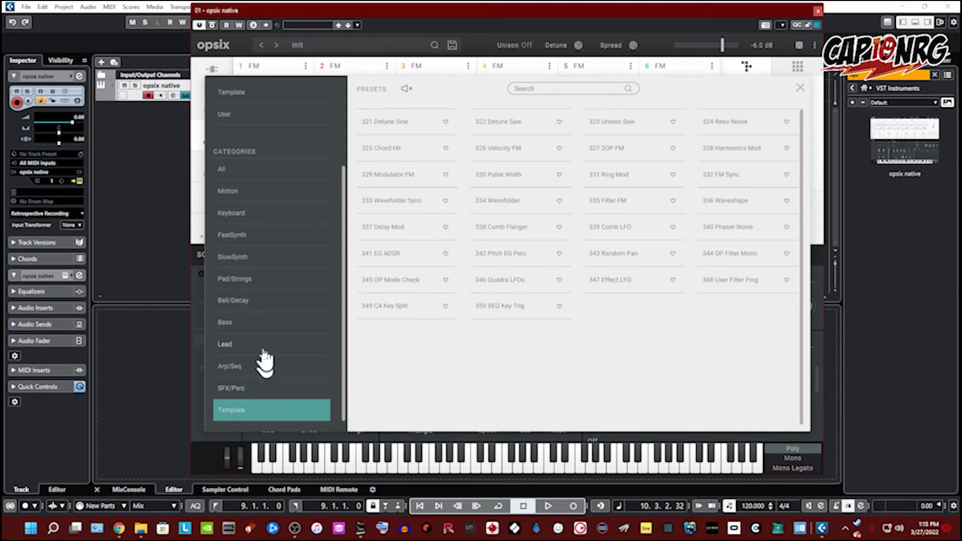
pyautogui.click(252, 306)
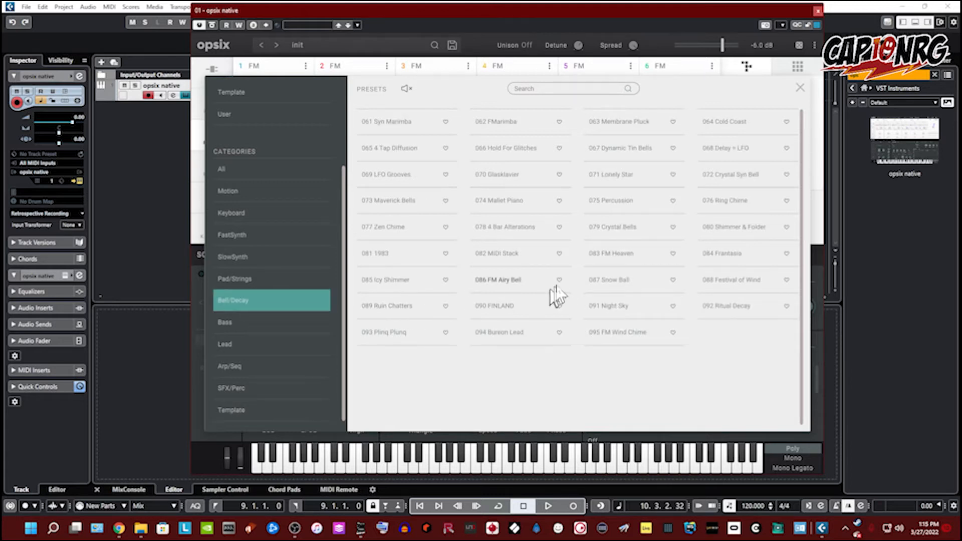
pyautogui.doubleClick(629, 283)
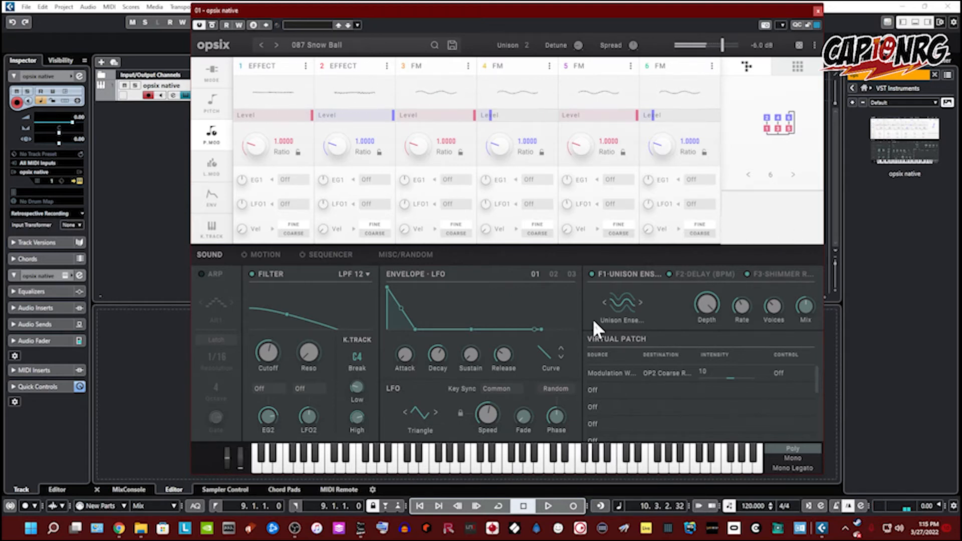
# Step: Reopen the preset browser, load the 074 Mallet Piano preset and close the browser
pyautogui.click(367, 46)
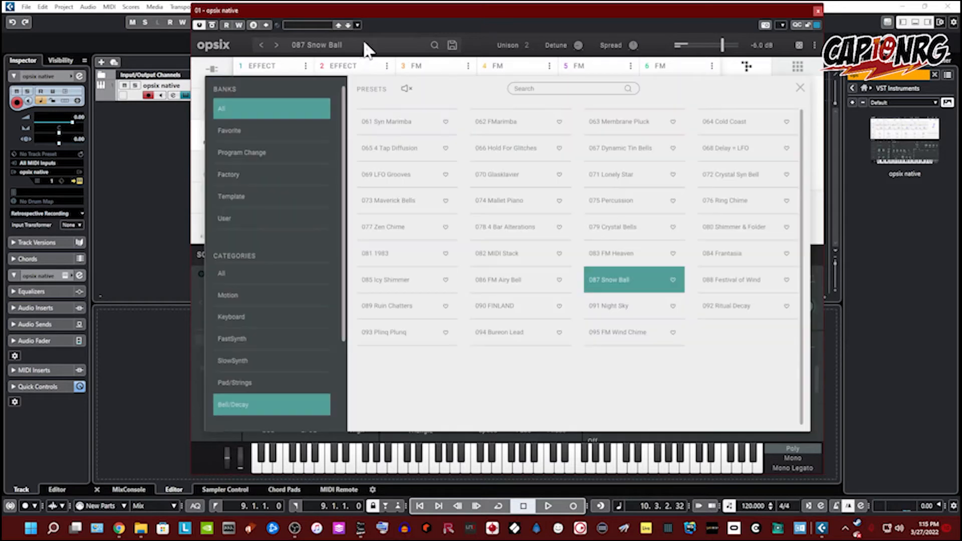
pyautogui.click(607, 202)
pyautogui.click(519, 211)
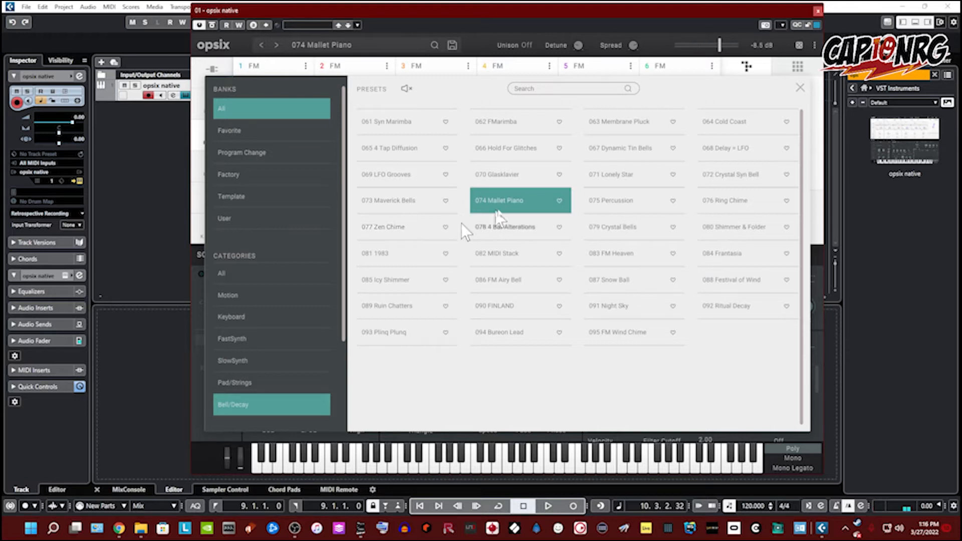
pyautogui.click(801, 89)
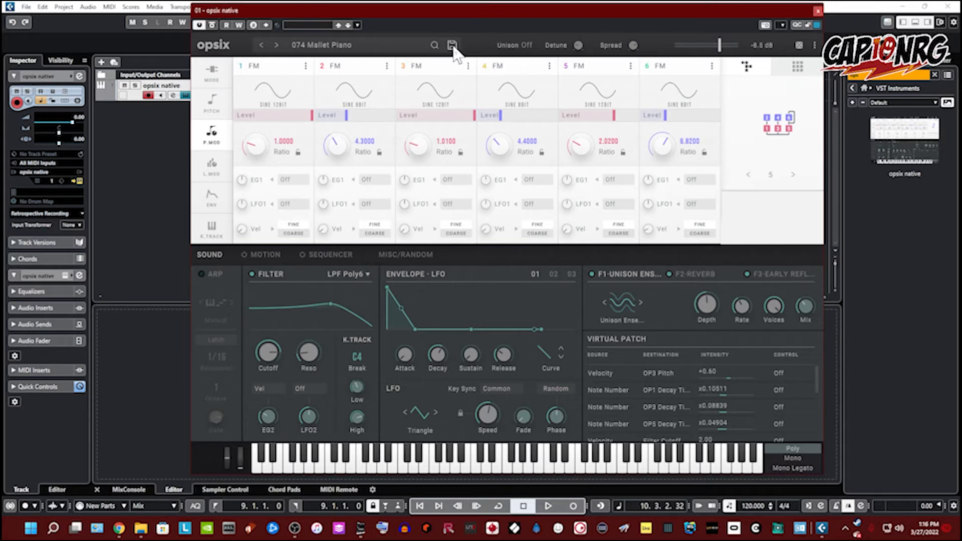
# Step: Open the settings dialog to review master tune, velocity curve and MIDI receive options
pyautogui.click(814, 46)
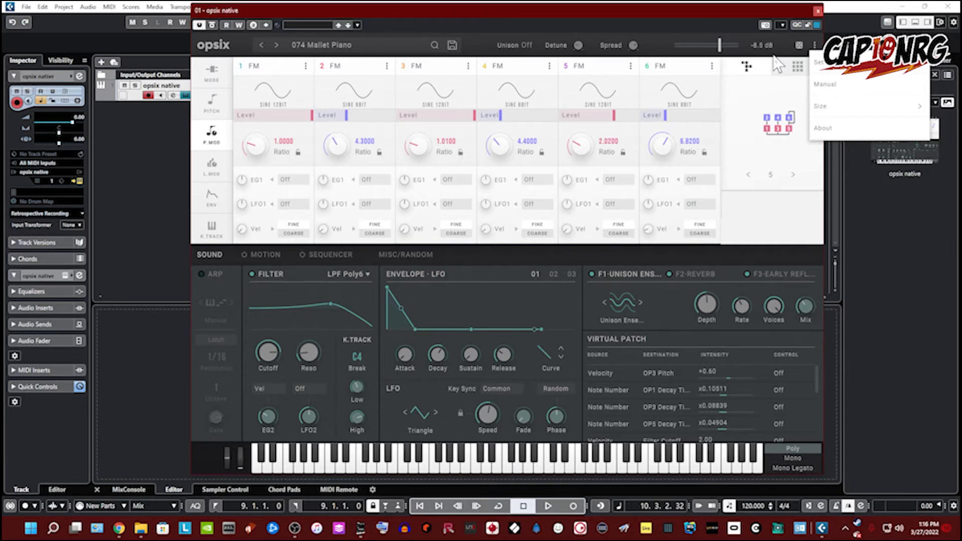
pyautogui.click(826, 64)
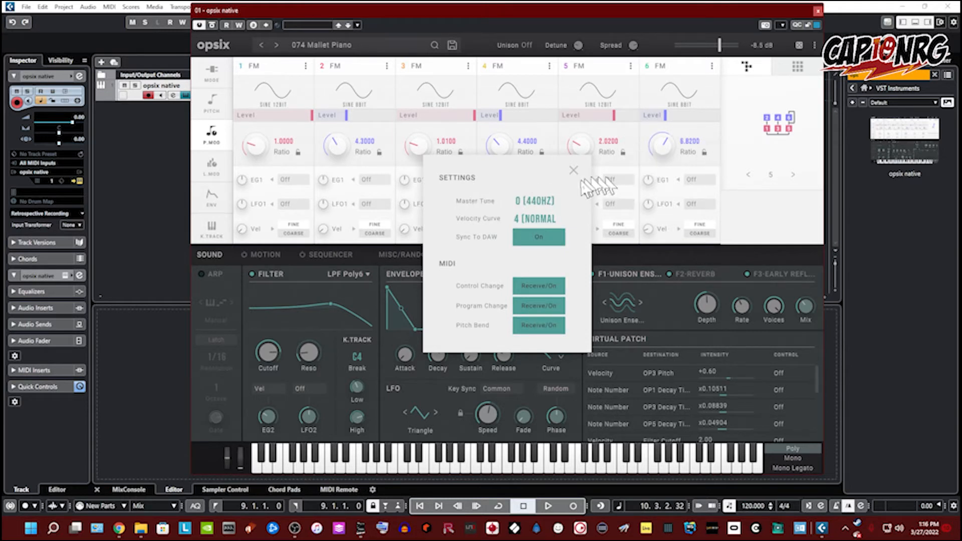
# Step: Close the settings and set the editor window size to Minimum (70%)
pyautogui.click(814, 45)
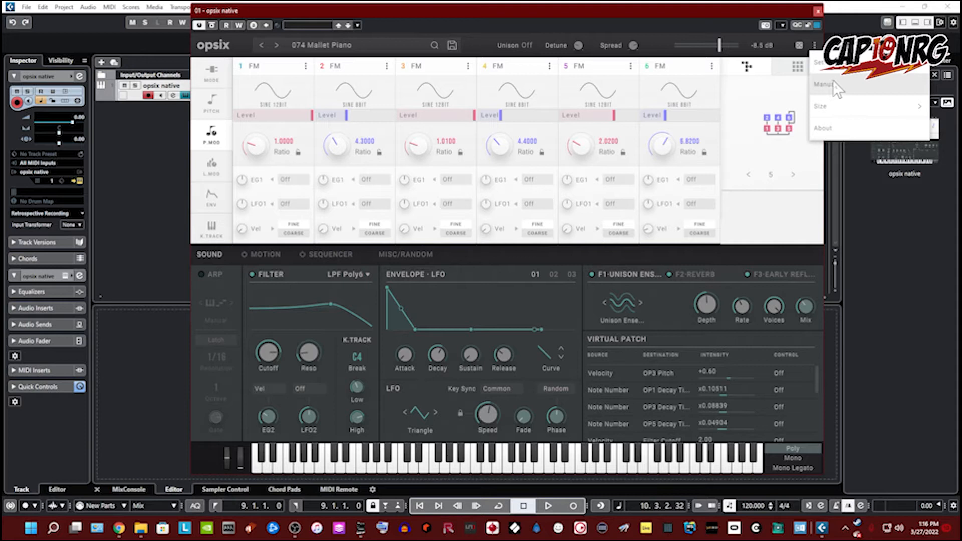
pyautogui.moveTo(844, 106)
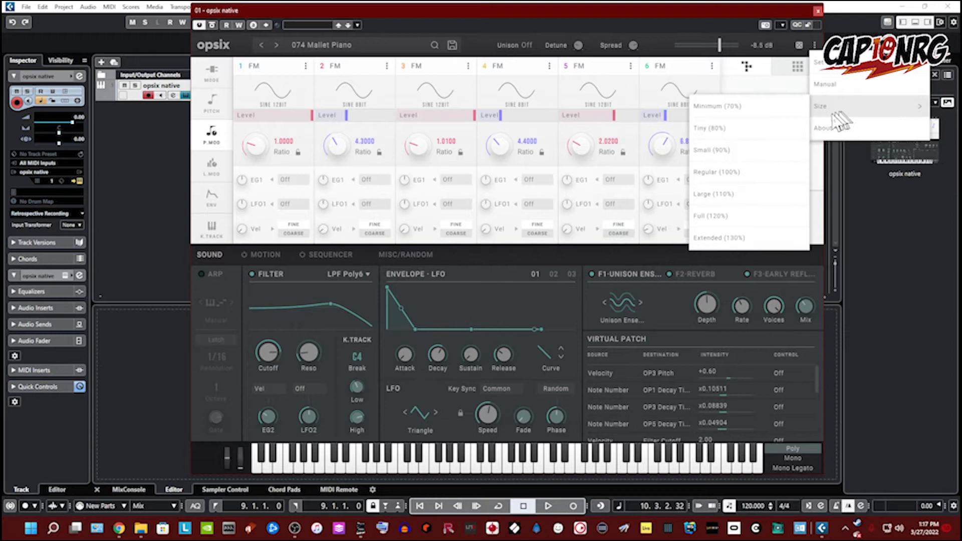
pyautogui.click(790, 106)
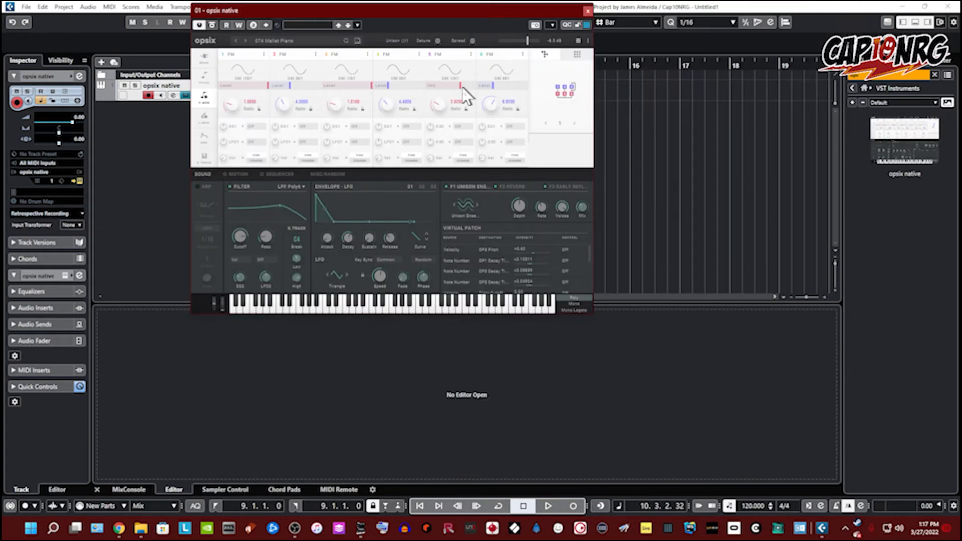
# Step: Return the editor window to its regular size
pyautogui.click(589, 40)
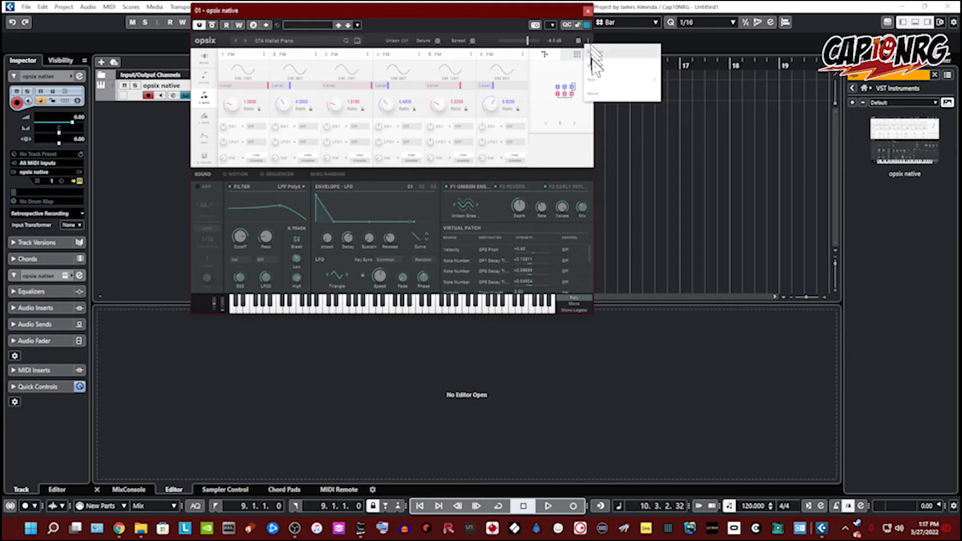
pyautogui.moveTo(611, 81)
pyautogui.click(677, 135)
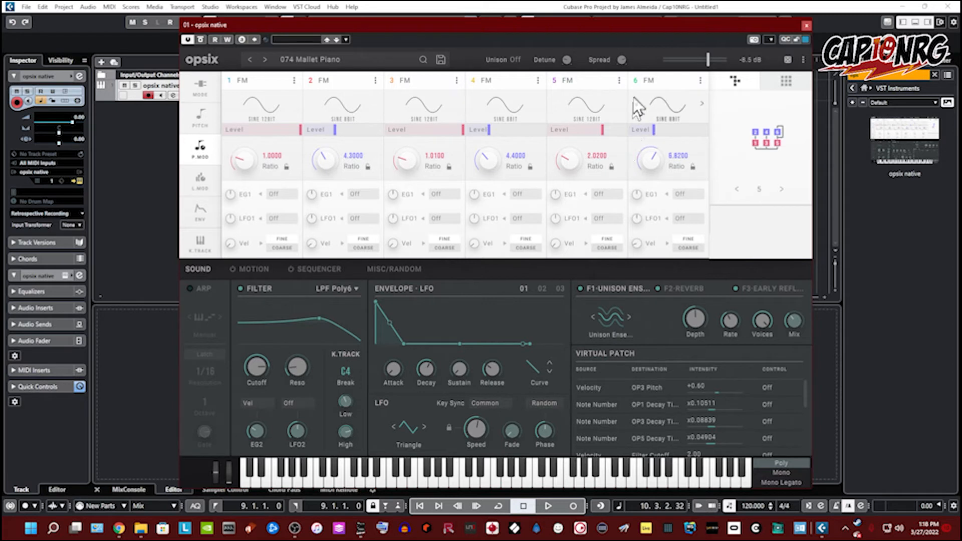
# Step: Open the algorithm selector grid and close it without changing the algorithm
pyautogui.click(761, 146)
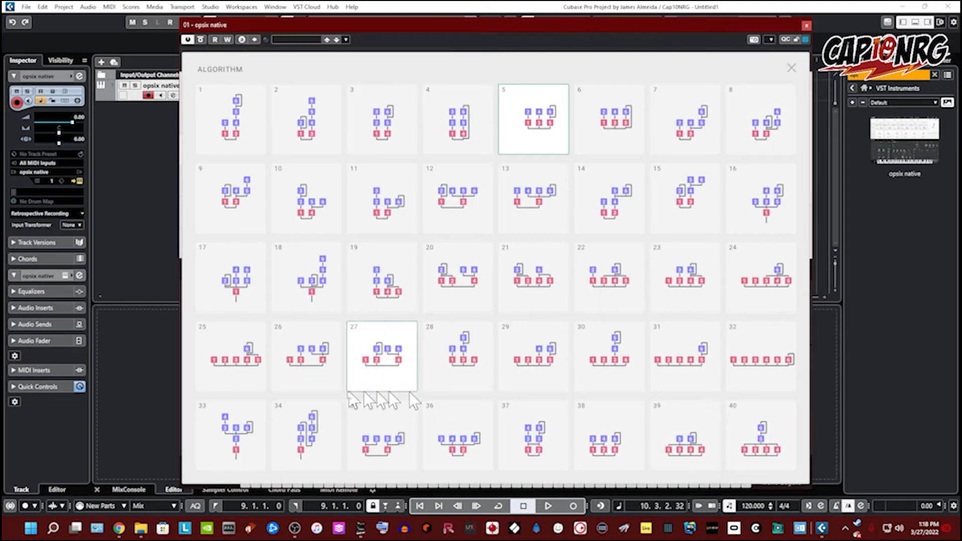
pyautogui.click(787, 66)
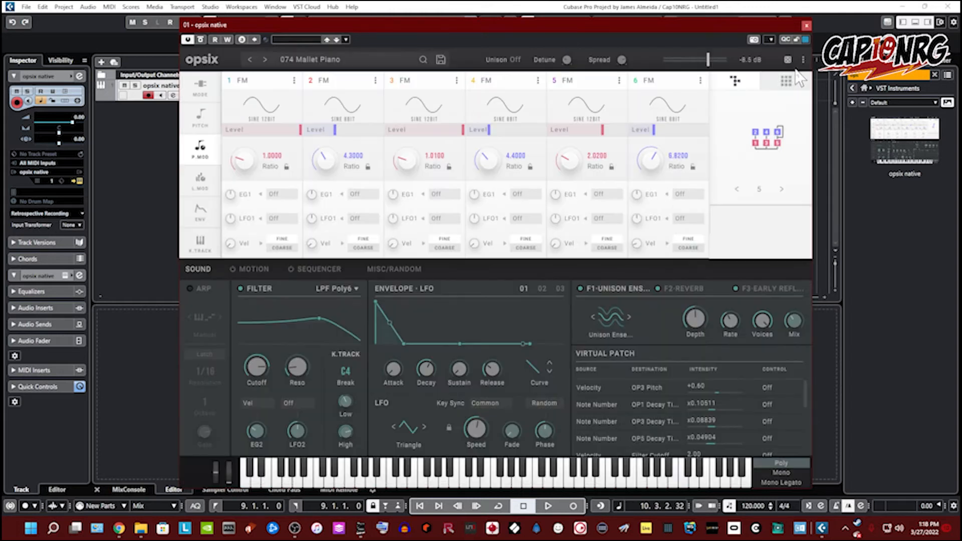
# Step: Switch to the matrix view and turn on the outputs of all six operators
pyautogui.click(788, 83)
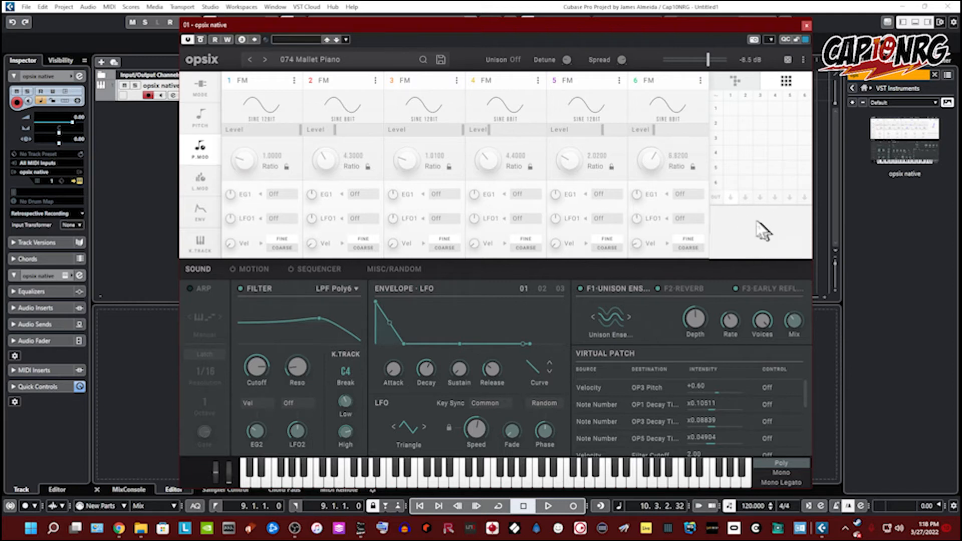
pyautogui.click(730, 198)
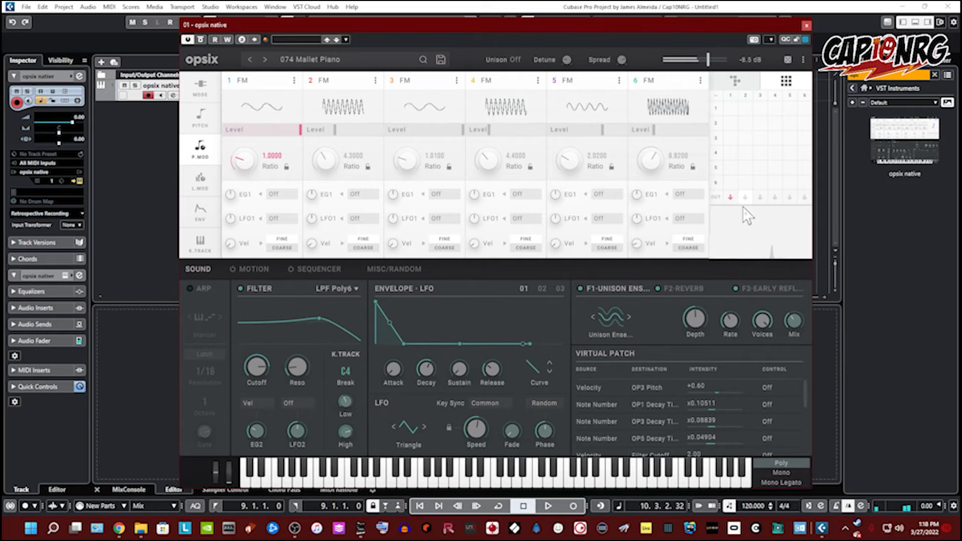
pyautogui.click(759, 198)
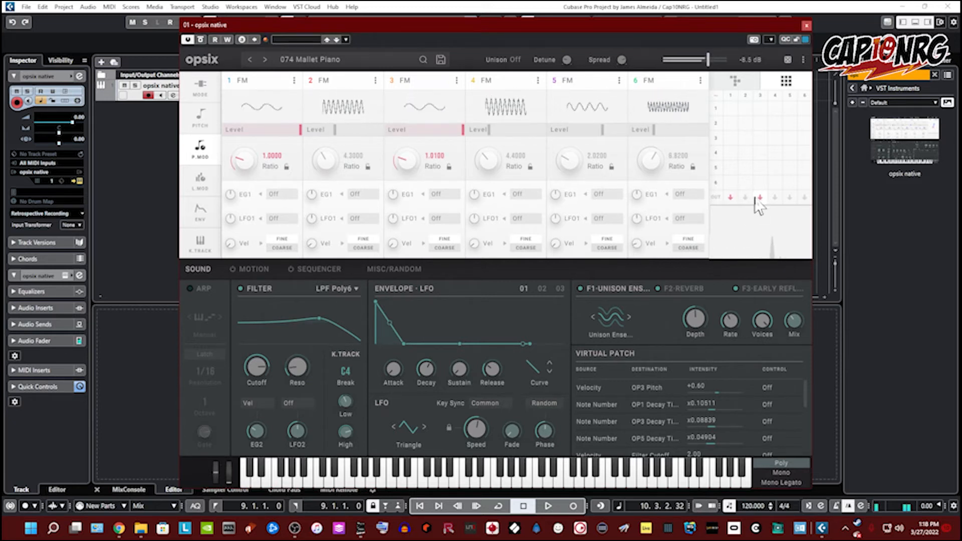
pyautogui.click(789, 197)
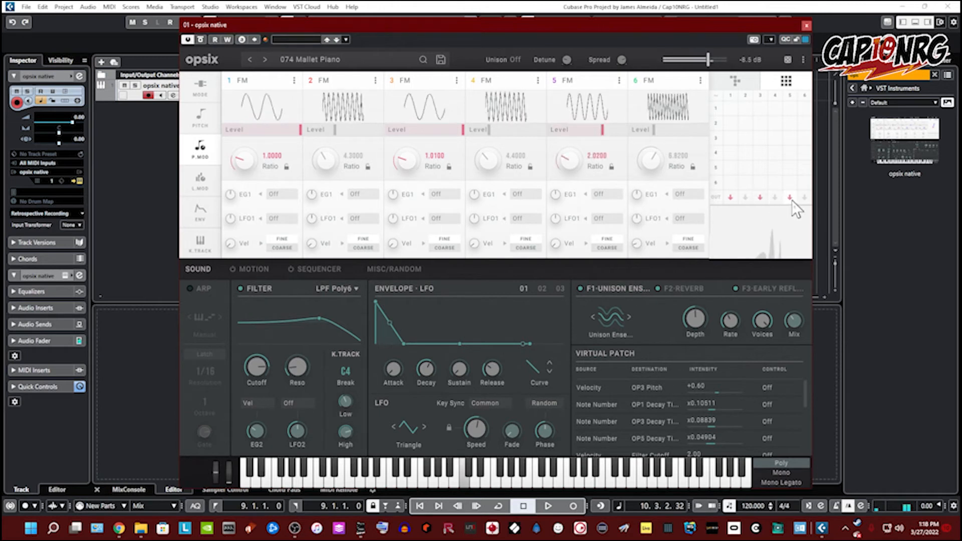
pyautogui.click(803, 197)
pyautogui.click(774, 198)
pyautogui.click(746, 197)
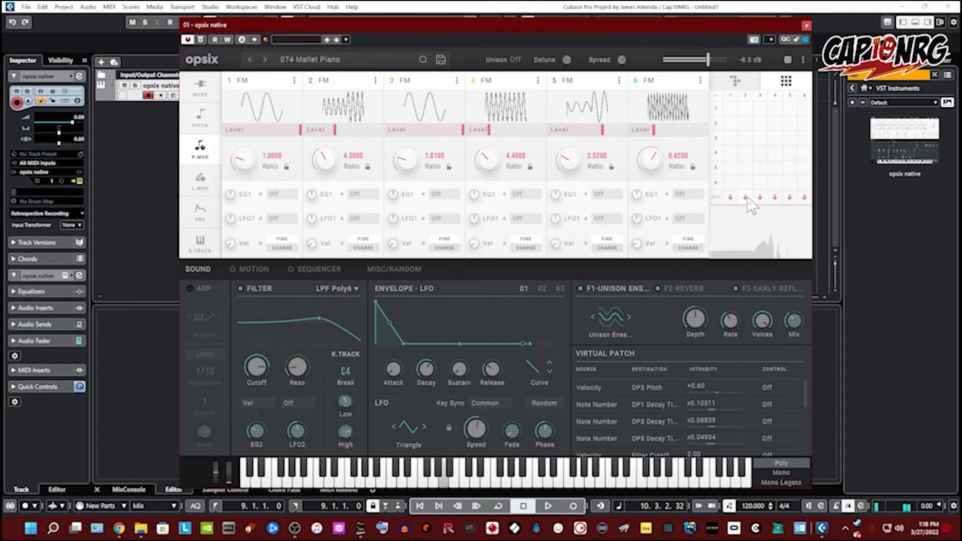
# Step: Turn off the outputs of all six operators in the matrix
pyautogui.click(730, 197)
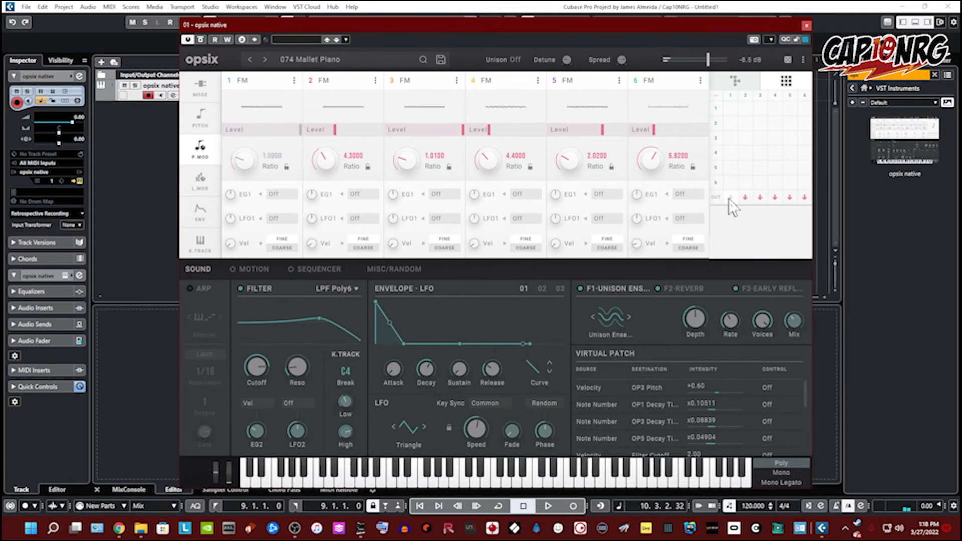
pyautogui.click(760, 198)
pyautogui.click(745, 197)
pyautogui.click(774, 198)
pyautogui.click(790, 198)
pyautogui.click(804, 198)
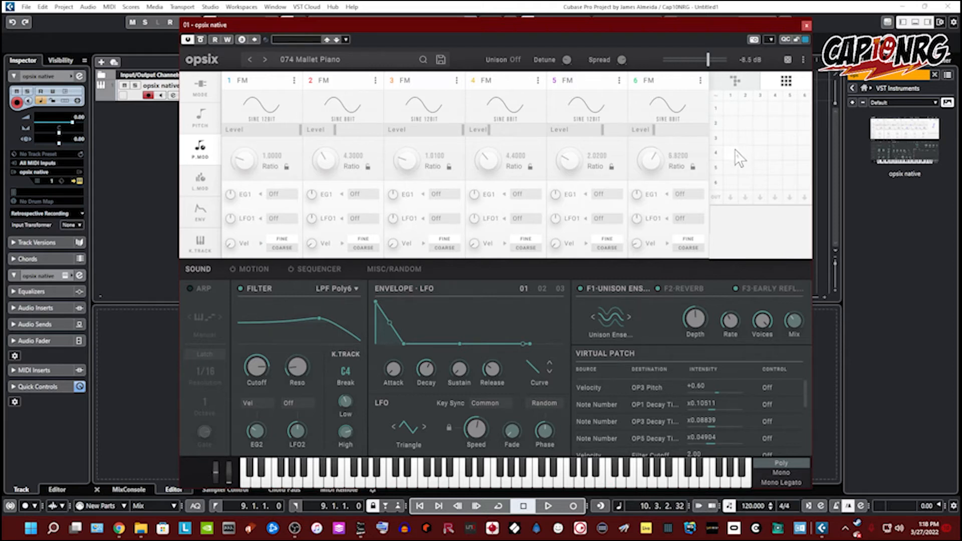
# Step: Set the matrix cell in column 1, row 5 to 38 and switch back to the algorithm view
pyautogui.click(731, 168)
pyautogui.moveTo(732, 101); pyautogui.dragTo(760, 146)
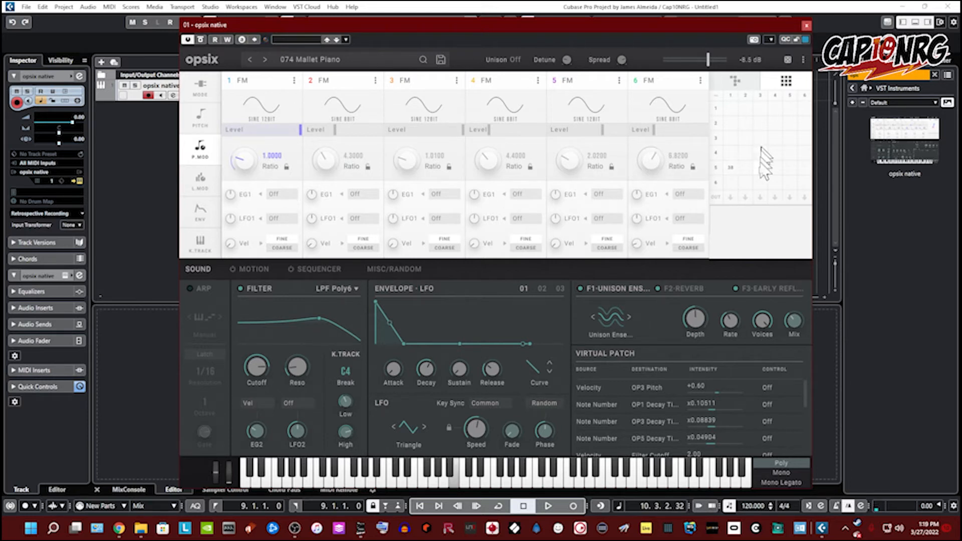
pyautogui.click(734, 83)
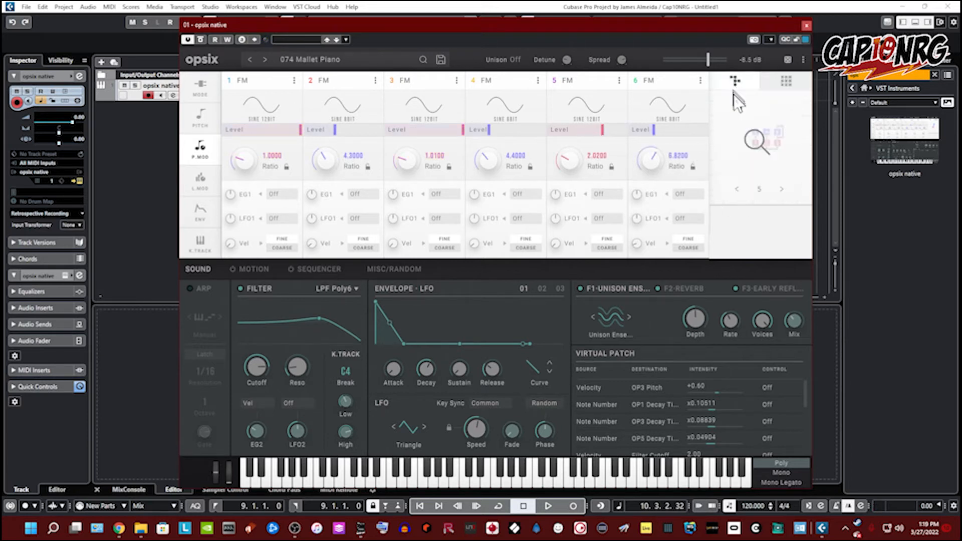
# Step: Step the algorithm selection back with the algorithm view's arrows
pyautogui.click(738, 189)
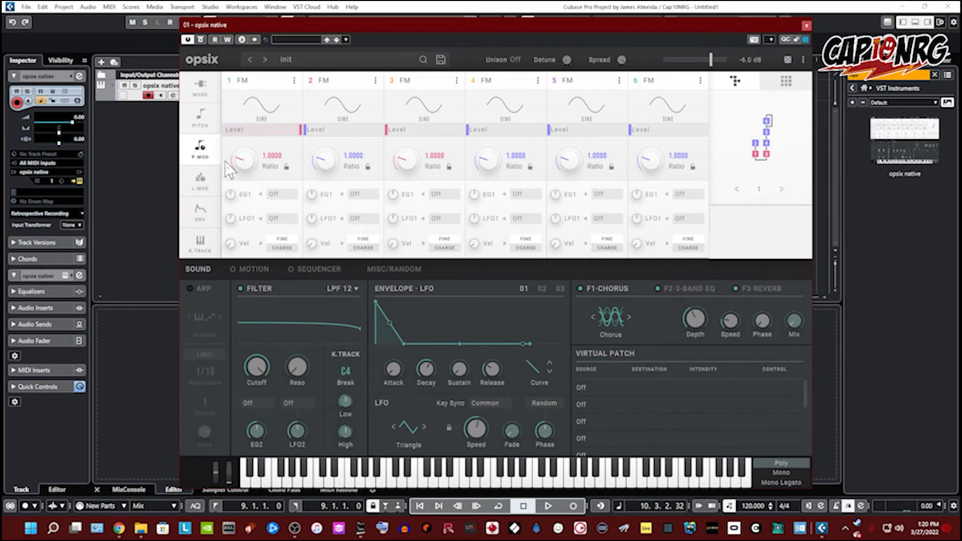
# Step: On the level modulation page, adjust operator 1's velocity and LFO 1 amounts and set its modulation source to Wheel
pyautogui.click(207, 190)
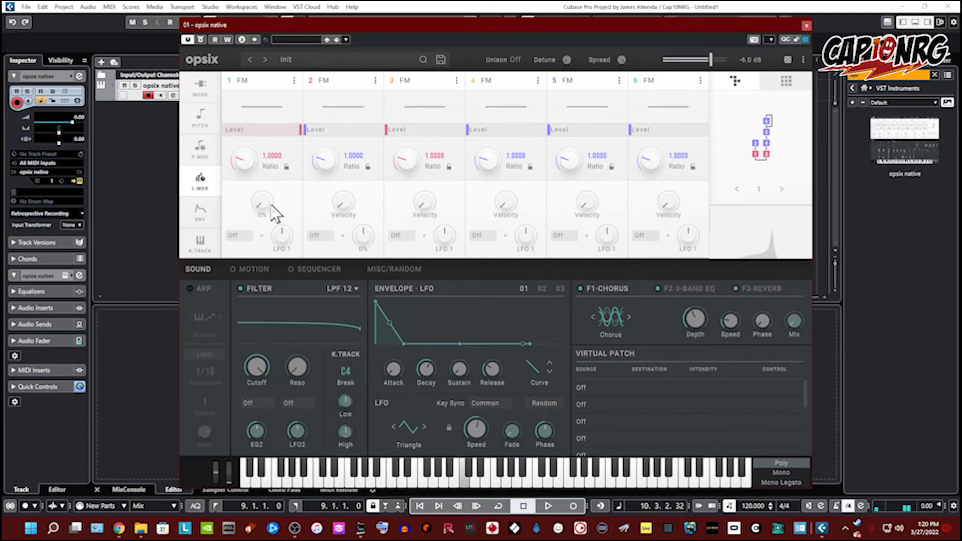
pyautogui.moveTo(270, 204); pyautogui.dragTo(260, 15)
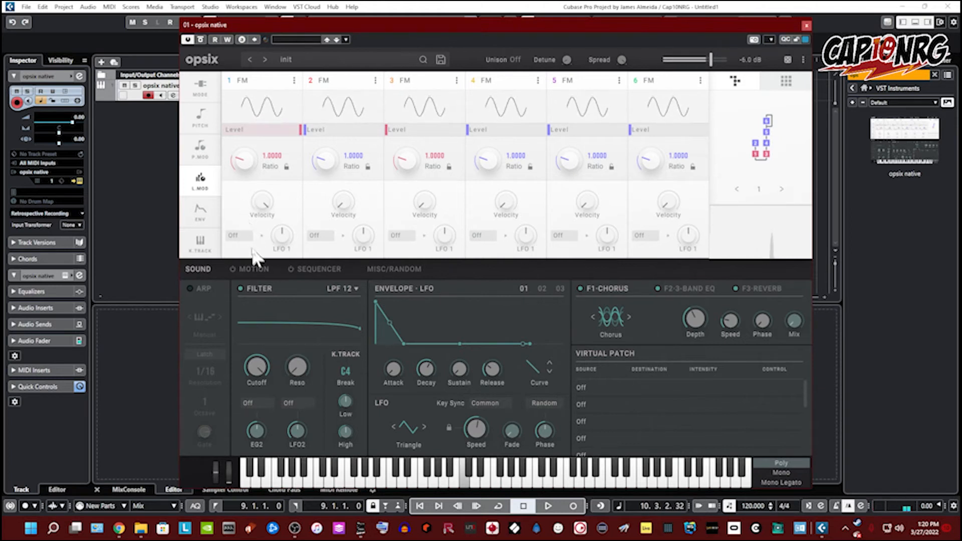
pyautogui.moveTo(262, 205); pyautogui.dragTo(293, 344)
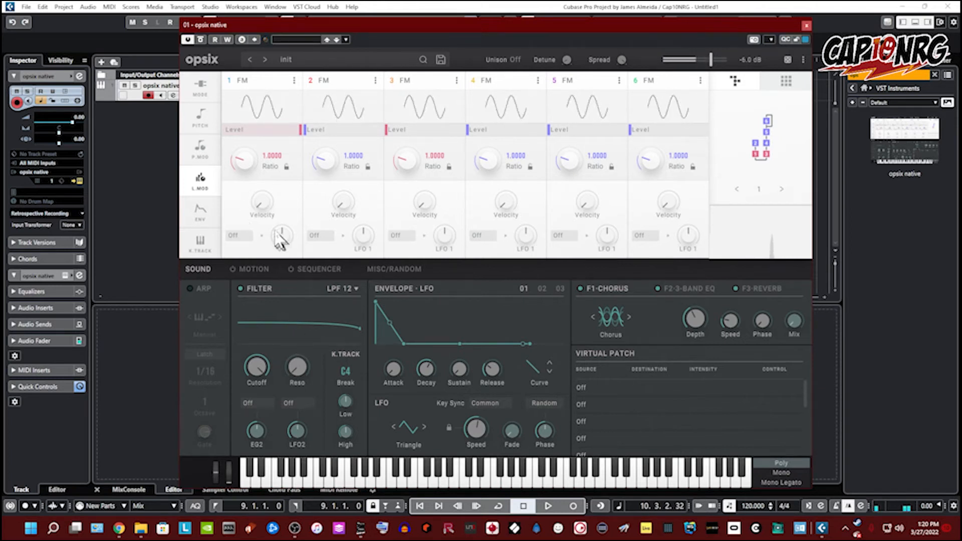
pyautogui.moveTo(256, 208); pyautogui.dragTo(268, 189)
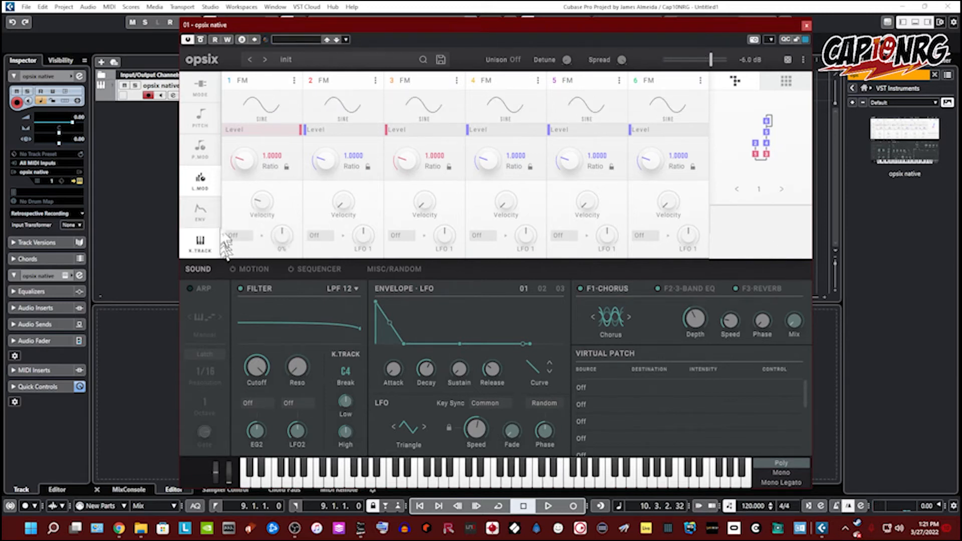
pyautogui.click(234, 235)
pyautogui.click(259, 264)
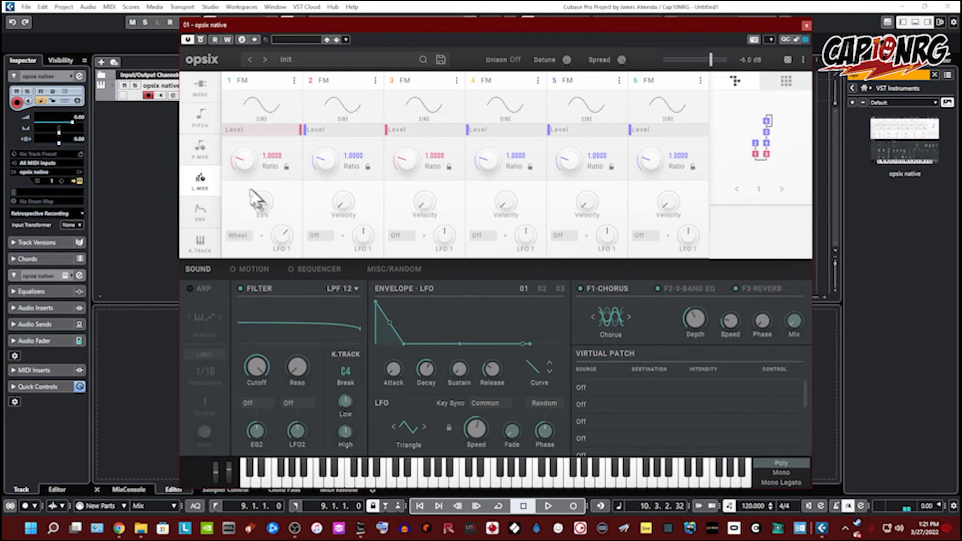
# Step: On the envelope page, reshape operator 1's envelope by moving its attack and release points
pyautogui.click(201, 213)
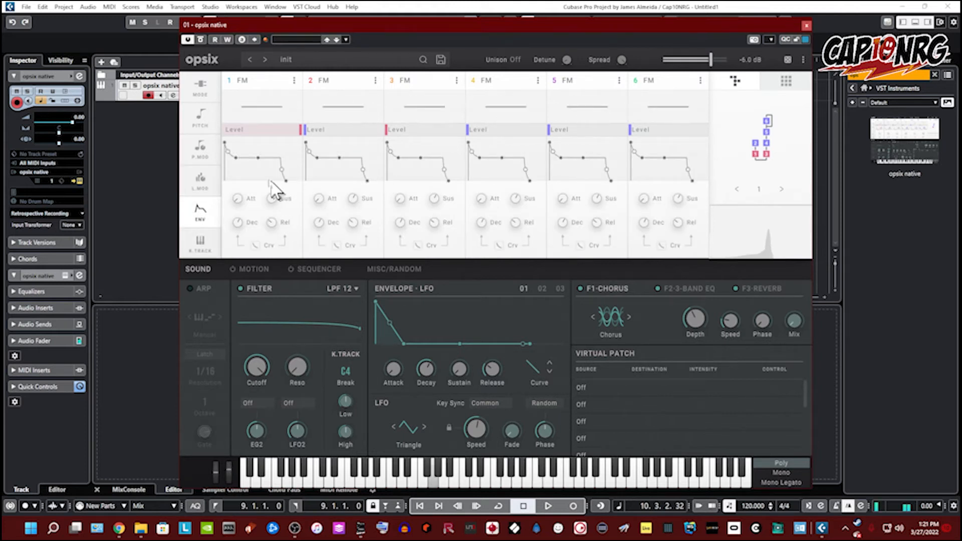
pyautogui.moveTo(225, 144); pyautogui.dragTo(234, 144)
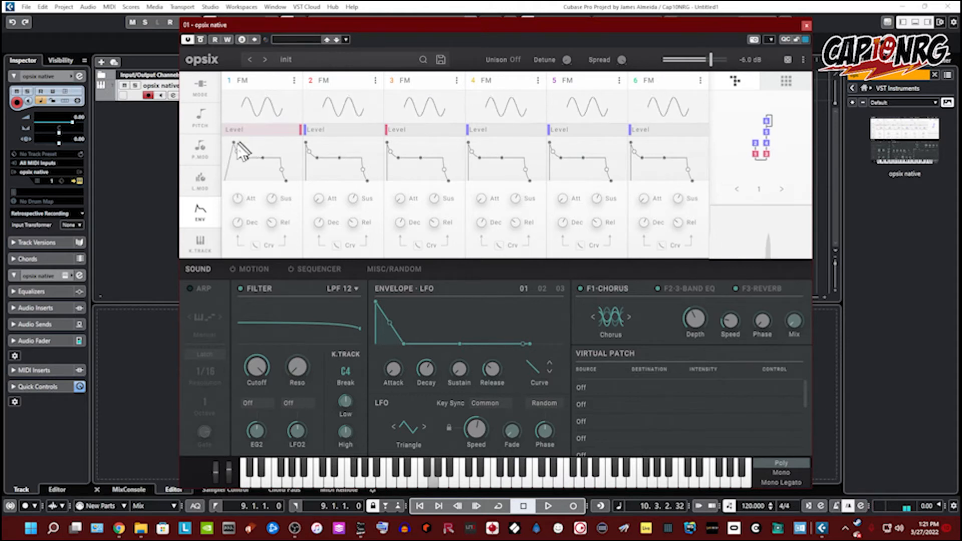
pyautogui.moveTo(234, 144); pyautogui.dragTo(215, 142)
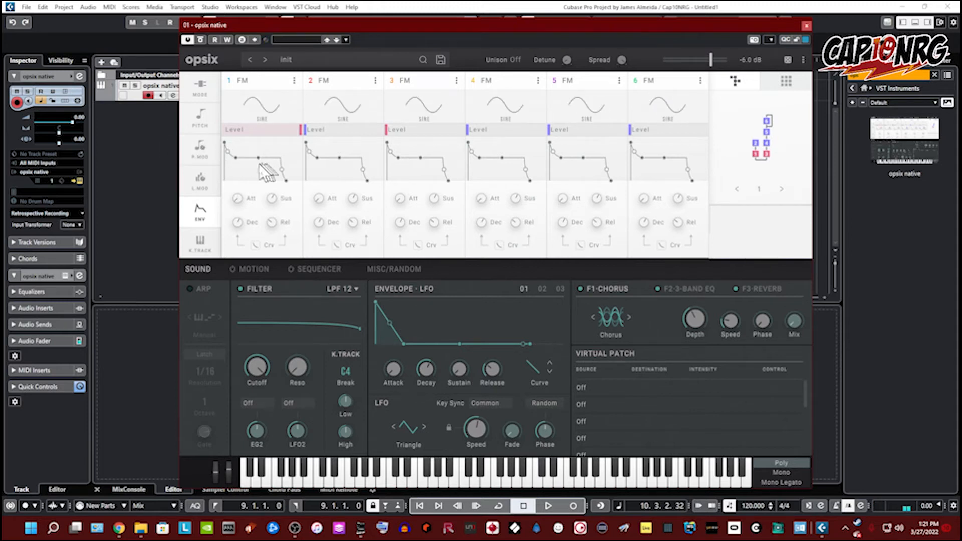
pyautogui.moveTo(286, 182); pyautogui.dragTo(294, 183)
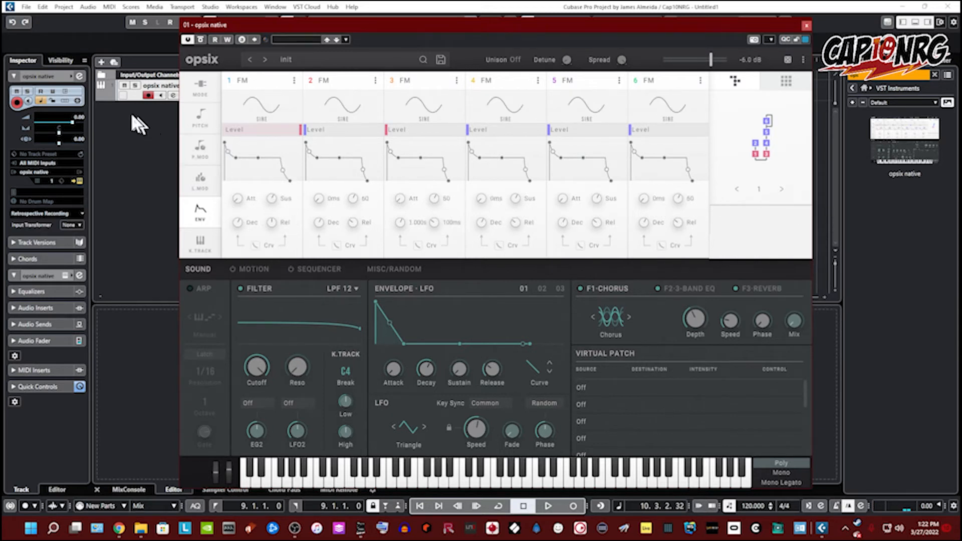
# Step: Show the key tracking page and bypass the filter and the F1, F2 and F3 effects
pyautogui.click(210, 250)
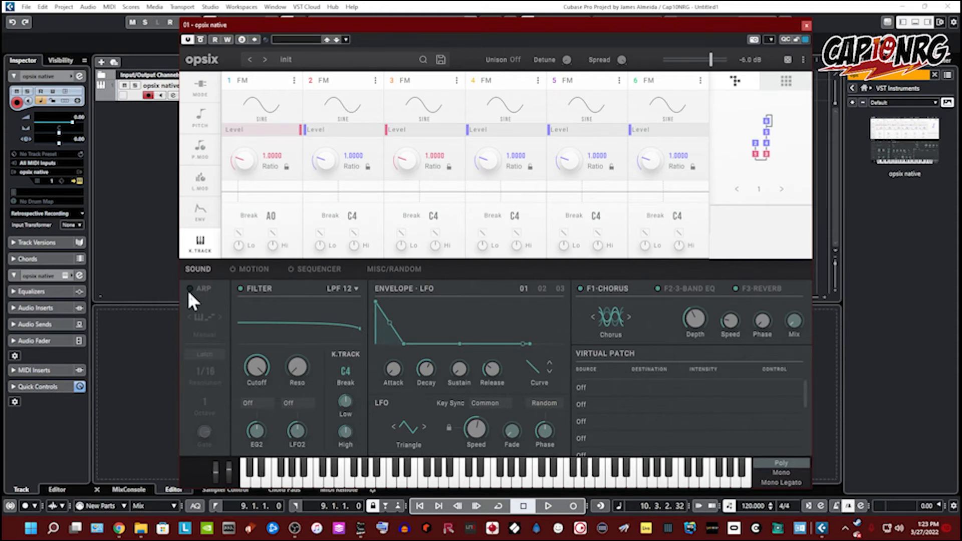
pyautogui.click(241, 289)
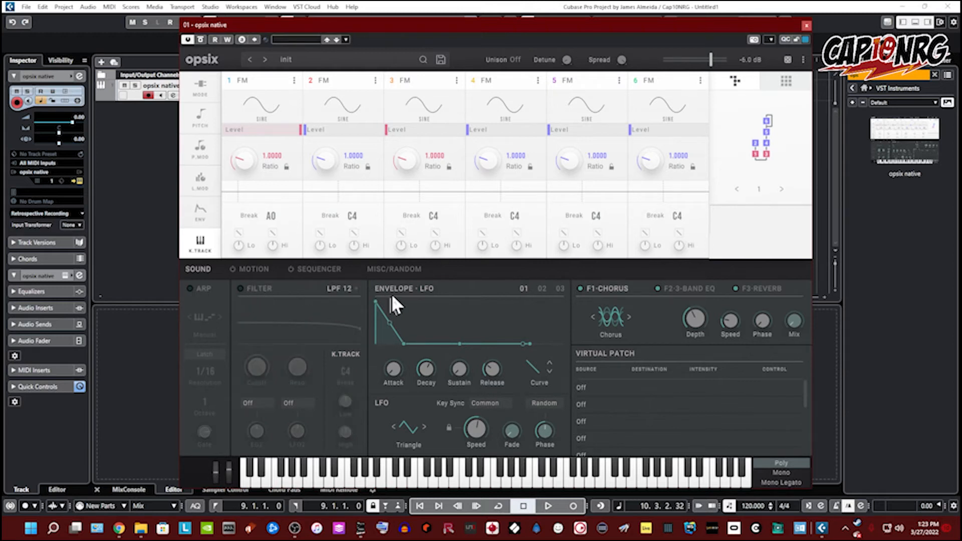
pyautogui.click(580, 289)
pyautogui.click(658, 289)
pyautogui.click(735, 288)
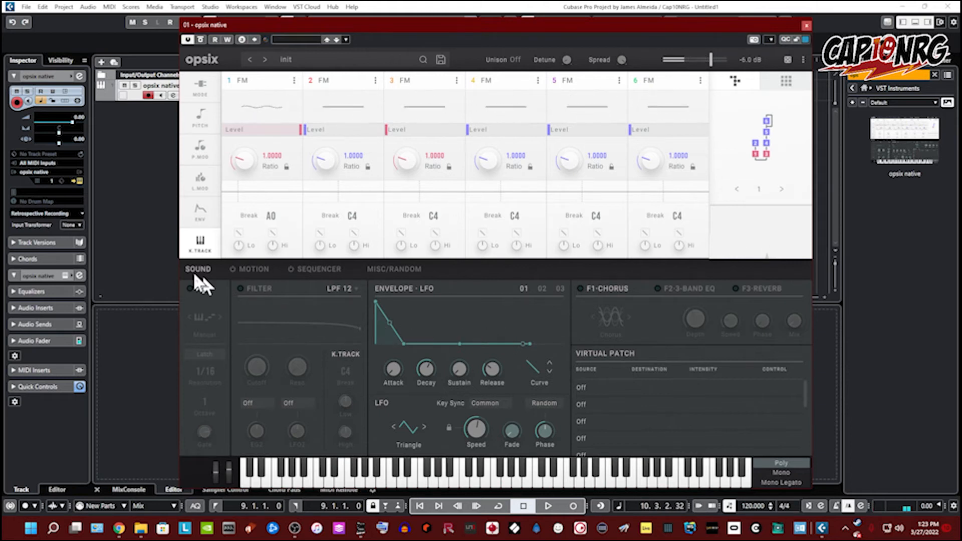
# Step: Turn on the arpeggiator and audition patterns in the pattern grid, settling on Trigger
pyautogui.click(194, 289)
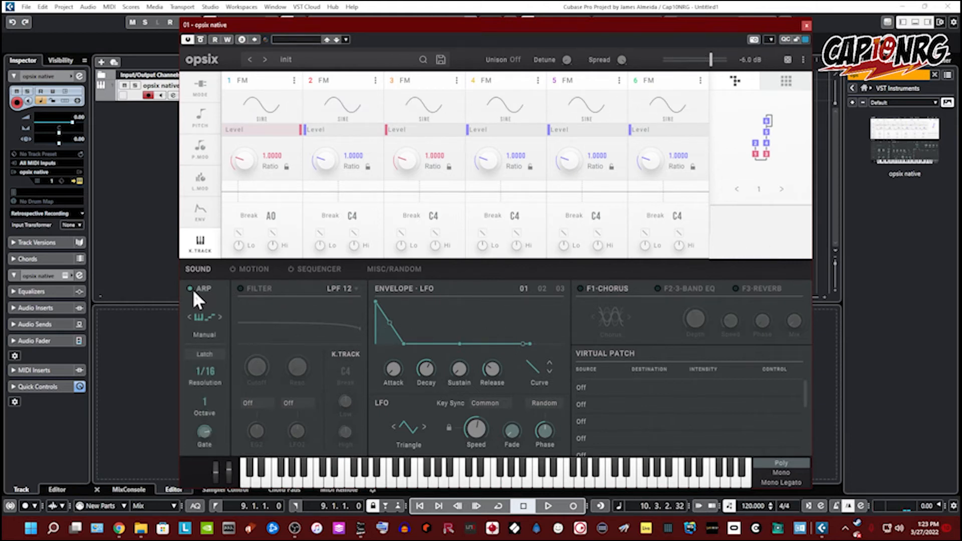
pyautogui.click(219, 316)
pyautogui.click(205, 320)
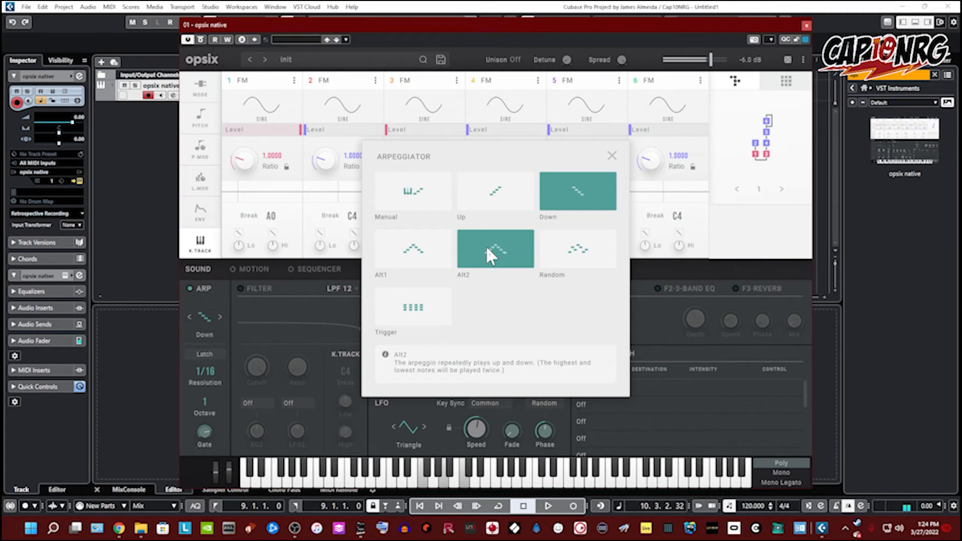
pyautogui.click(439, 245)
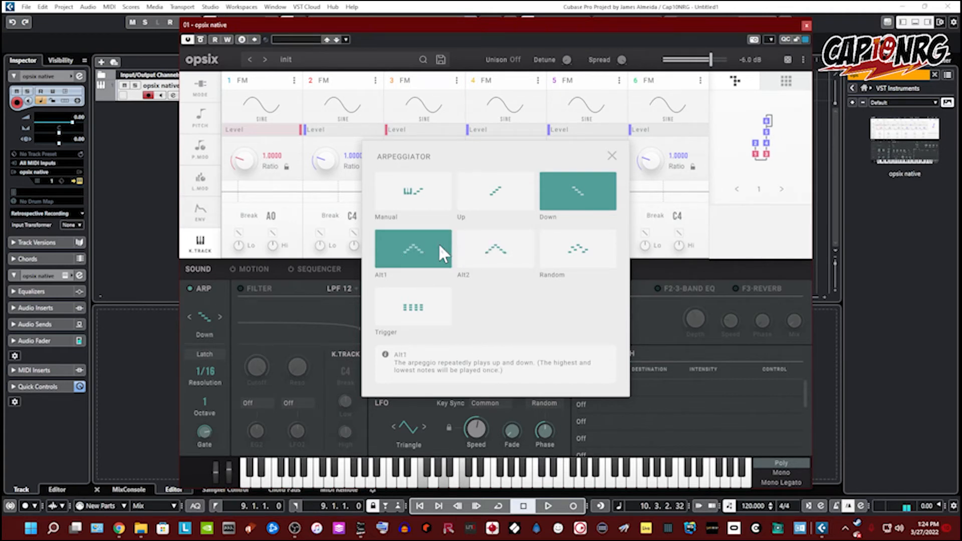
pyautogui.click(438, 242)
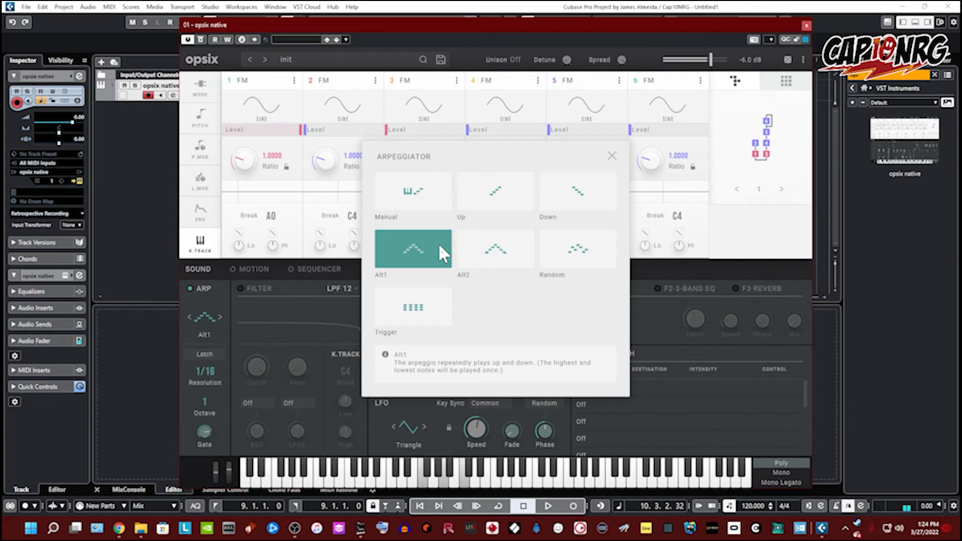
pyautogui.click(481, 251)
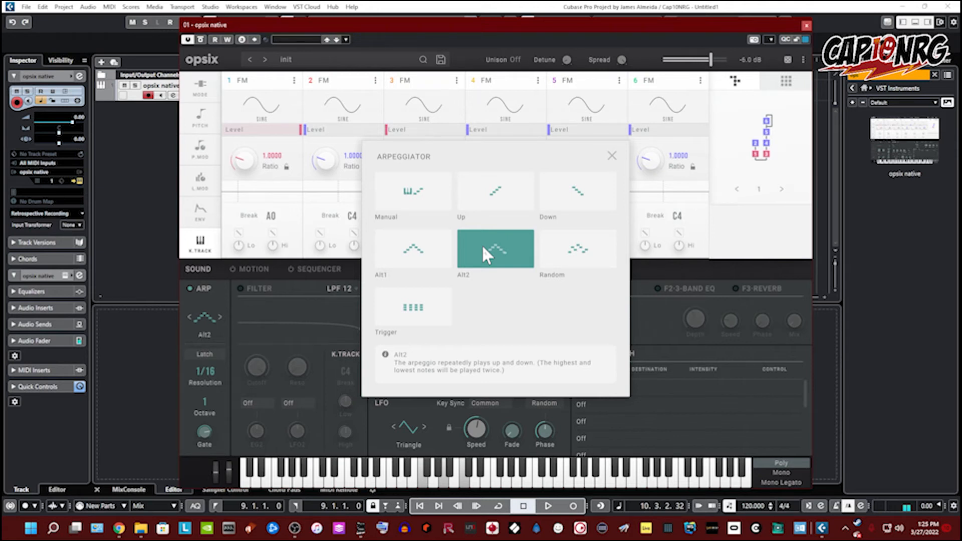
pyautogui.click(571, 258)
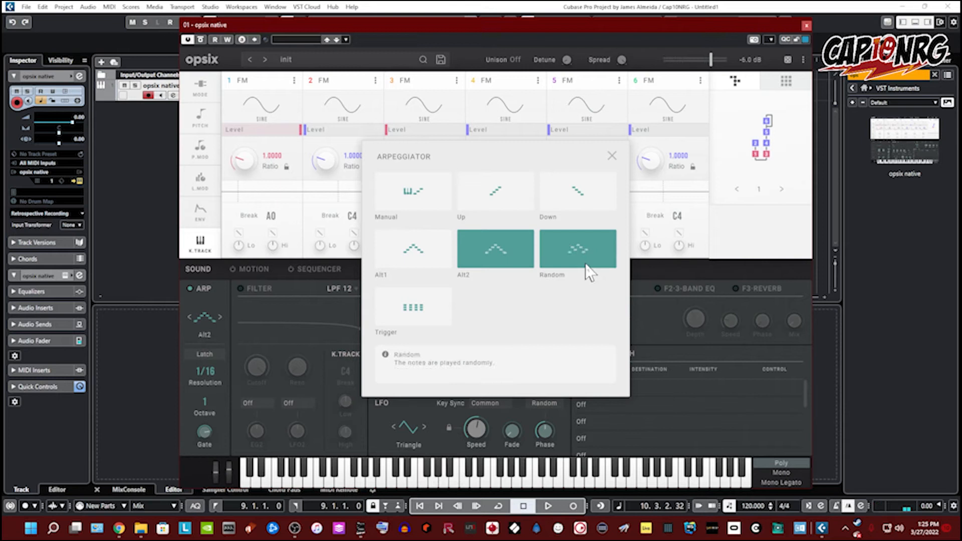
pyautogui.click(401, 315)
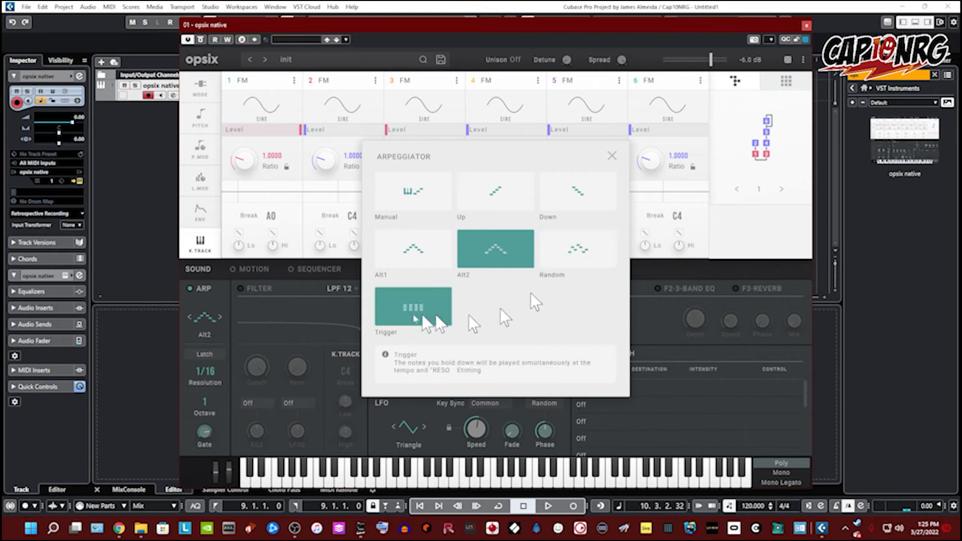
pyautogui.click(399, 304)
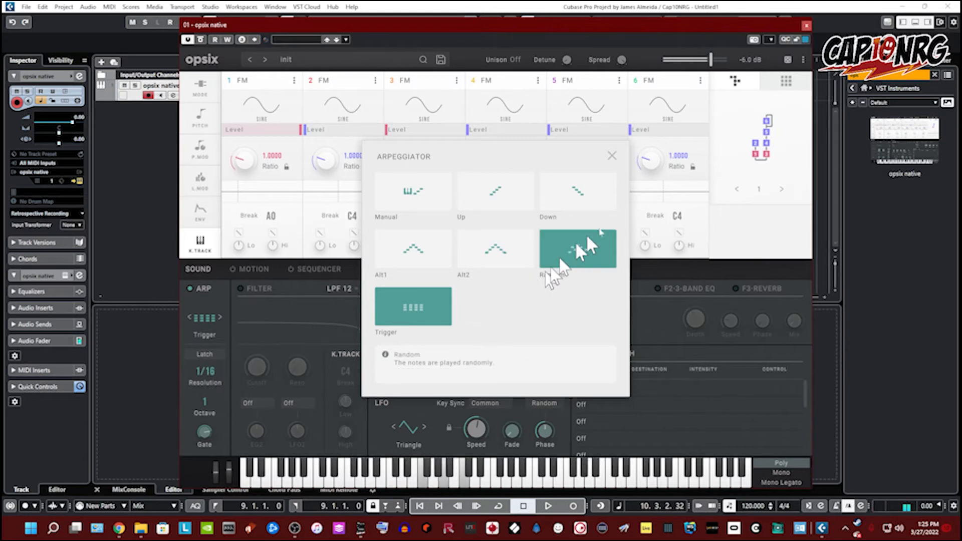
pyautogui.click(612, 155)
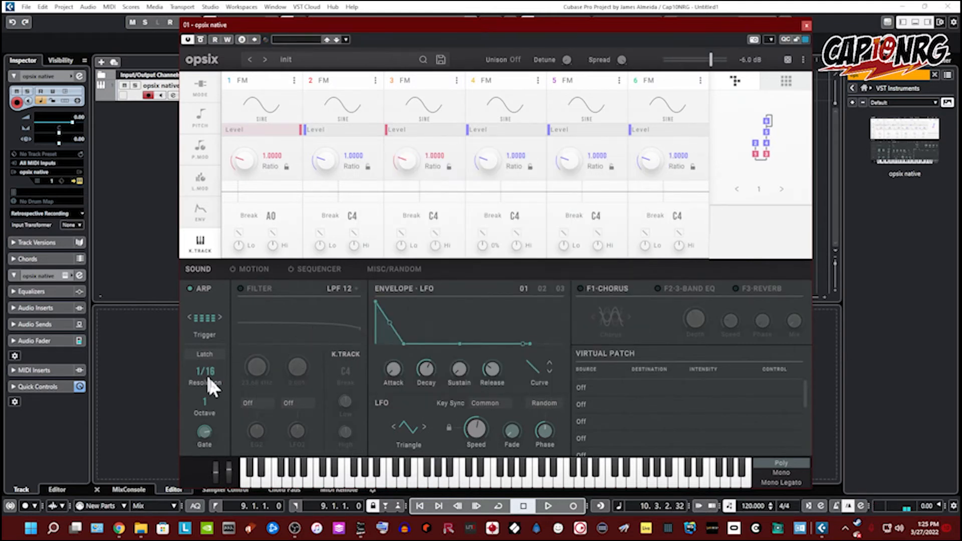
# Step: Set the arpeggiator resolution to 1/4 and its octave range to 4
pyautogui.moveTo(211, 366); pyautogui.dragTo(239, 313)
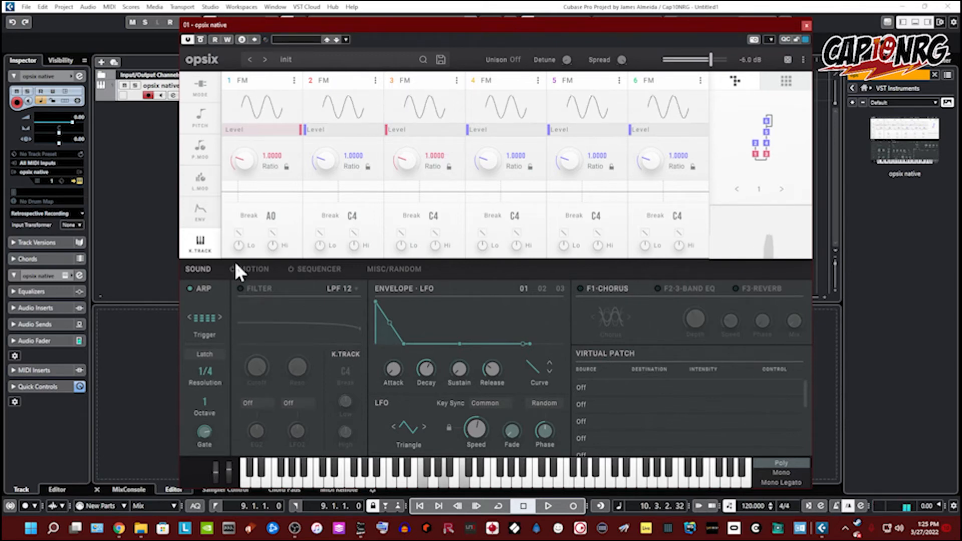
pyautogui.moveTo(236, 263); pyautogui.dragTo(236, 433)
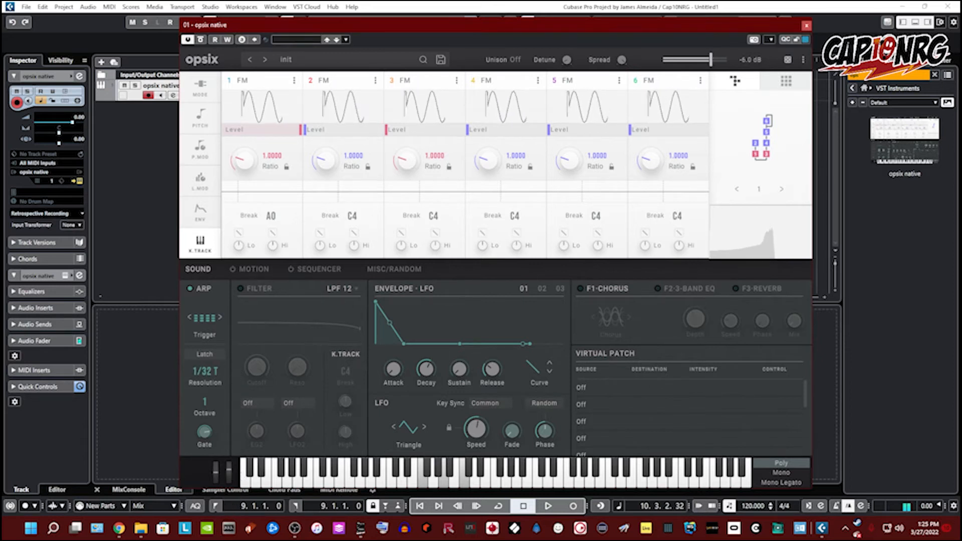
pyautogui.moveTo(195, 383); pyautogui.dragTo(185, 280)
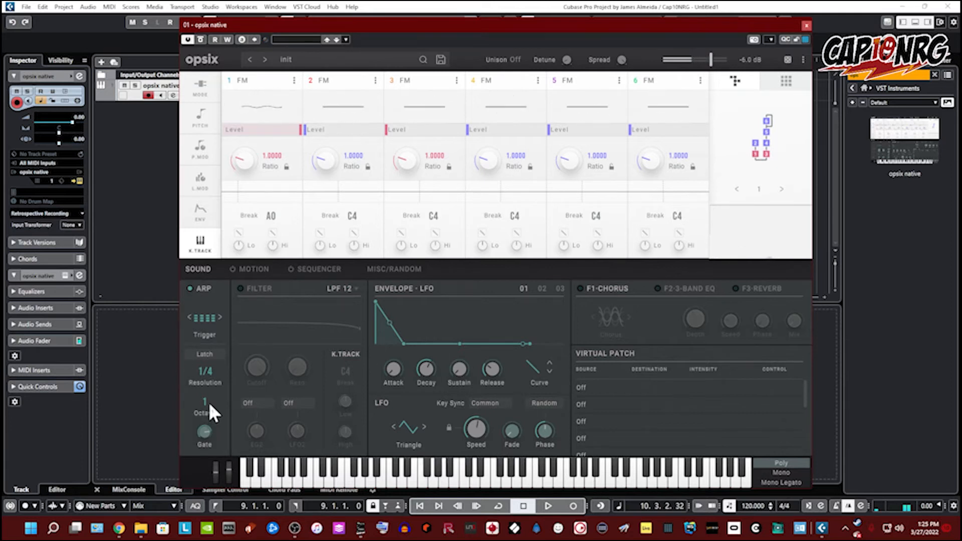
pyautogui.moveTo(207, 387); pyautogui.dragTo(216, 203)
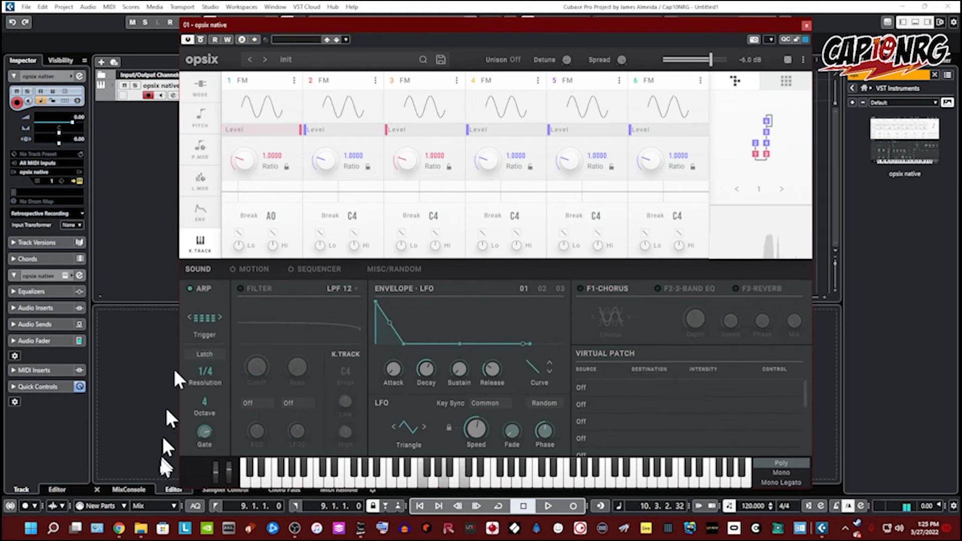
# Step: Switch the arpeggio pattern to Up and set the arpeggiator gate to 25%
pyautogui.moveTo(206, 412)
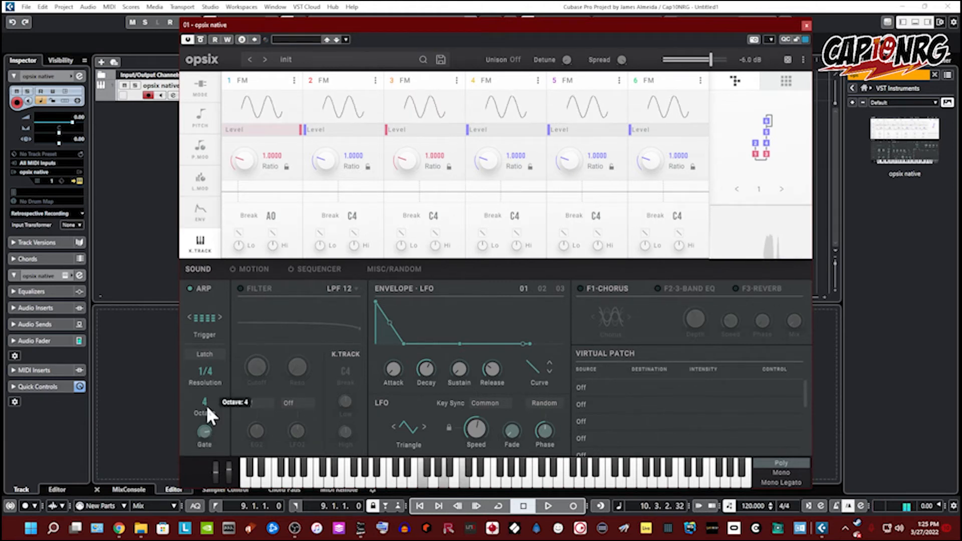
pyautogui.click(210, 317)
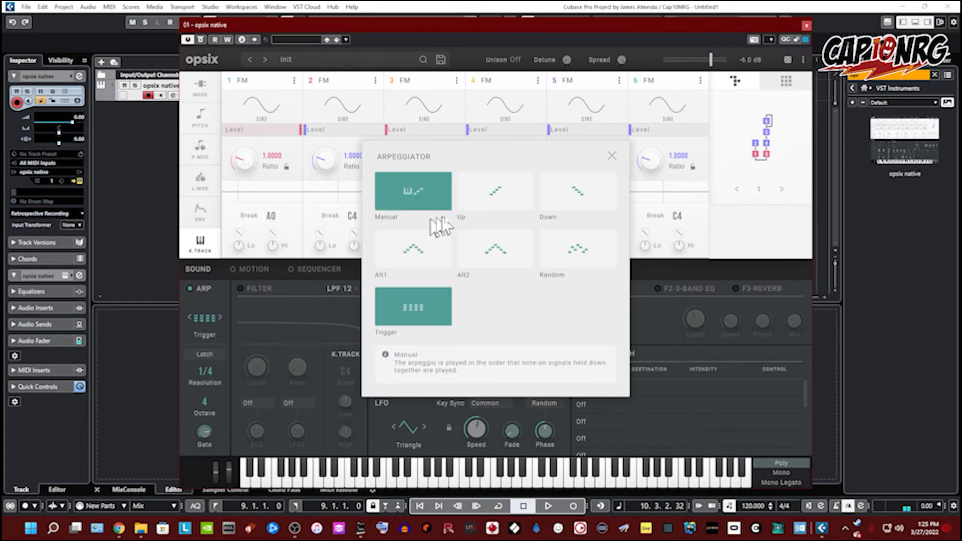
pyautogui.click(477, 187)
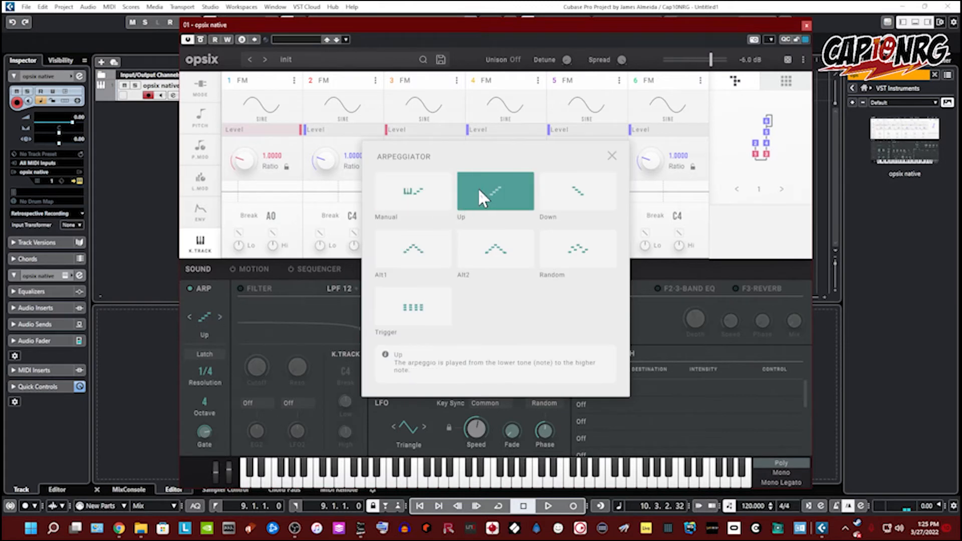
pyautogui.click(205, 431)
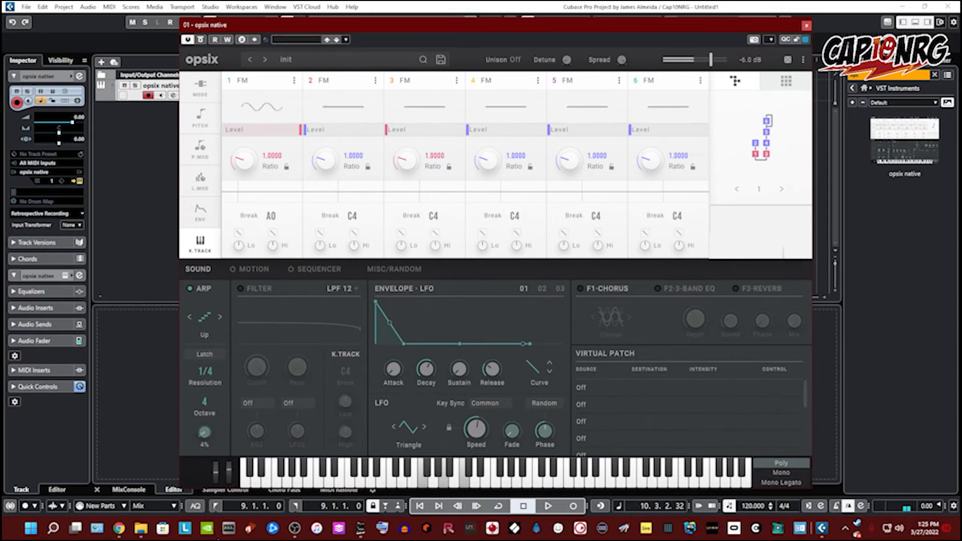
pyautogui.moveTo(218, 540); pyautogui.dragTo(217, 393)
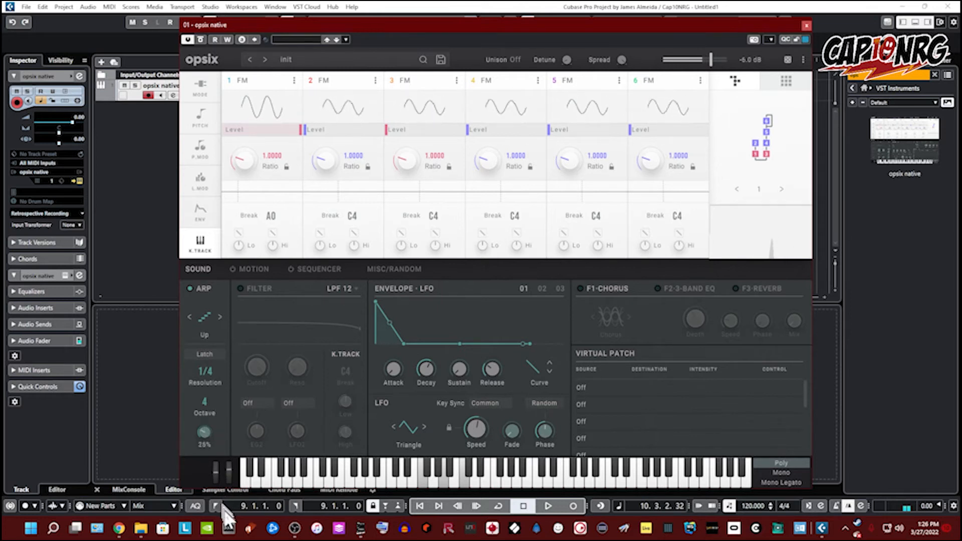
# Step: Turn off the arpeggiator and re-enable the filter, setting its type to LPF 24
pyautogui.click(190, 289)
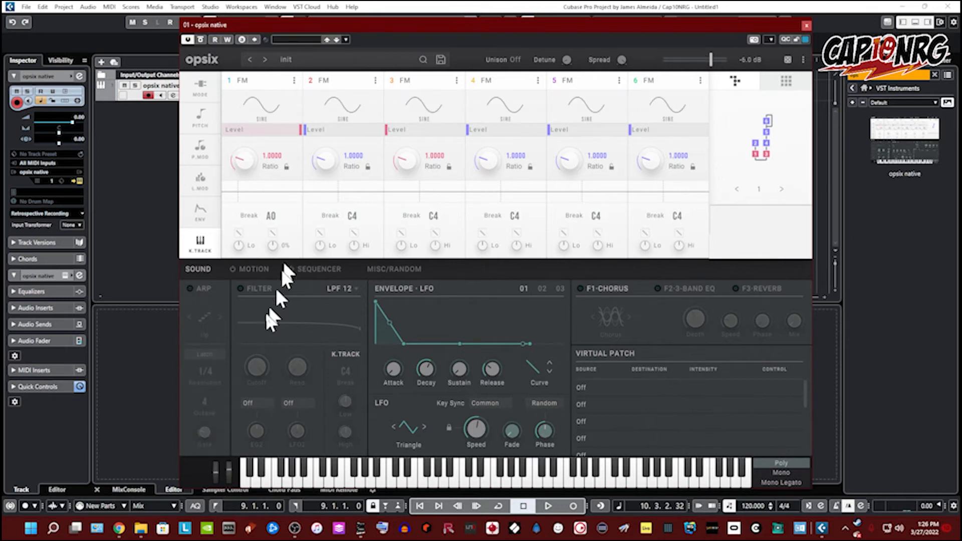
pyautogui.click(242, 289)
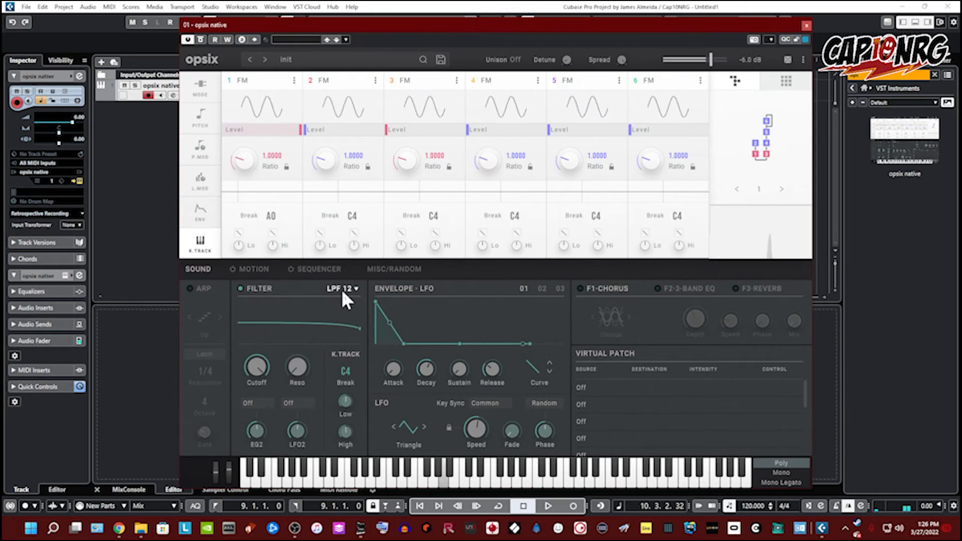
pyautogui.click(342, 289)
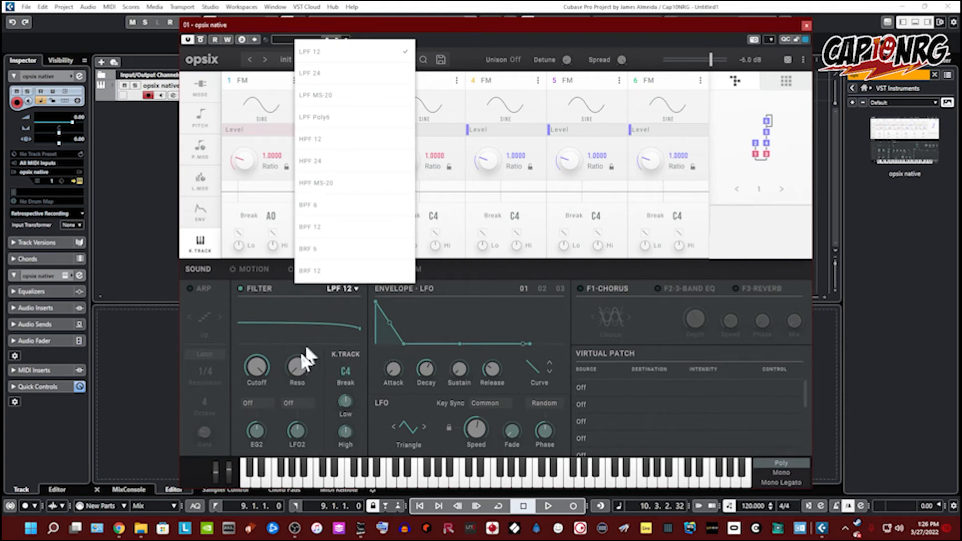
pyautogui.click(312, 75)
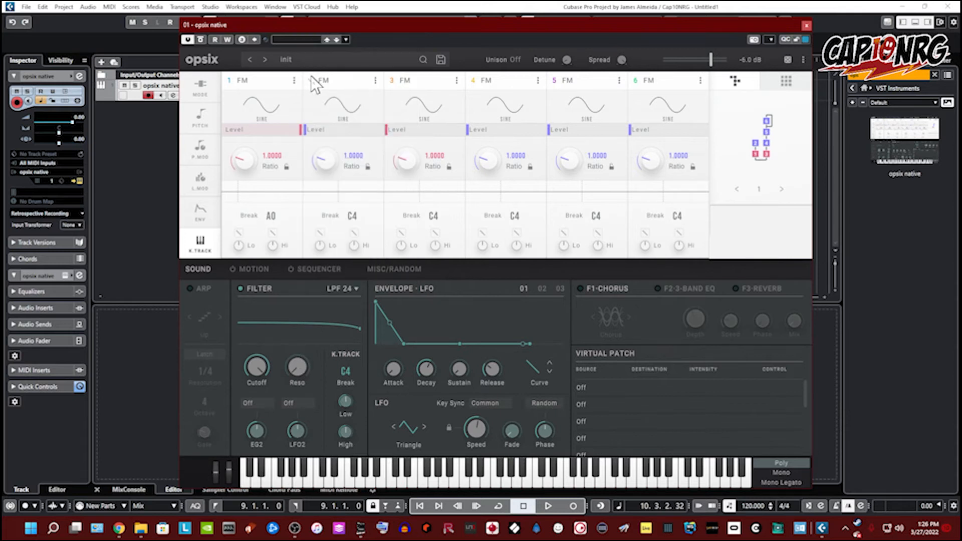
# Step: Lower the filter cutoff to about 212.6 Hz and adjust the filter key-tracking Low and High slopes
pyautogui.moveTo(257, 377); pyautogui.dragTo(275, 300)
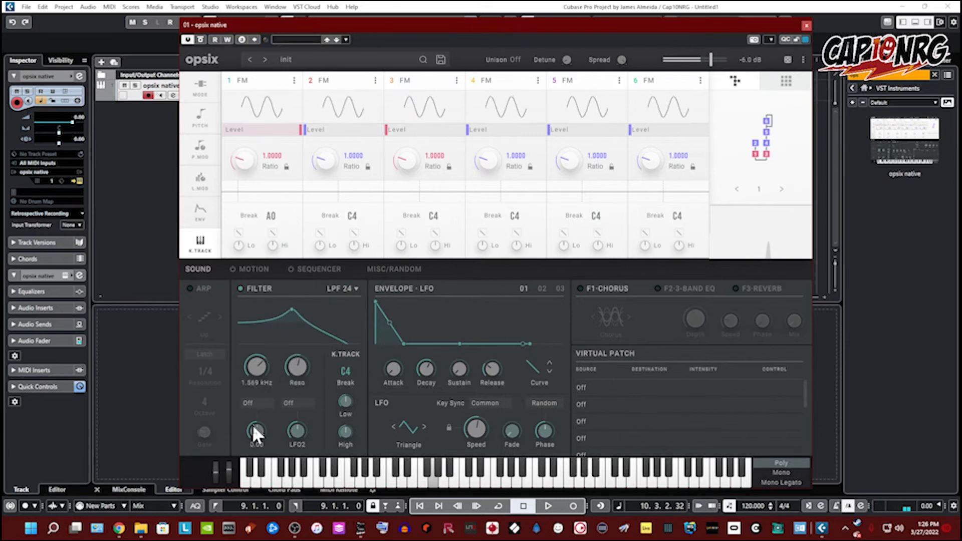
pyautogui.moveTo(252, 371); pyautogui.dragTo(265, 403)
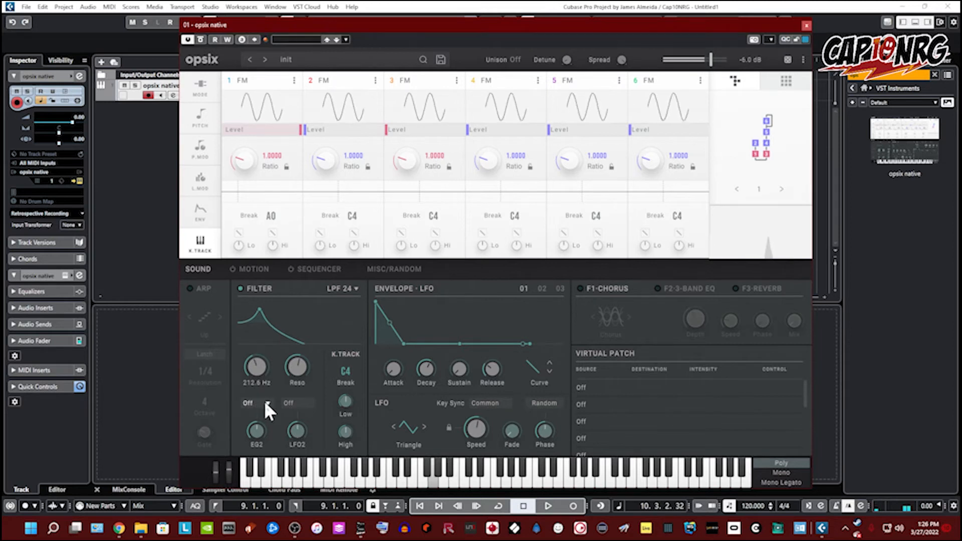
pyautogui.moveTo(342, 401); pyautogui.dragTo(334, 339)
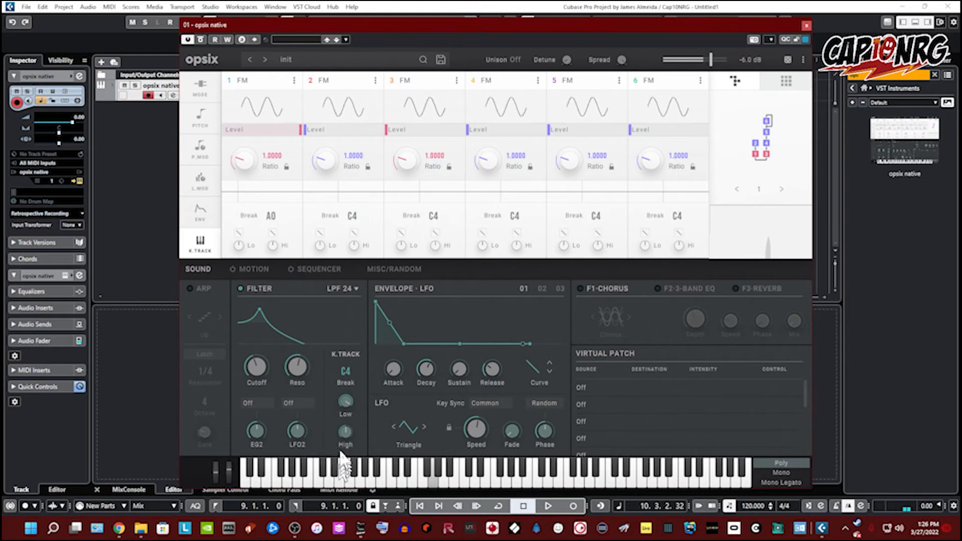
pyautogui.moveTo(341, 462); pyautogui.dragTo(343, 397)
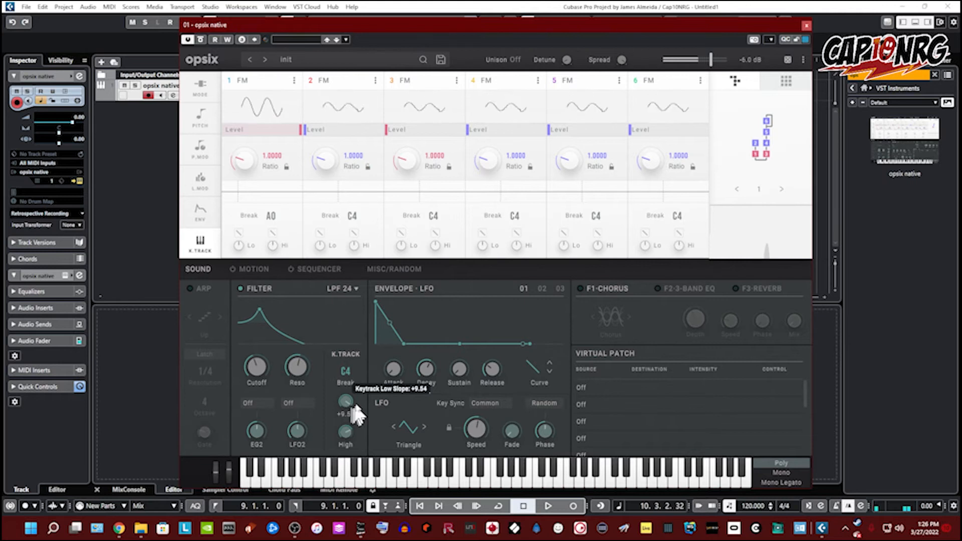
pyautogui.moveTo(349, 396); pyautogui.dragTo(361, 484)
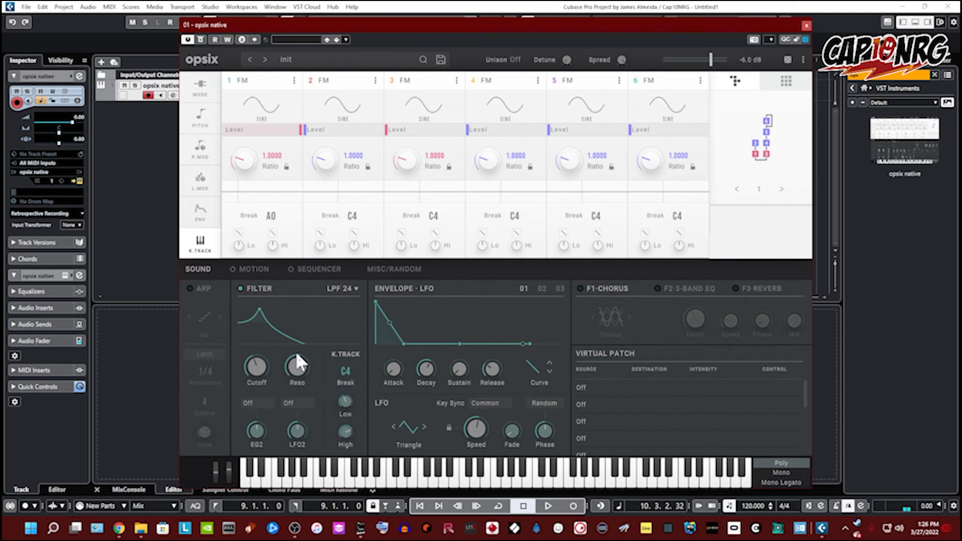
# Step: Set the filter's first modulation source to Note Number and adjust the EG2 modulation amount
pyautogui.click(243, 403)
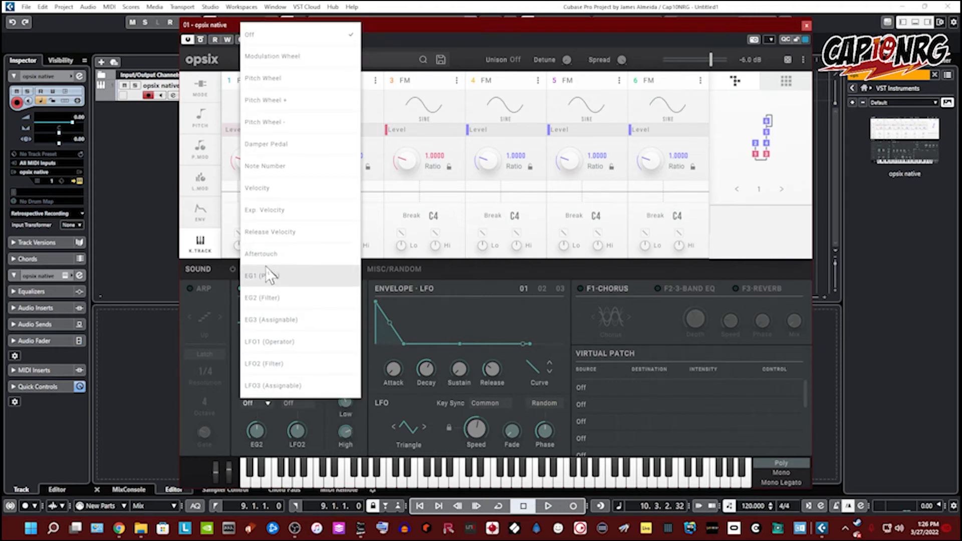
pyautogui.click(285, 165)
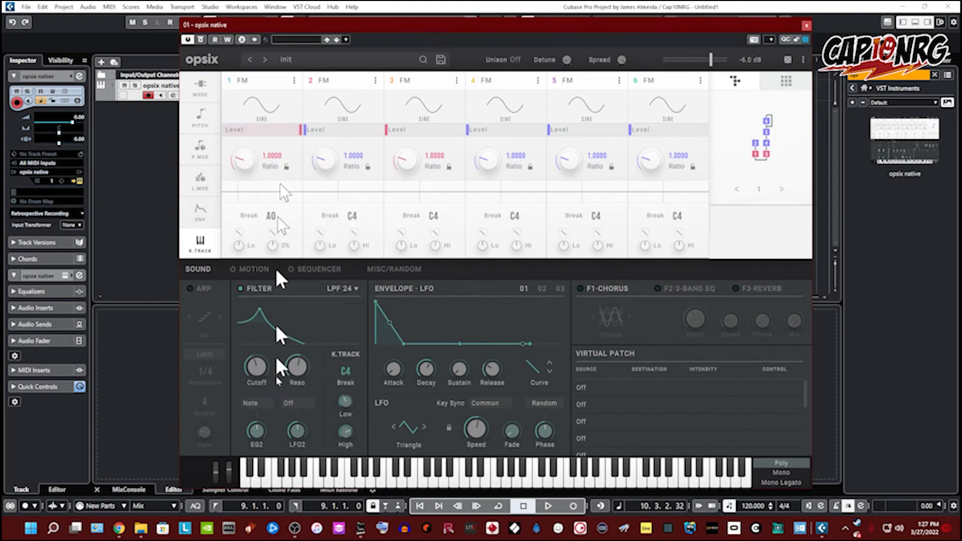
pyautogui.moveTo(260, 434); pyautogui.dragTo(265, 401)
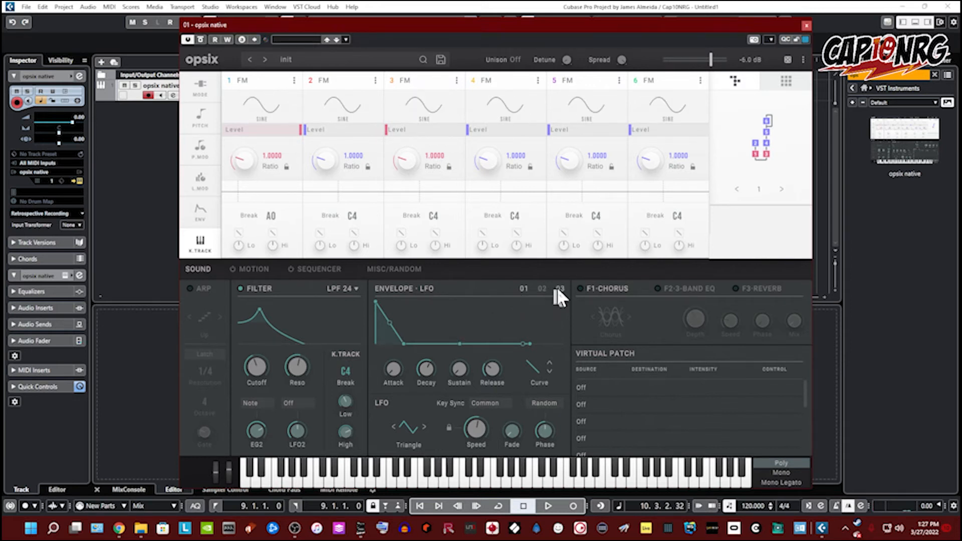
# Step: Select envelope 03 and raise its sustain level
pyautogui.click(543, 288)
pyautogui.click(559, 289)
pyautogui.moveTo(458, 343); pyautogui.dragTo(465, 317)
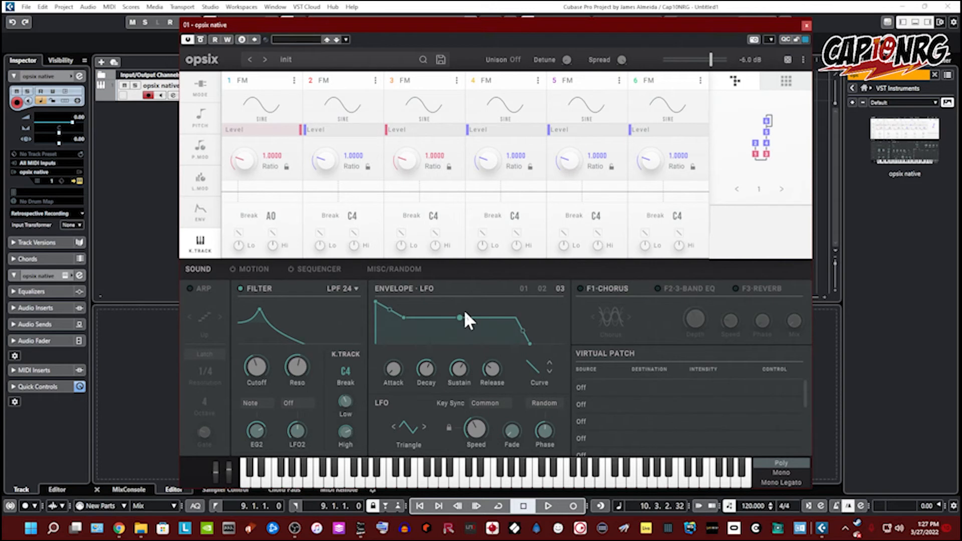
# Step: Switch between envelopes 02 and 03 and adjust envelope 03's curve
pyautogui.click(537, 289)
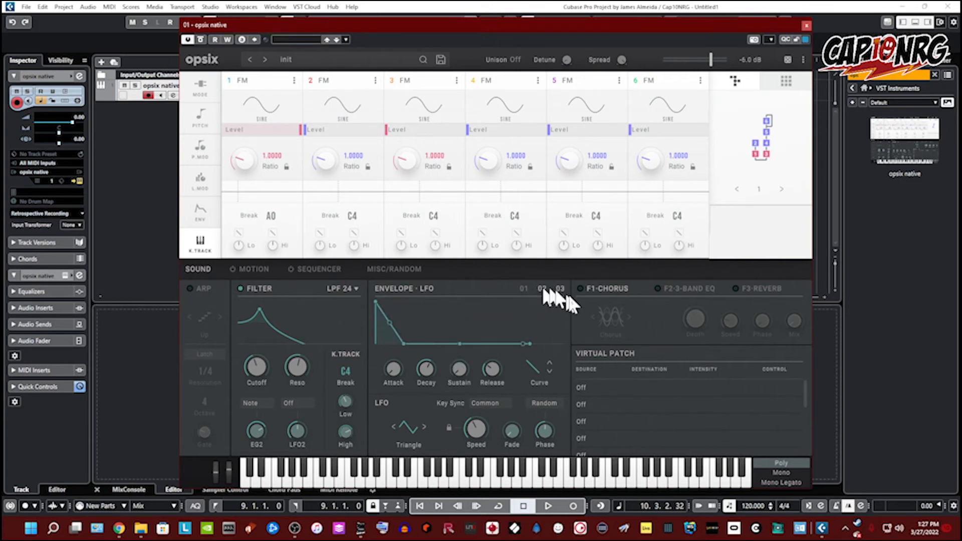
pyautogui.click(558, 289)
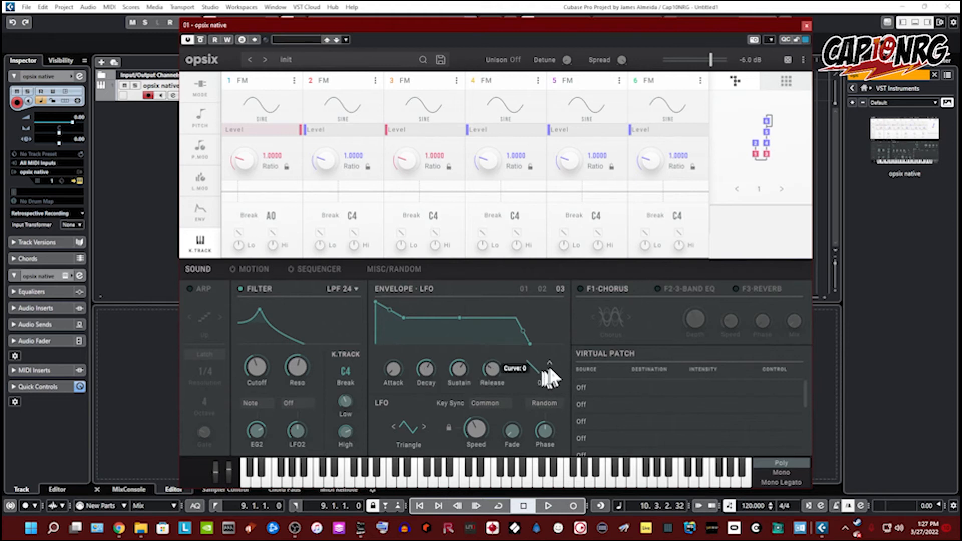
pyautogui.scroll(5, 549, 361)
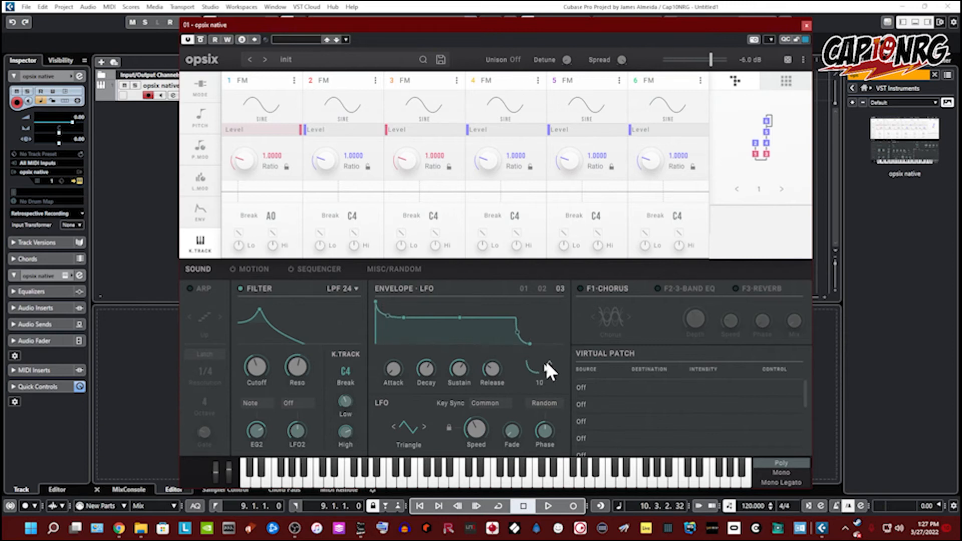
pyautogui.scroll(-9, 547, 369)
pyautogui.scroll(-1, 549, 378)
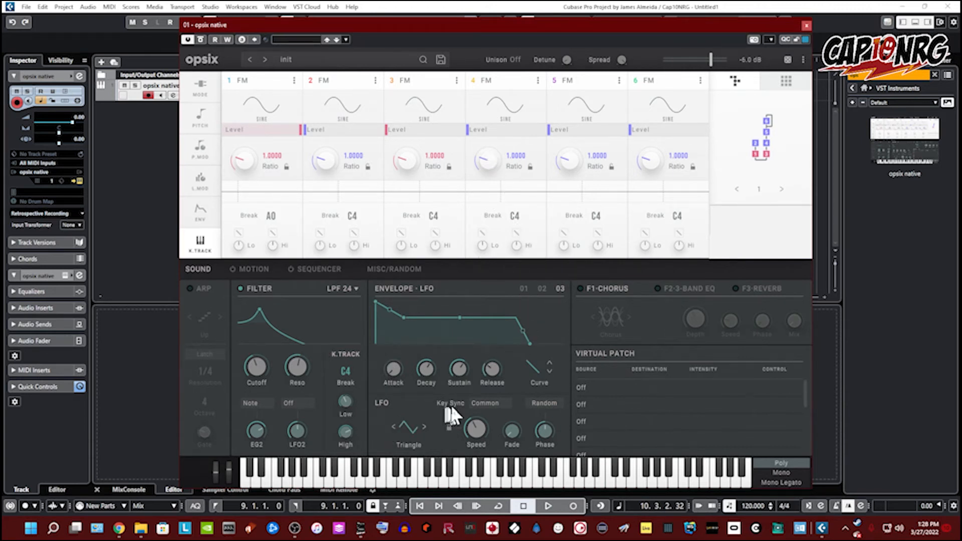
# Step: Keep the LFO key sync on Common and raise the LFO speed to about 88.45 Hz
pyautogui.click(484, 403)
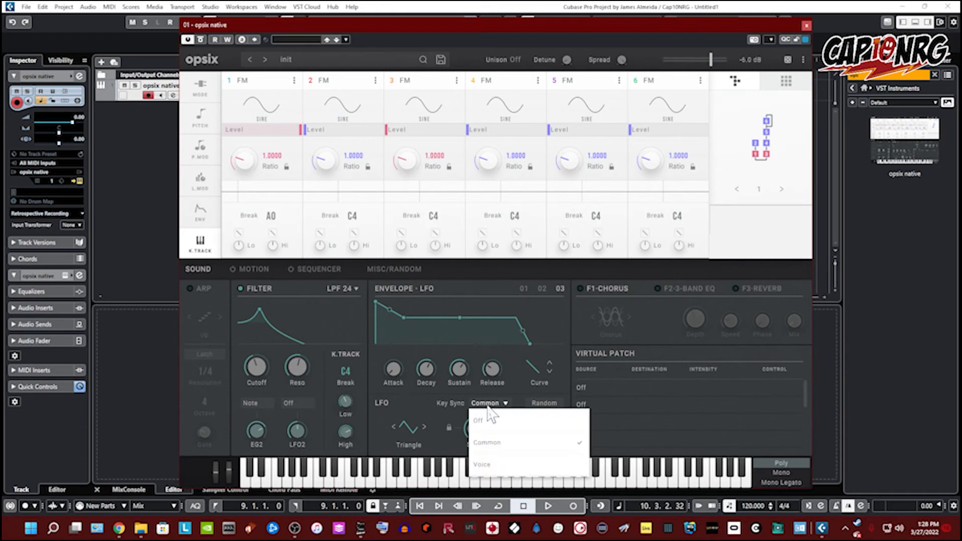
pyautogui.click(494, 445)
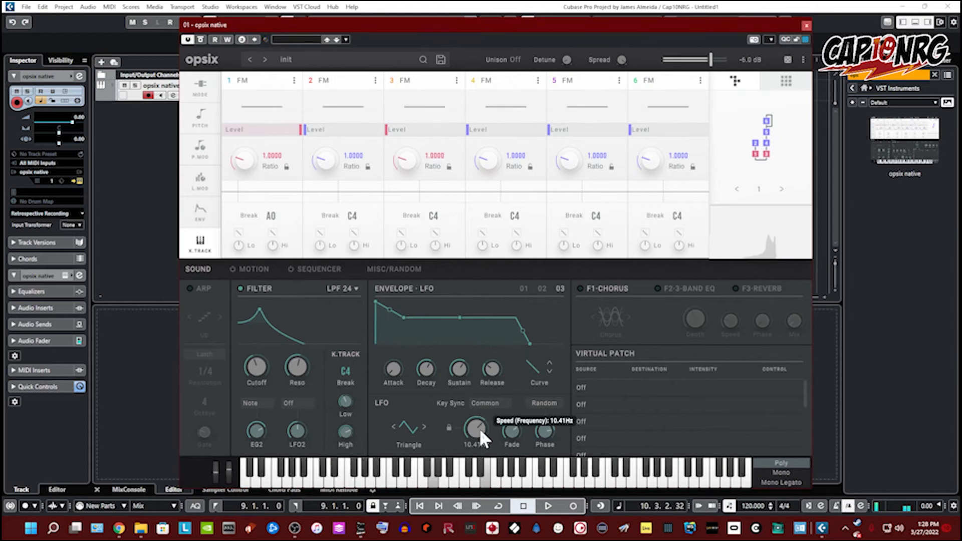
pyautogui.moveTo(476, 428); pyautogui.dragTo(462, 388)
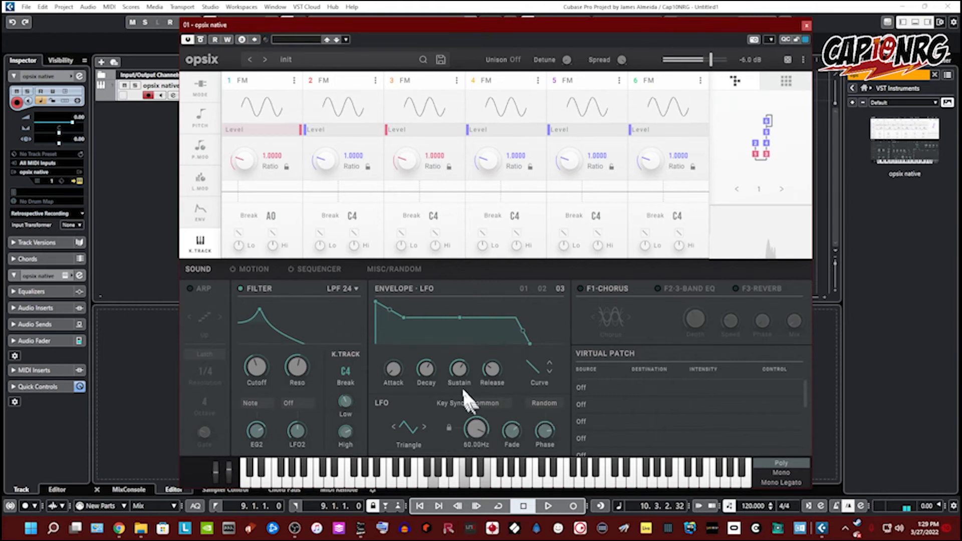
# Step: Enable LFO tempo sync and set the LFO speed to 1/8
pyautogui.click(450, 425)
pyautogui.moveTo(480, 433); pyautogui.dragTo(458, 390)
pyautogui.moveTo(476, 429); pyautogui.dragTo(484, 500)
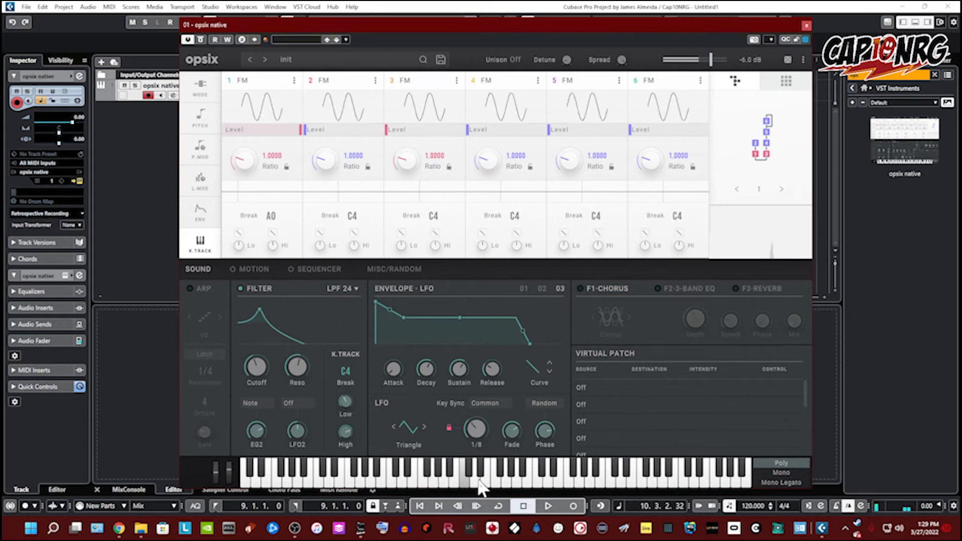
# Step: Open the LFO shape browser to review the available shapes, then close it
pyautogui.click(444, 473)
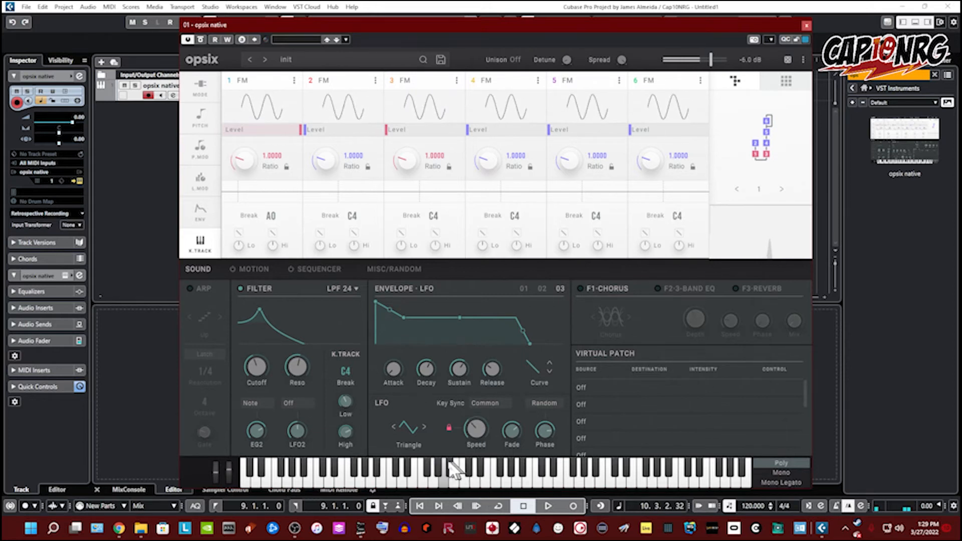
pyautogui.click(409, 428)
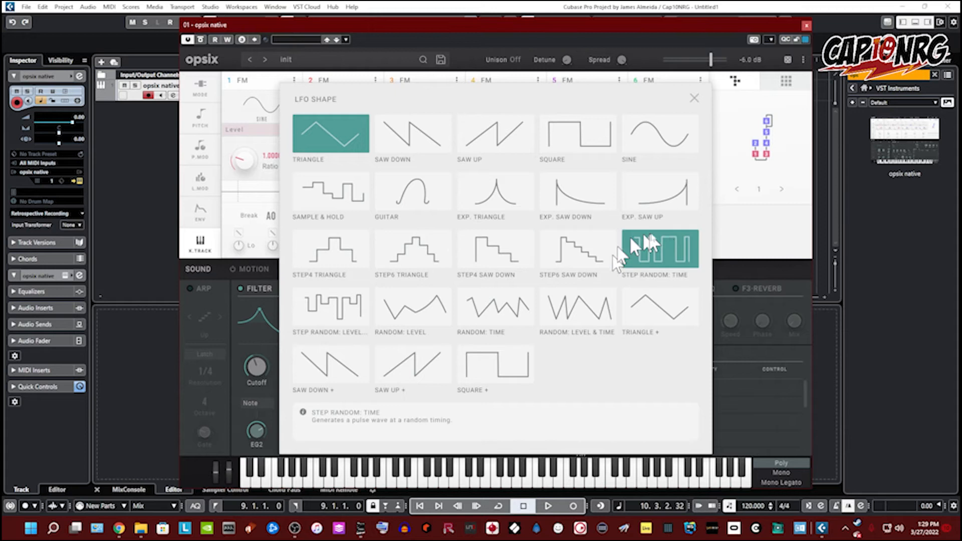
pyautogui.click(694, 97)
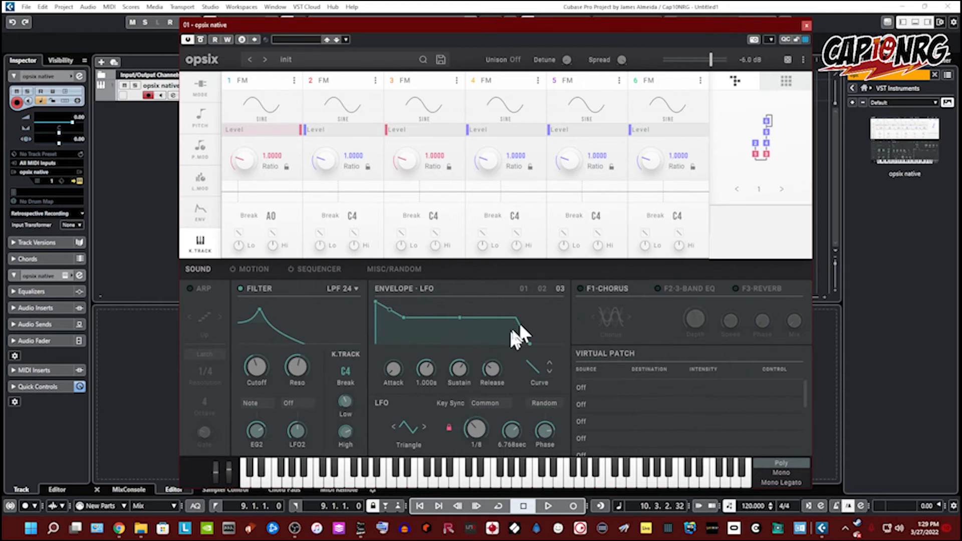
# Step: Toggle the F1 Chorus effect on
pyautogui.click(580, 289)
pyautogui.click(580, 289)
pyautogui.click(580, 289)
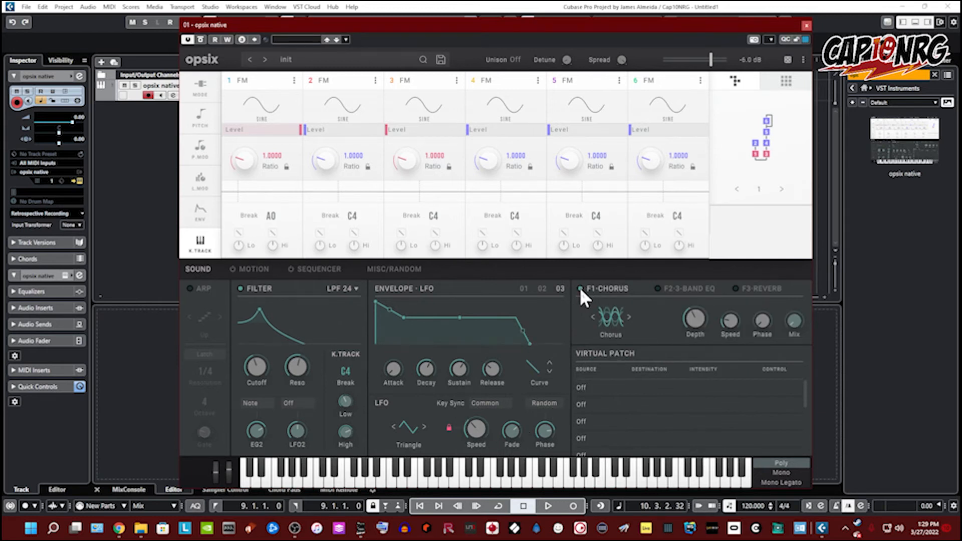
# Step: Enable the F2 effect slot and step through its effect types, ending on Guitar Amp
pyautogui.click(656, 288)
pyautogui.click(709, 289)
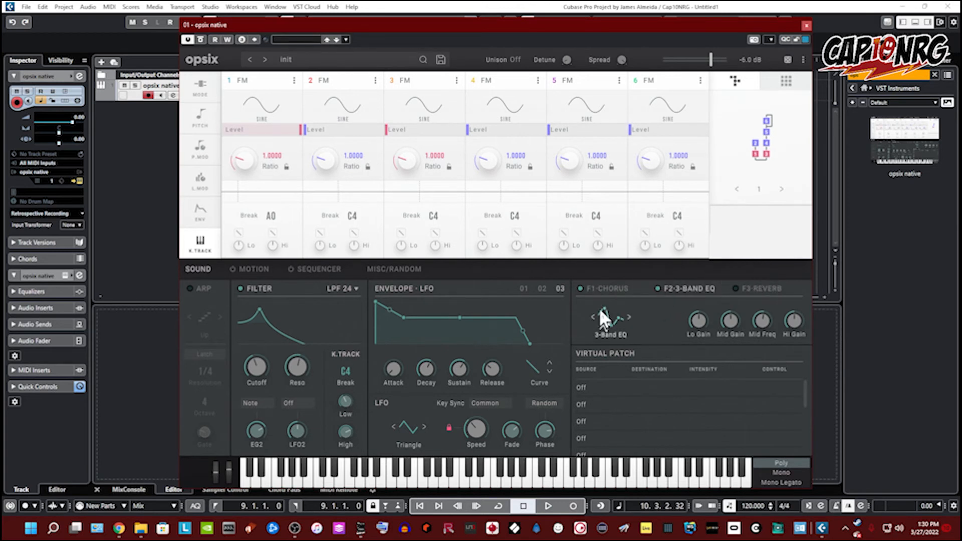
pyautogui.click(629, 317)
pyautogui.click(628, 317)
pyautogui.click(629, 316)
pyautogui.click(629, 316)
pyautogui.click(628, 316)
pyautogui.click(628, 316)
pyautogui.click(628, 316)
pyautogui.click(629, 317)
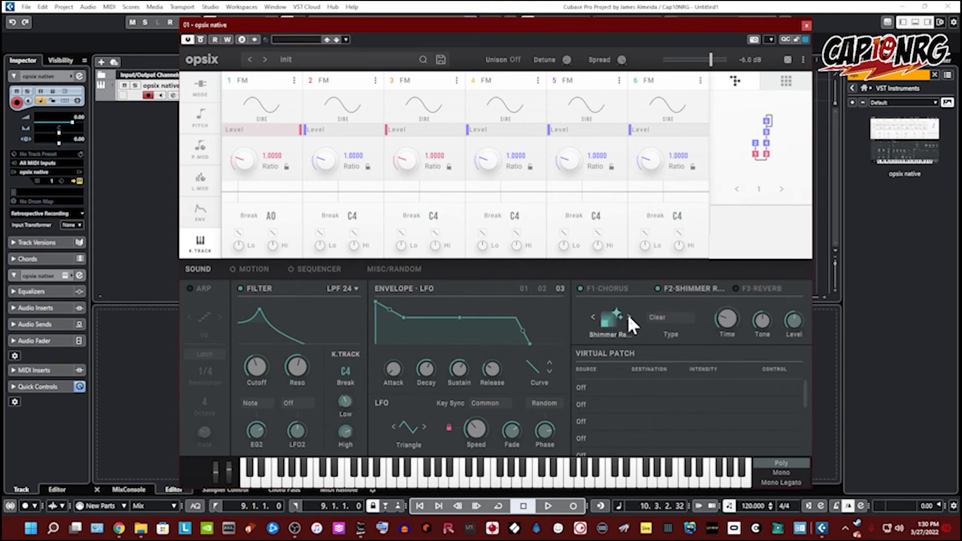
pyautogui.click(628, 317)
pyautogui.click(628, 316)
pyautogui.click(629, 317)
pyautogui.click(628, 317)
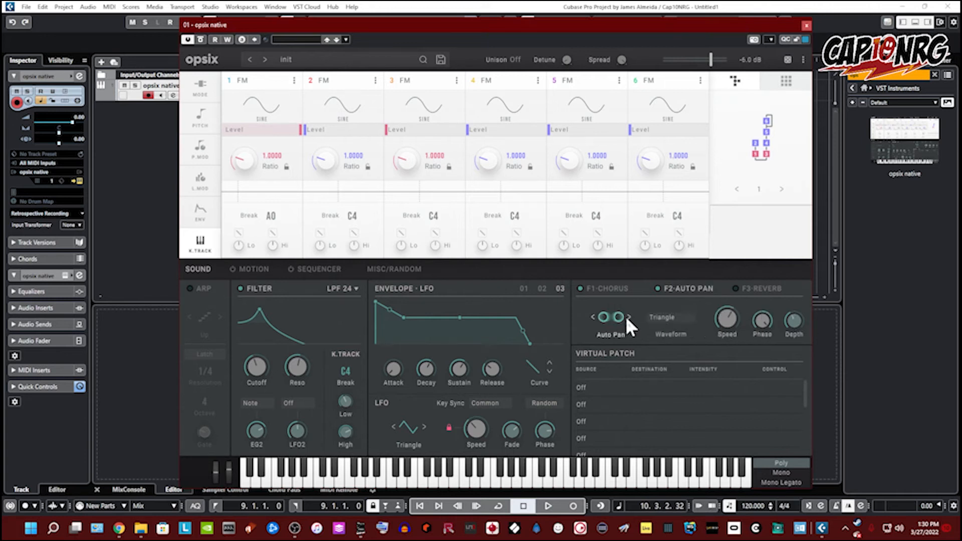
pyautogui.click(629, 316)
pyautogui.click(628, 317)
pyautogui.click(628, 317)
pyautogui.click(629, 317)
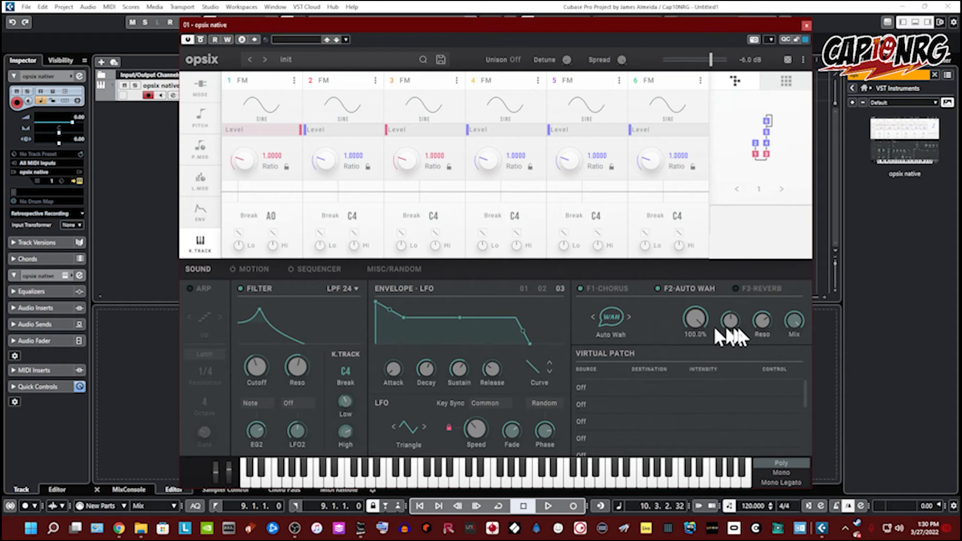
pyautogui.click(627, 316)
pyautogui.click(627, 314)
pyautogui.click(628, 315)
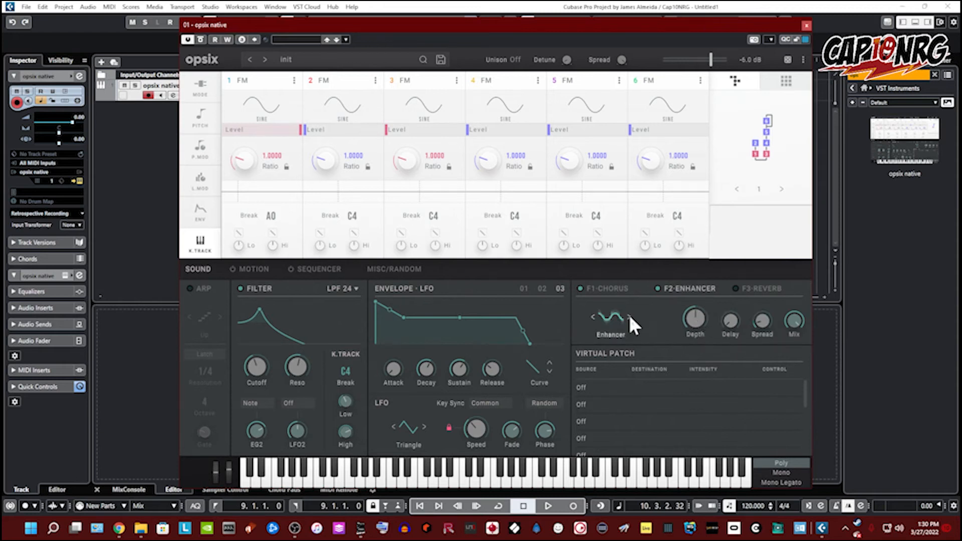
pyautogui.click(628, 316)
pyautogui.click(628, 316)
pyautogui.click(628, 316)
pyautogui.click(629, 316)
# Step: Enable the F3 Reverb, set its type to Chamber, and set its level to 67
pyautogui.click(735, 289)
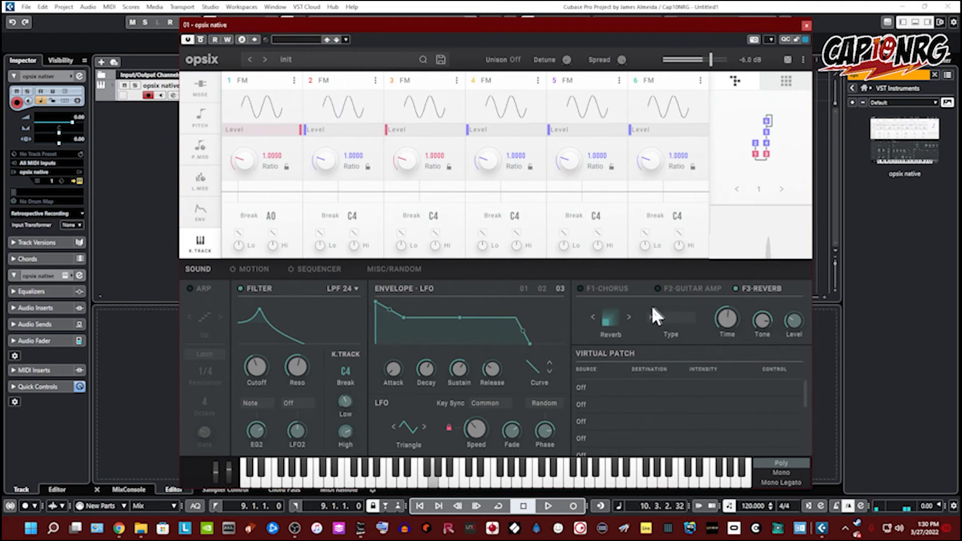
pyautogui.click(671, 318)
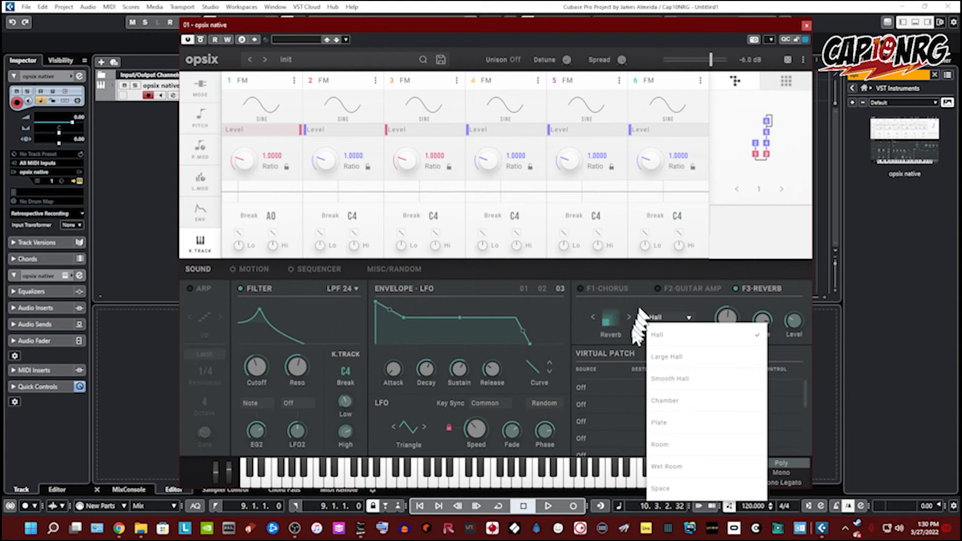
pyautogui.click(671, 400)
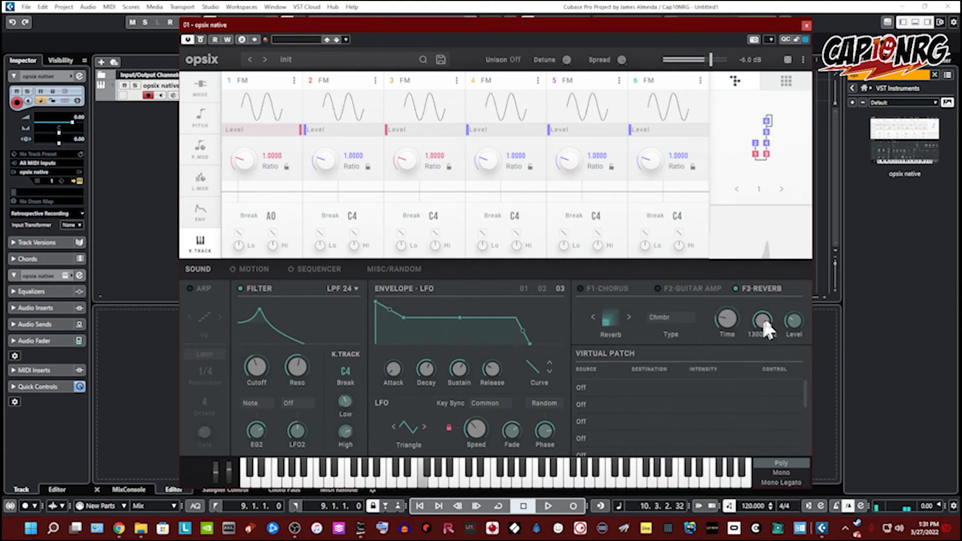
pyautogui.moveTo(783, 300); pyautogui.dragTo(767, 283)
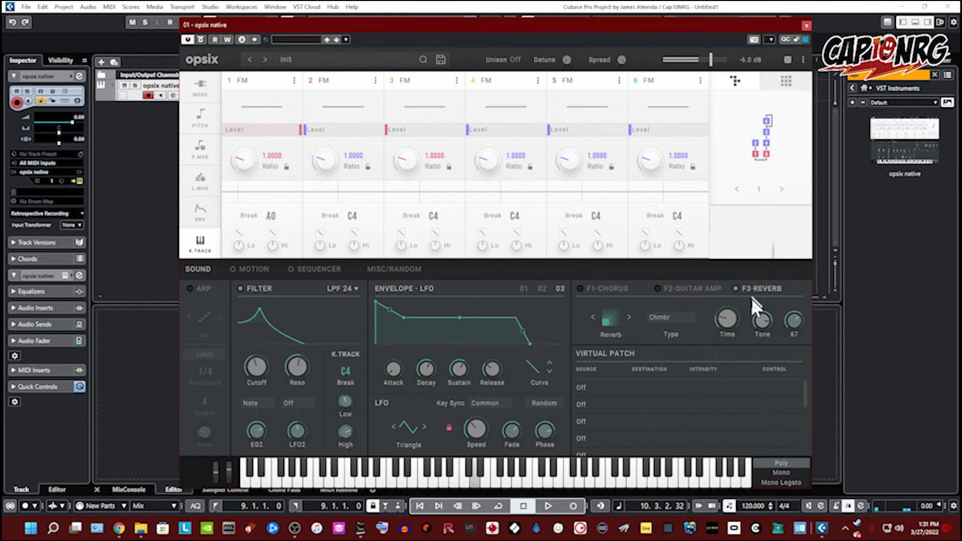
pyautogui.moveTo(733, 327); pyautogui.dragTo(735, 328)
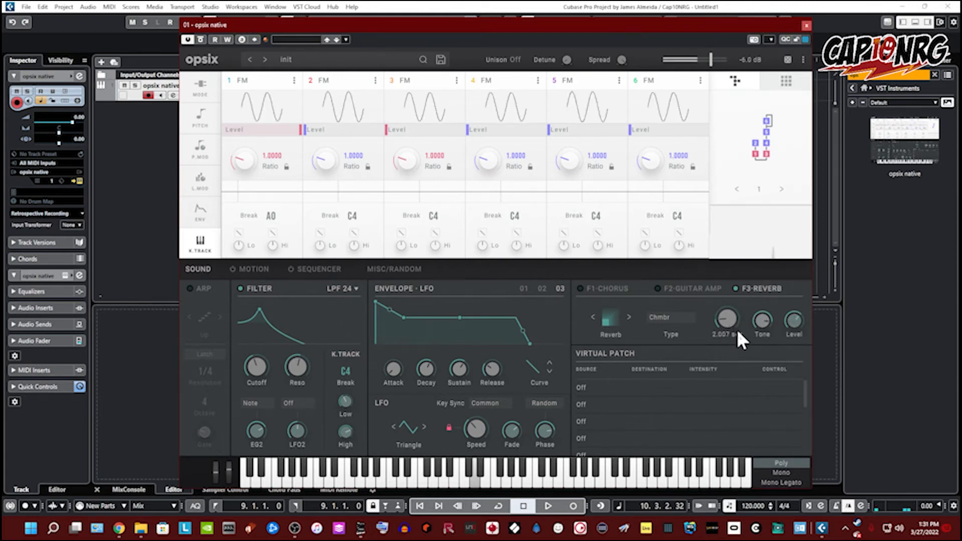
# Step: Set the first virtual patch source to LFO2
pyautogui.click(591, 382)
pyautogui.moveTo(605, 325)
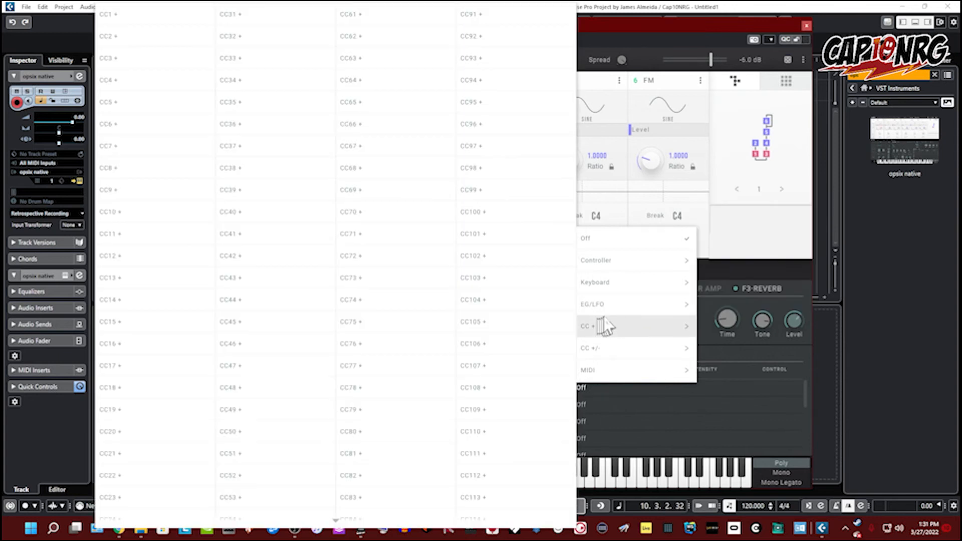
pyautogui.moveTo(610, 308)
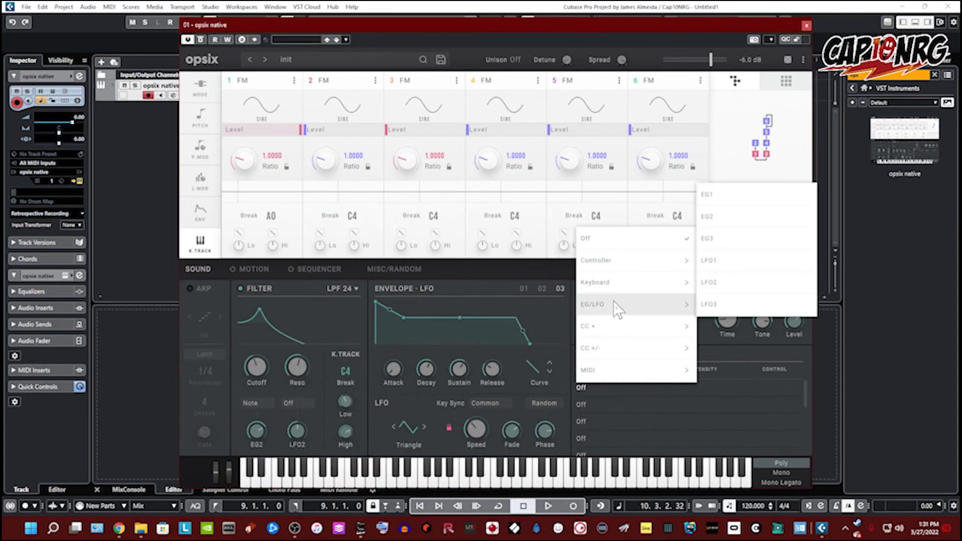
pyautogui.click(717, 286)
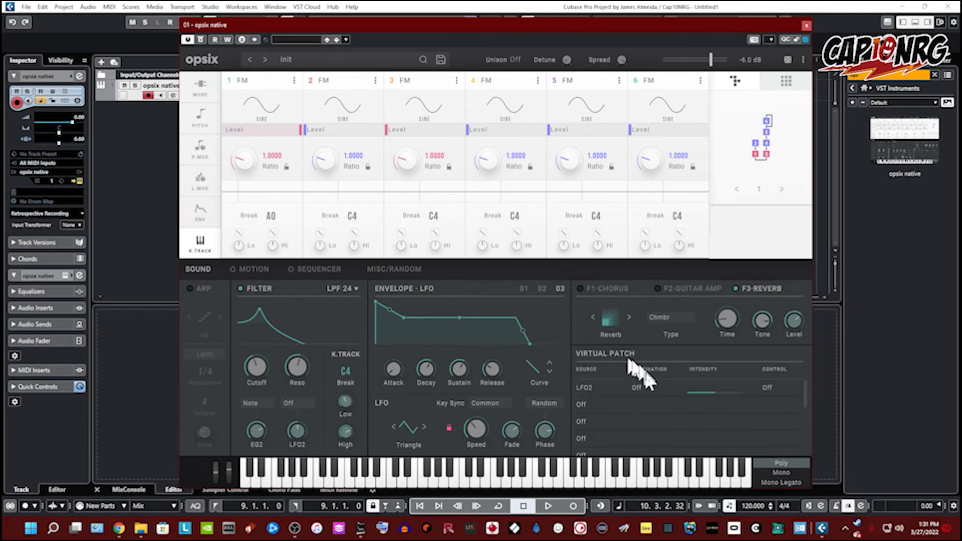
# Step: Set the first virtual patch destination to OP1 Transpose
pyautogui.click(643, 383)
pyautogui.moveTo(674, 416)
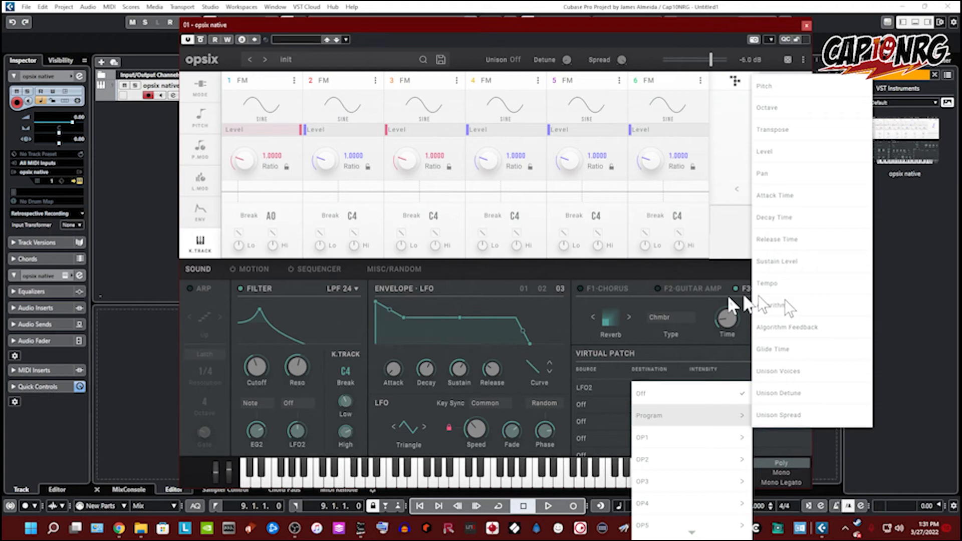
pyautogui.click(834, 180)
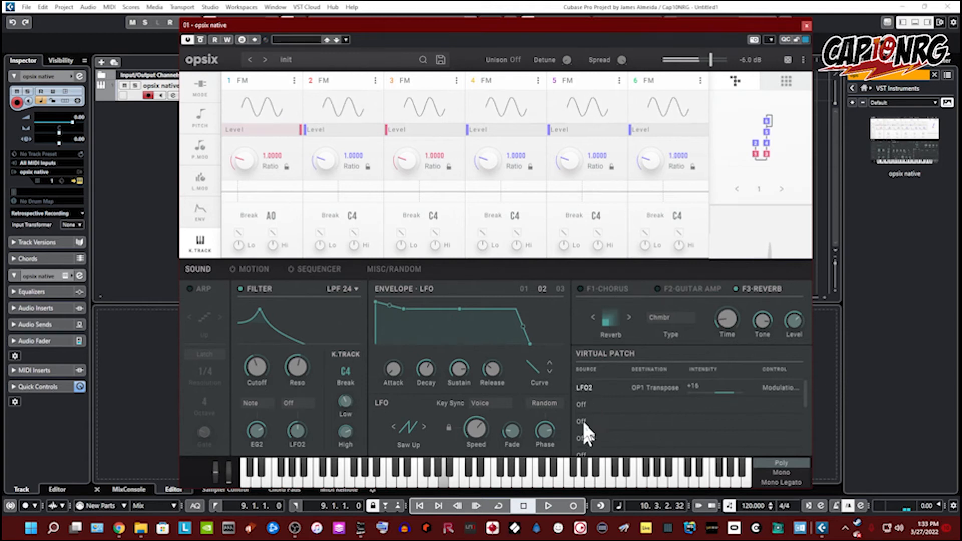
# Step: Change the virtual patch source to Modulation Wheel and set its control to LFO1
pyautogui.click(585, 390)
pyautogui.moveTo(623, 336)
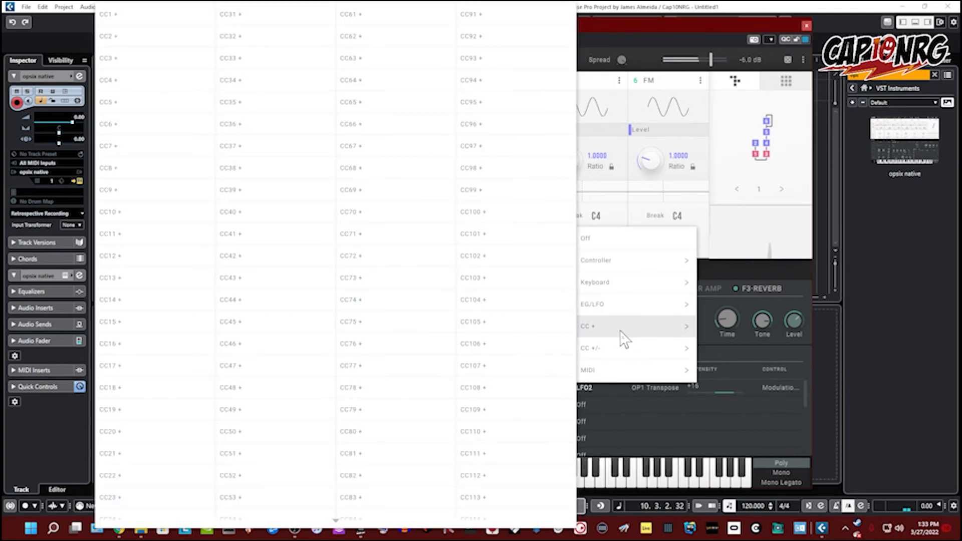
pyautogui.moveTo(634, 265)
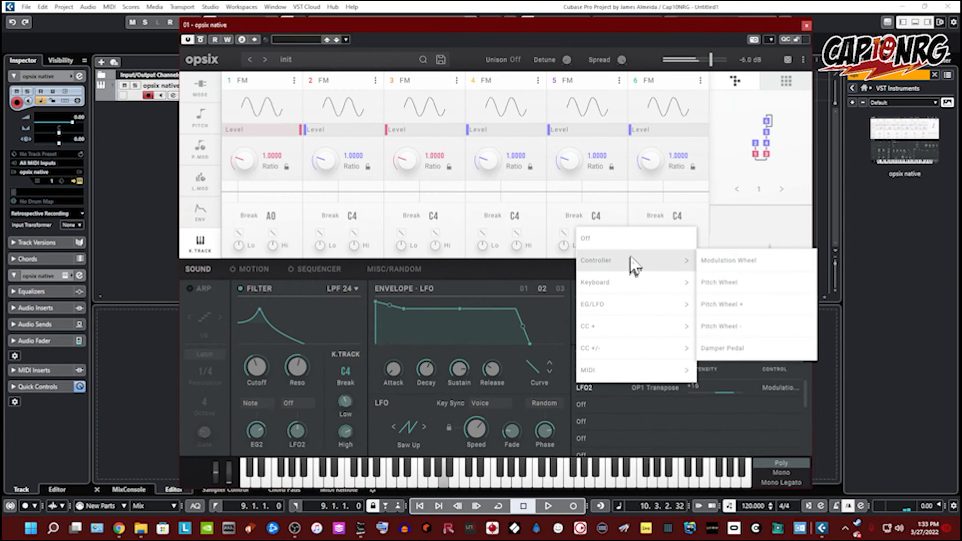
pyautogui.click(728, 260)
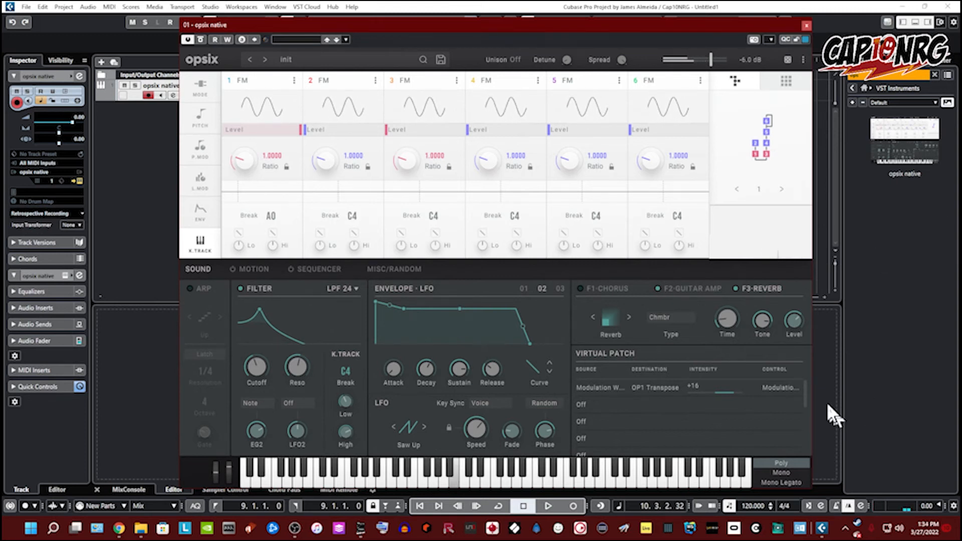
pyautogui.click(771, 386)
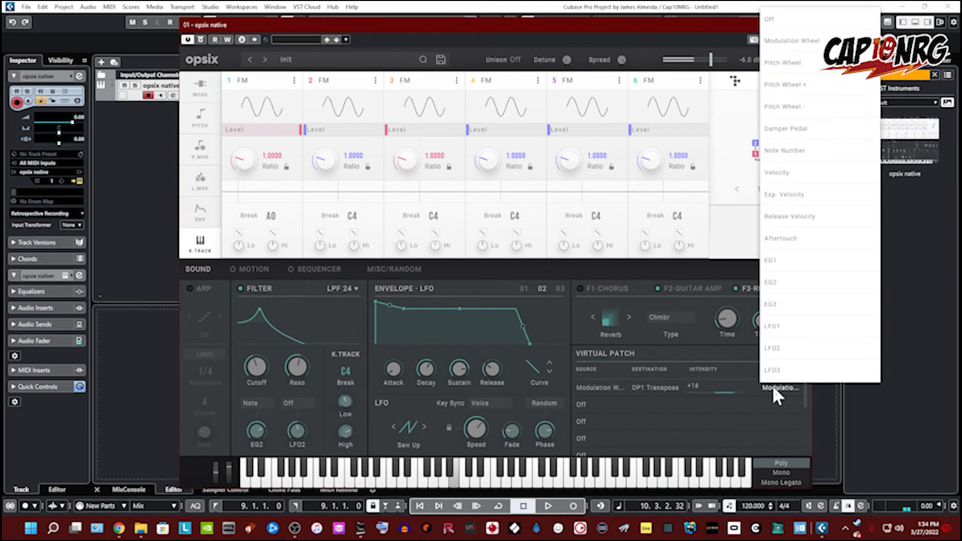
pyautogui.click(774, 326)
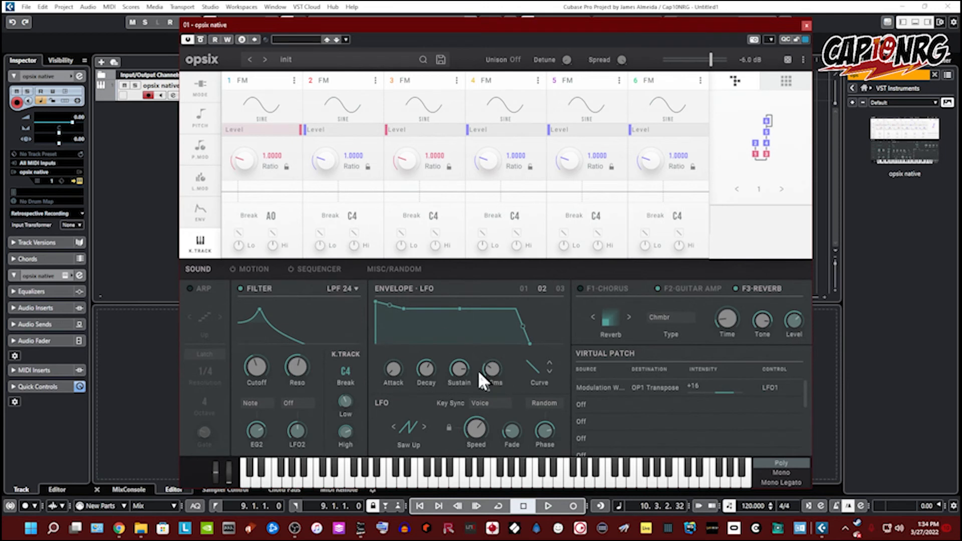
# Step: Open the Motion page and assign motion lane M1 to OP2 Level
pyautogui.click(259, 271)
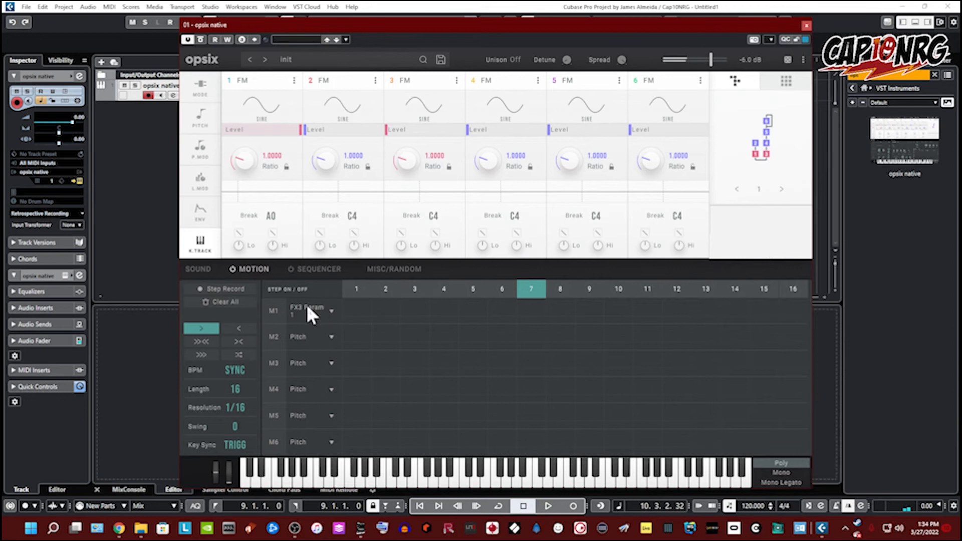
pyautogui.click(326, 310)
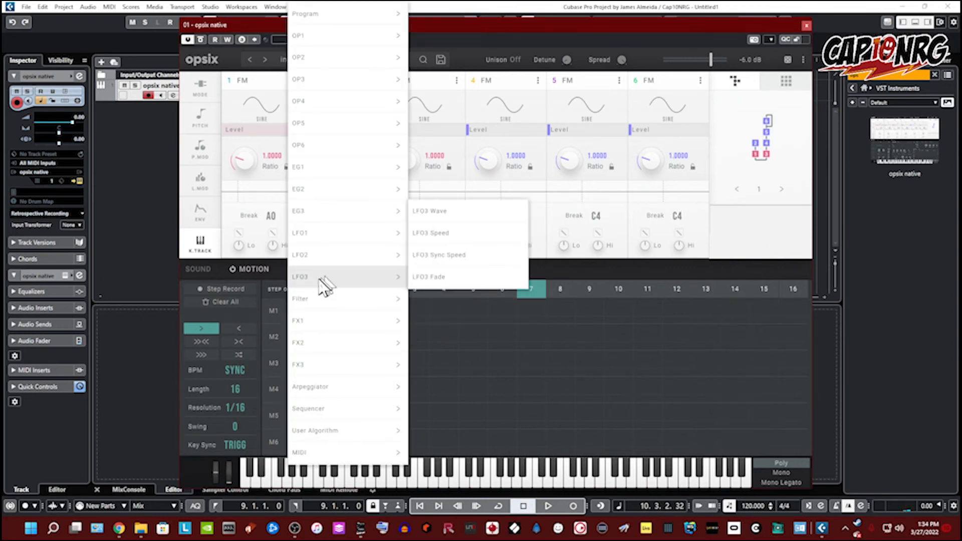
pyautogui.moveTo(321, 146)
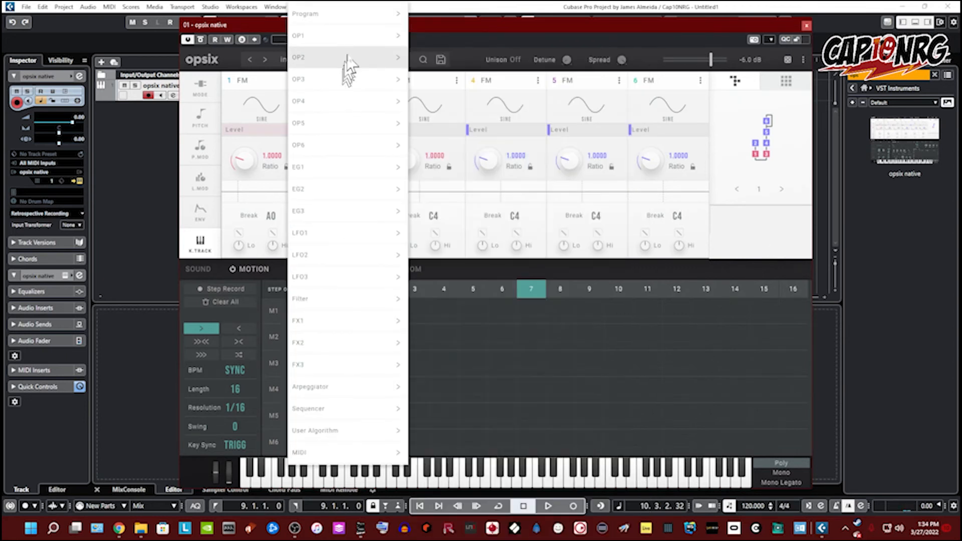
pyautogui.moveTo(346, 41)
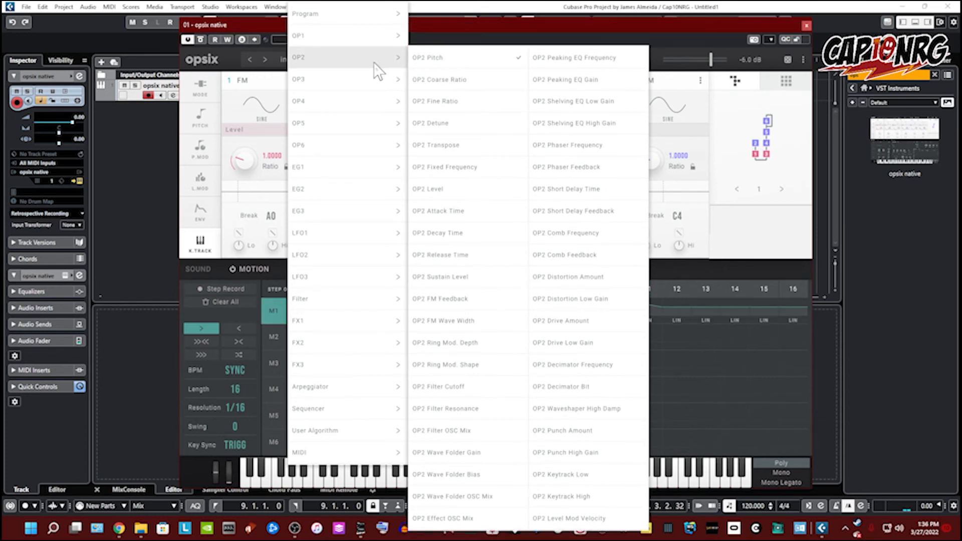
pyautogui.click(470, 197)
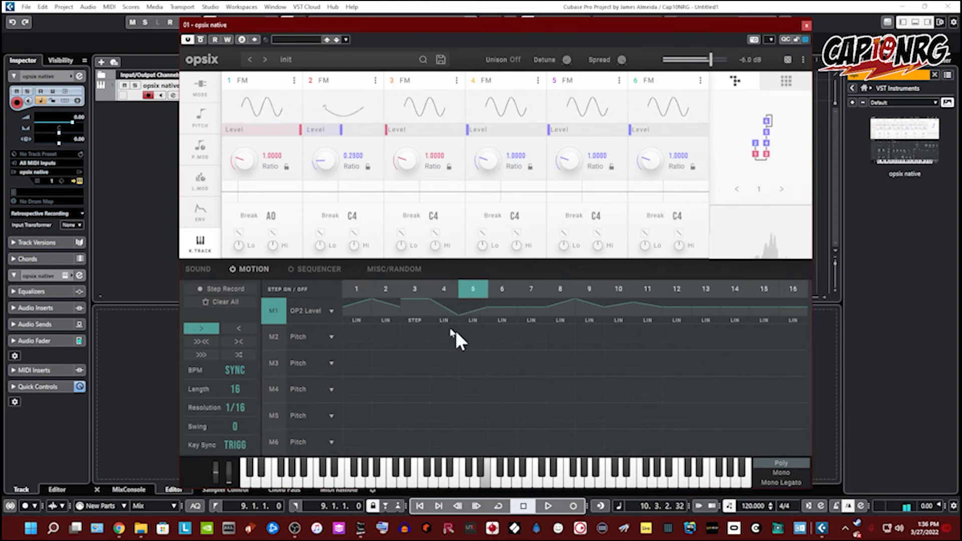
# Step: Set step 4's curve to LOG and raise the value of step 13 on the OP2 Level lane
pyautogui.click(440, 320)
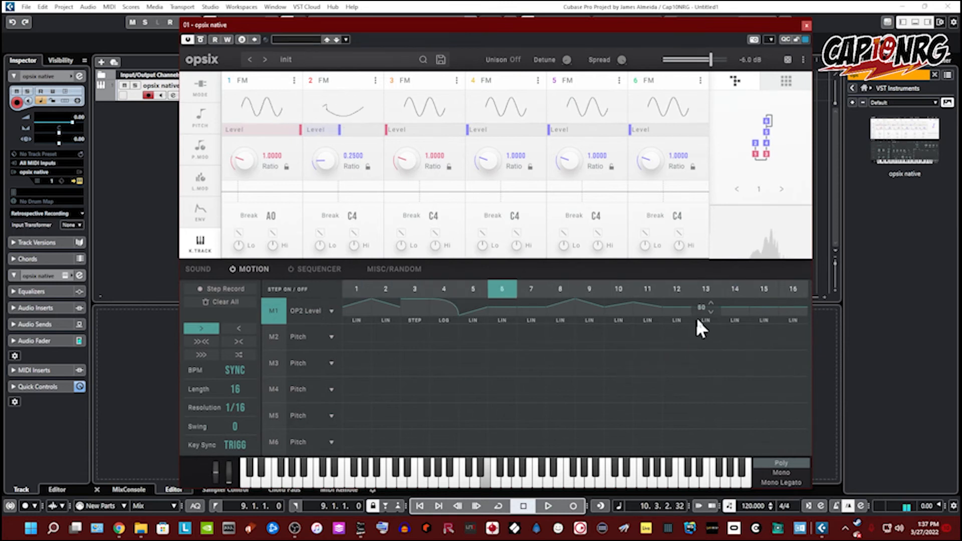
pyautogui.moveTo(710, 303); pyautogui.dragTo(709, 282)
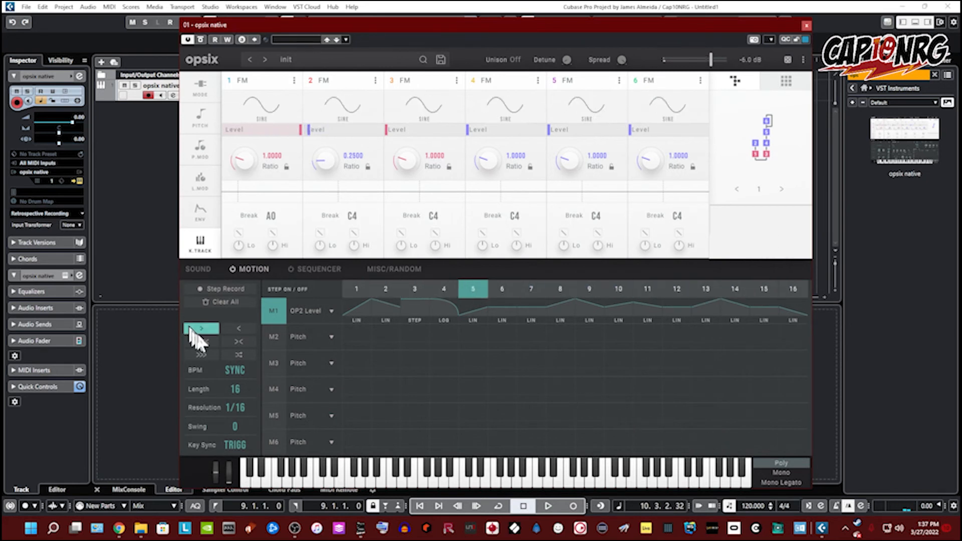
# Step: Cycle through the motion playback directions, ending back on forward
pyautogui.click(241, 327)
pyautogui.click(193, 340)
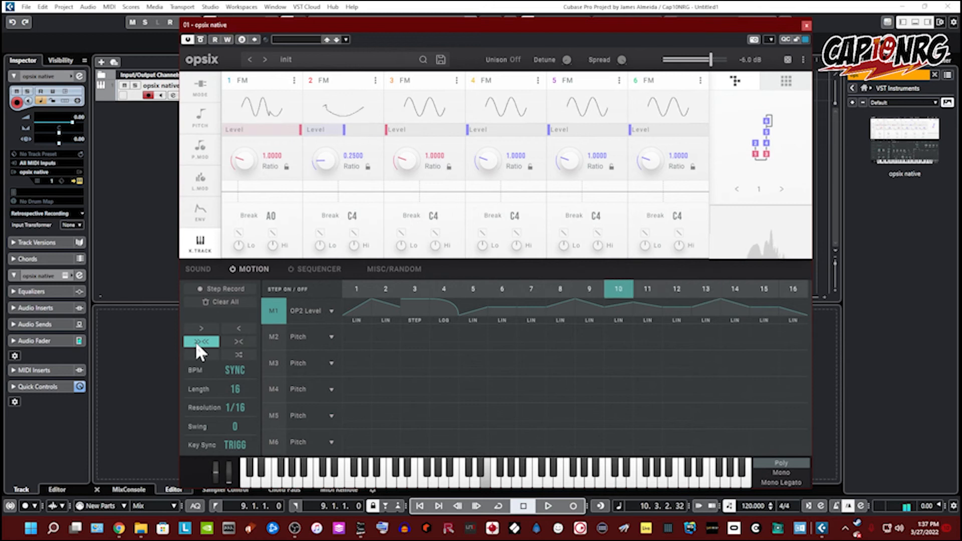
pyautogui.click(231, 343)
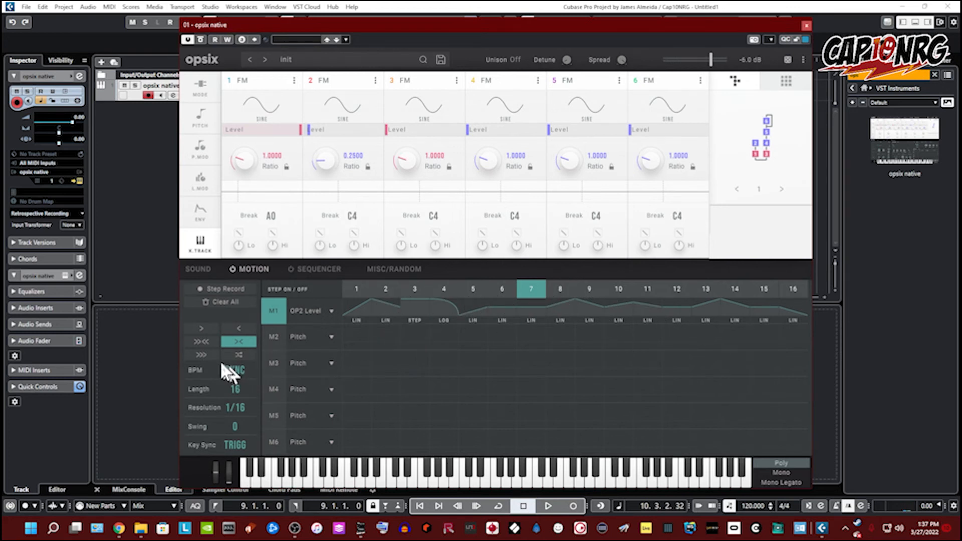
pyautogui.click(209, 351)
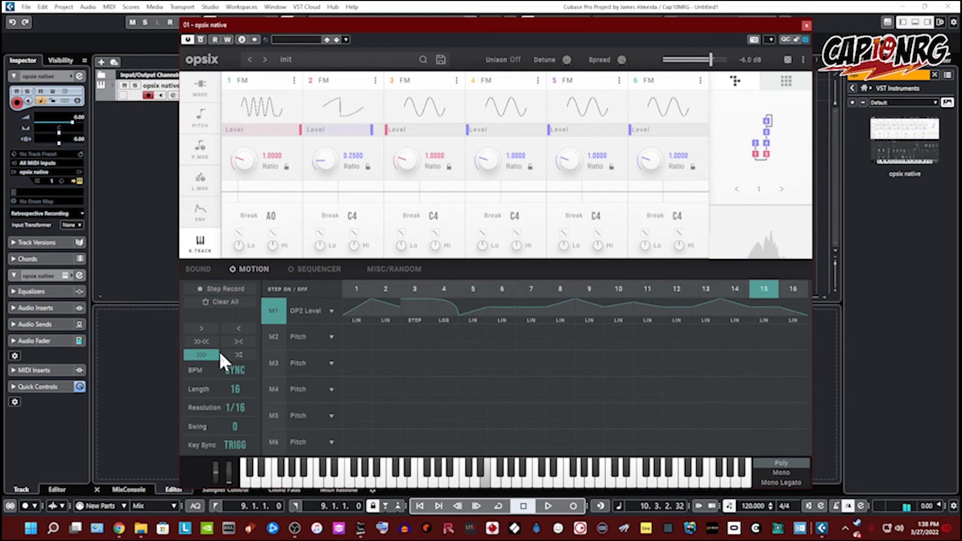
pyautogui.click(238, 355)
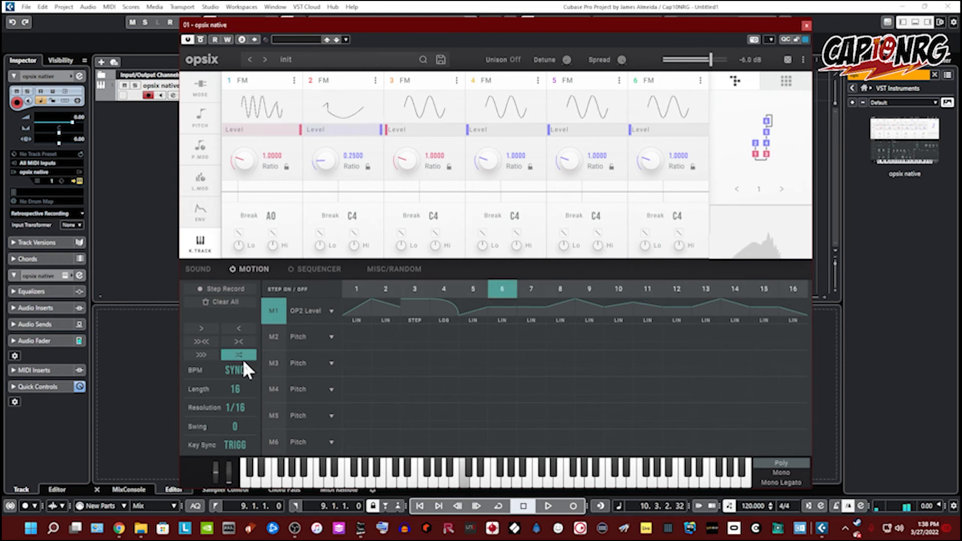
pyautogui.click(214, 326)
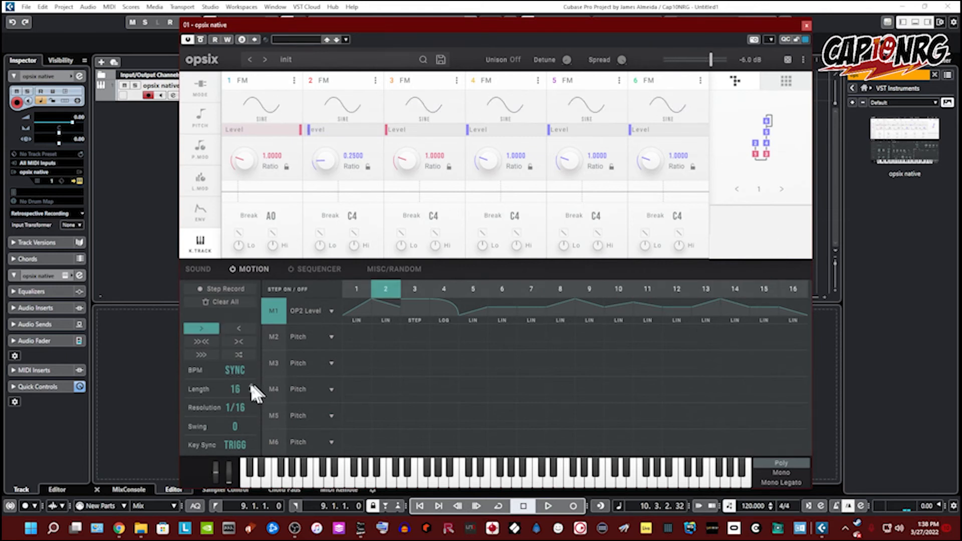
# Step: Set the motion length to 4 steps and step the resolution up through 1/8, 1/2 and 4/1
pyautogui.scroll(-8, 251, 391)
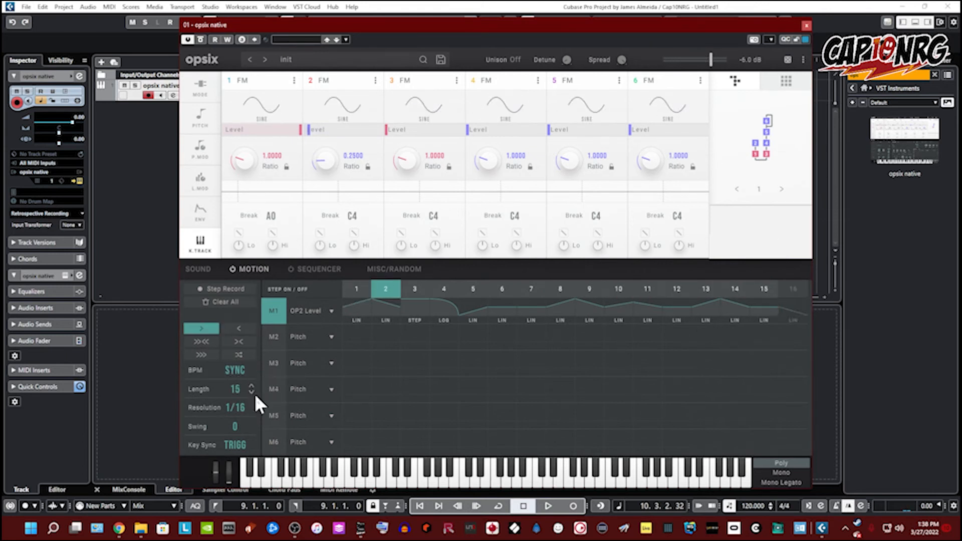
pyautogui.scroll(-4, 251, 392)
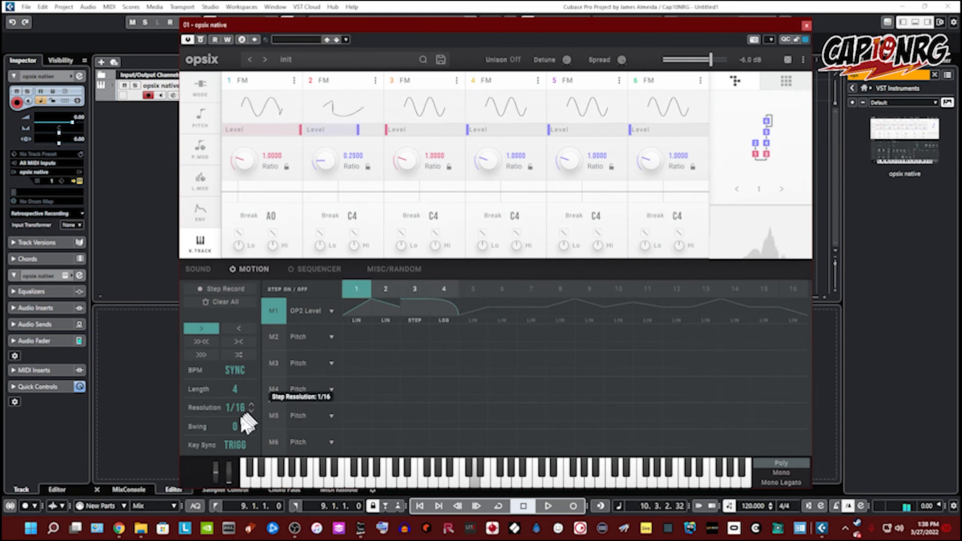
pyautogui.click(252, 401)
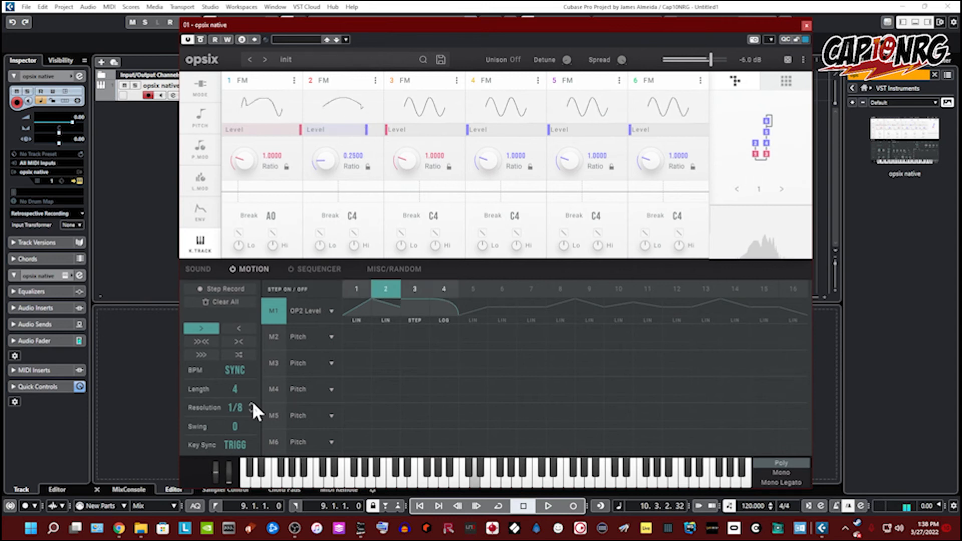
pyautogui.click(251, 400)
pyautogui.click(251, 407)
pyautogui.click(251, 407)
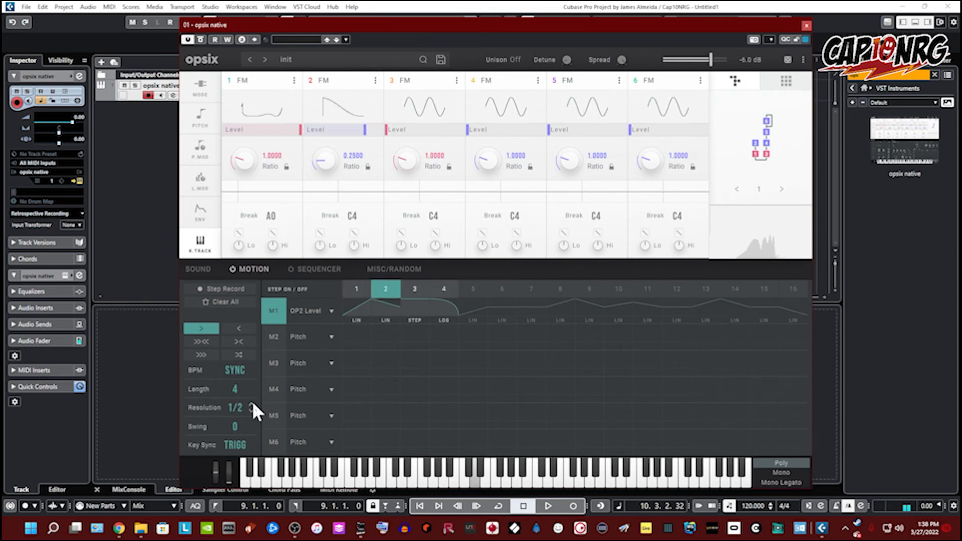
pyautogui.click(251, 407)
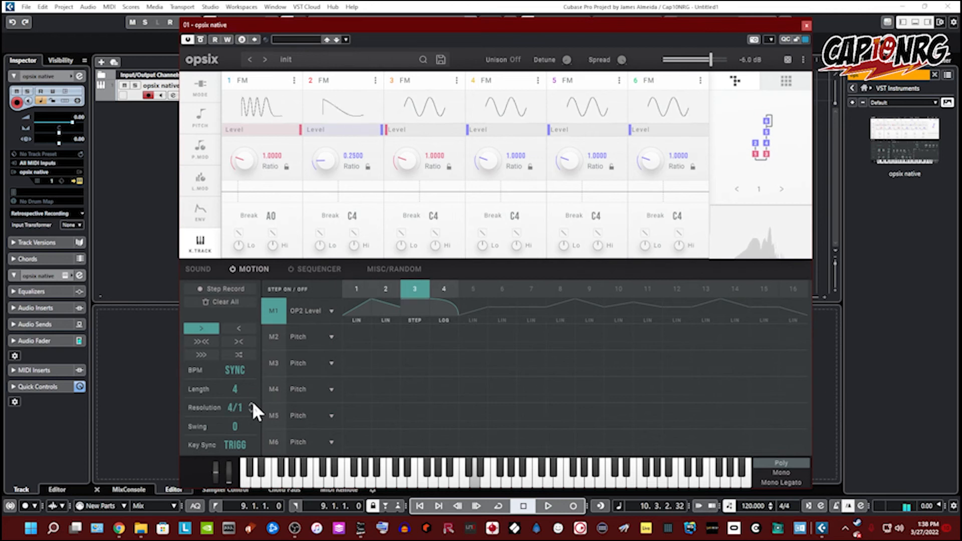
pyautogui.click(252, 406)
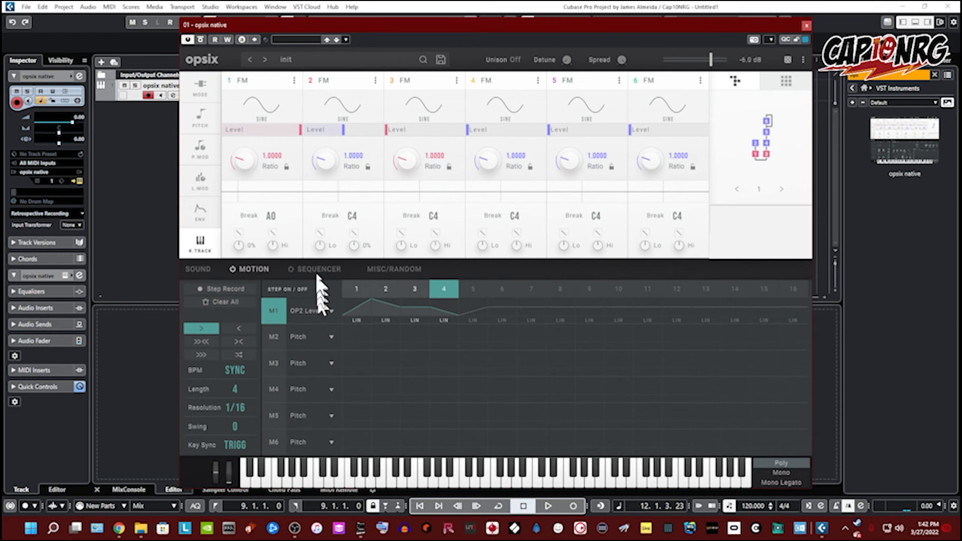
# Step: Open the Sequencer page and raise the Note 1 pitches of steps 2 to 4, one to E6
pyautogui.click(299, 269)
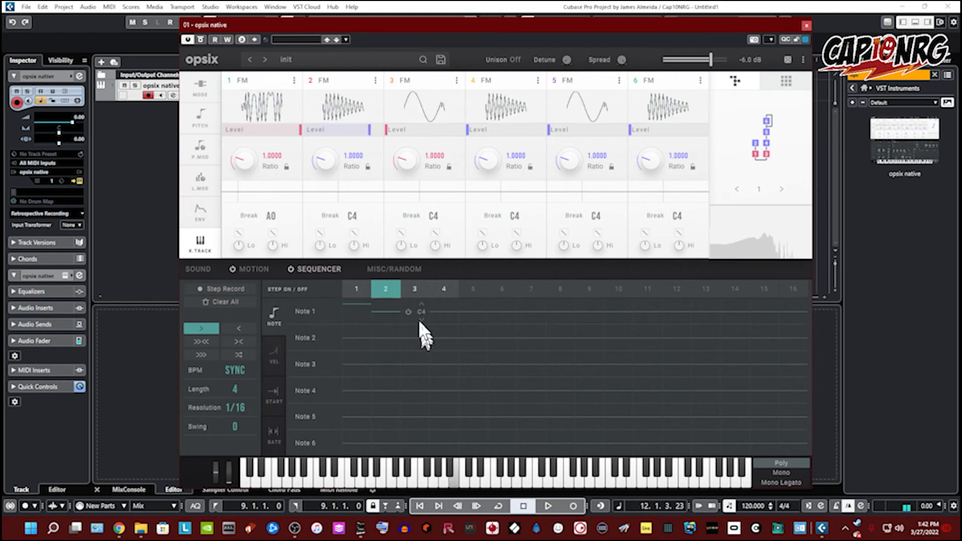
pyautogui.moveTo(418, 329); pyautogui.dragTo(417, 341)
pyautogui.moveTo(451, 309); pyautogui.dragTo(446, 288)
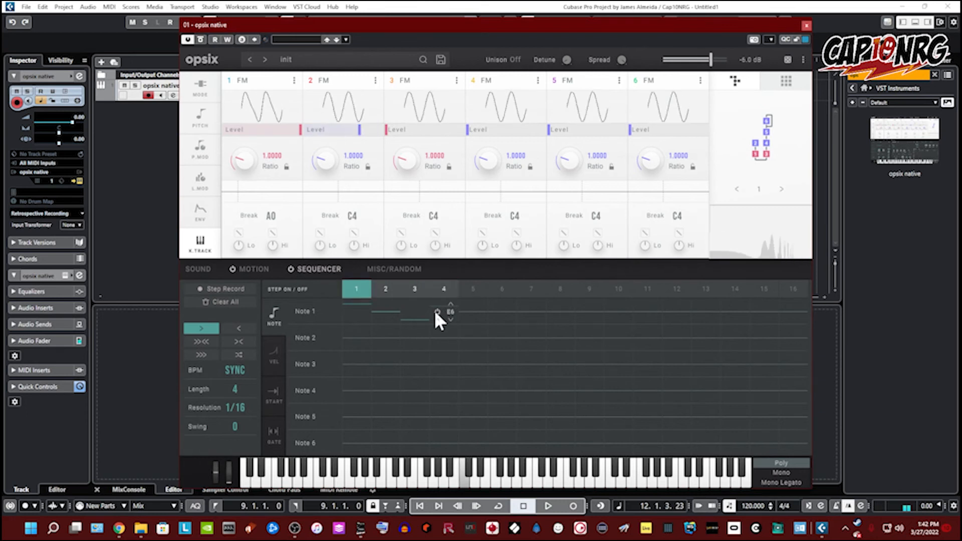
pyautogui.moveTo(427, 315); pyautogui.dragTo(418, 263)
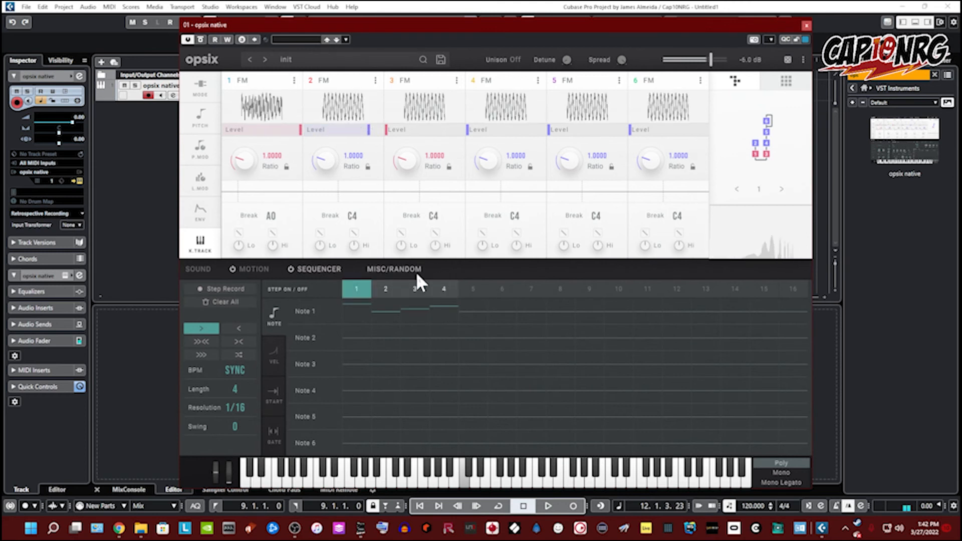
# Step: Switch the sequencer lanes to the Start and Gate views
pyautogui.click(272, 357)
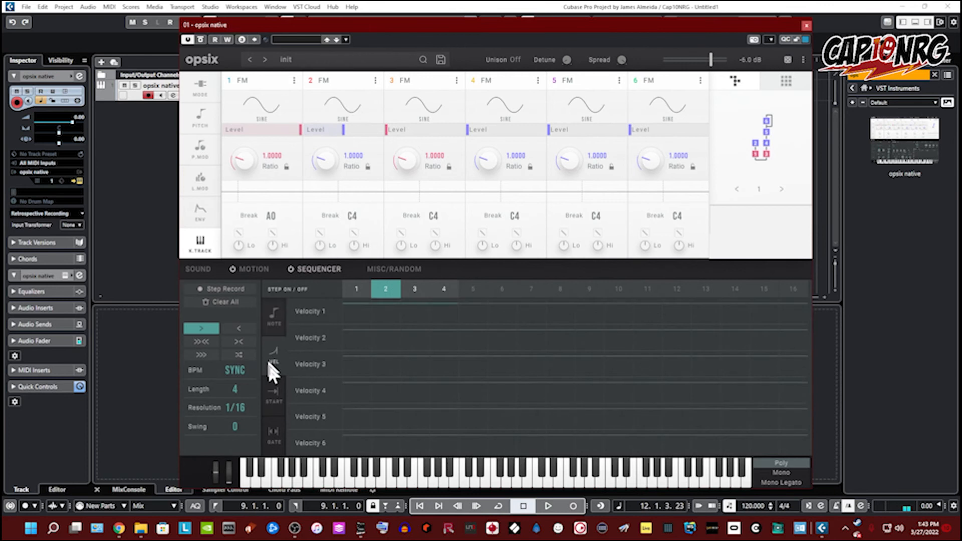
pyautogui.click(272, 434)
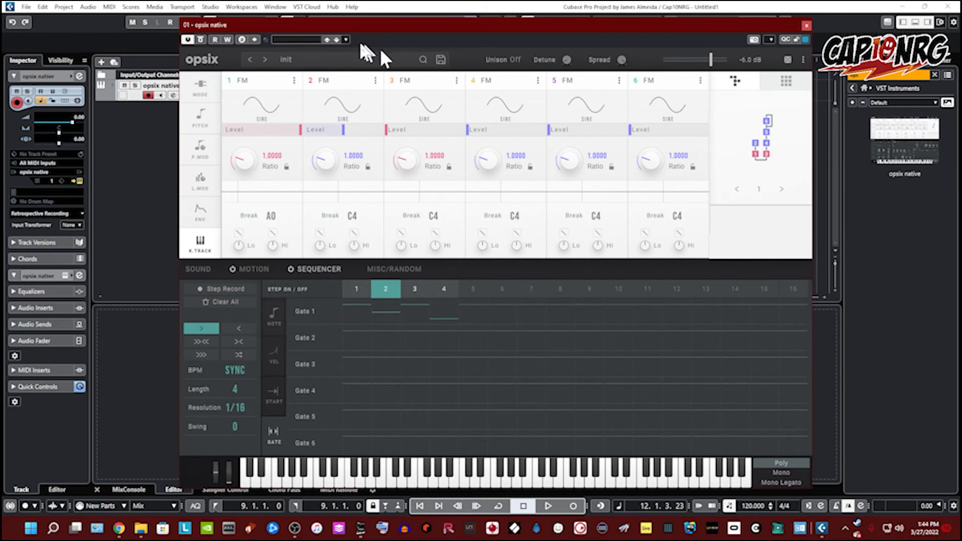
# Step: Open the preset browser and scroll through its bank categories
pyautogui.click(343, 62)
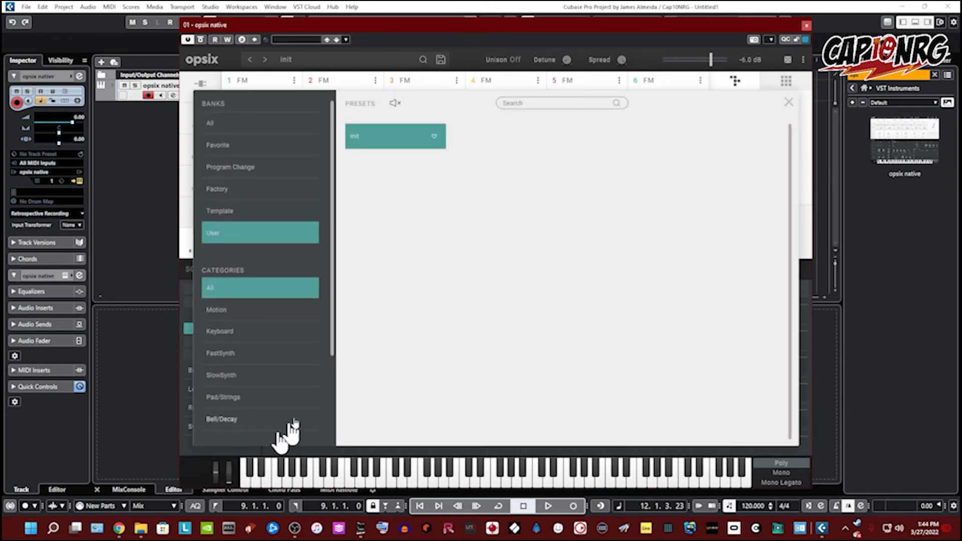
pyautogui.scroll(-3, 265, 338)
pyautogui.scroll(3, 273, 268)
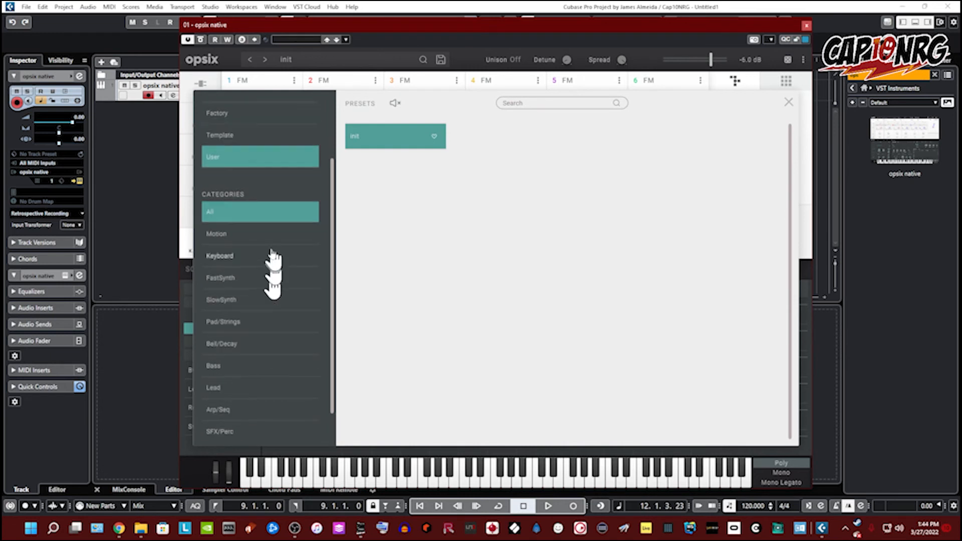
# Step: Filter the preset browser to the All bank and Motion category, then load the 113 DETROITrill preset
pyautogui.scroll(1, 270, 246)
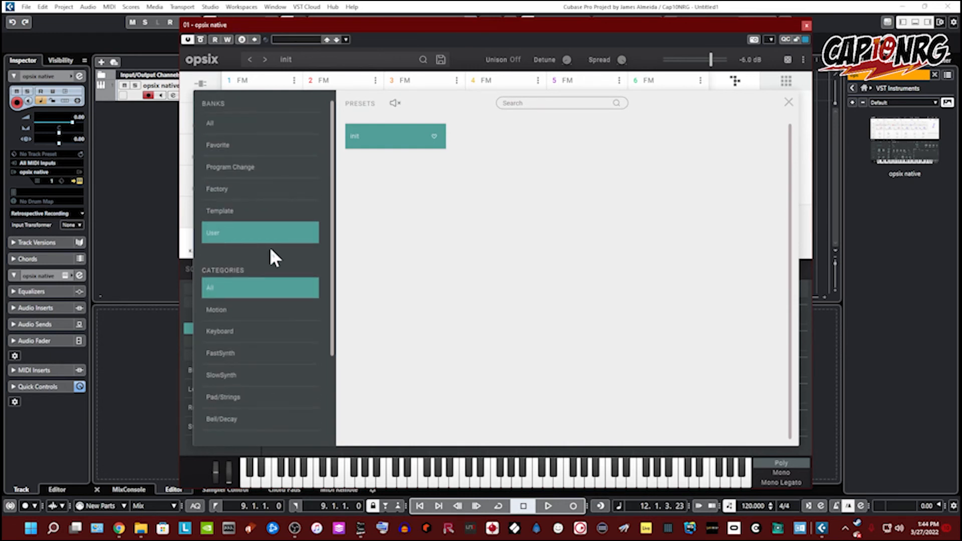
pyautogui.click(234, 123)
pyautogui.scroll(-3, 286, 253)
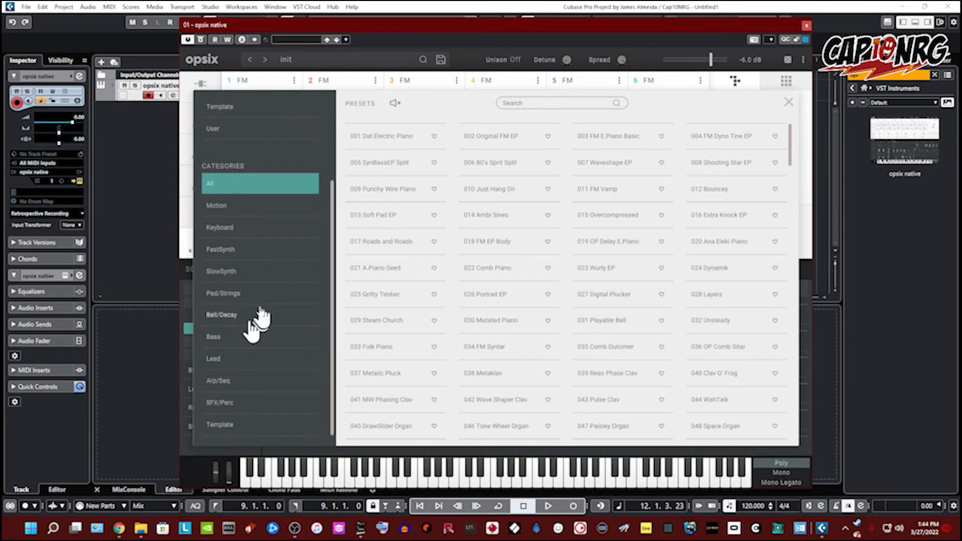
pyautogui.click(252, 208)
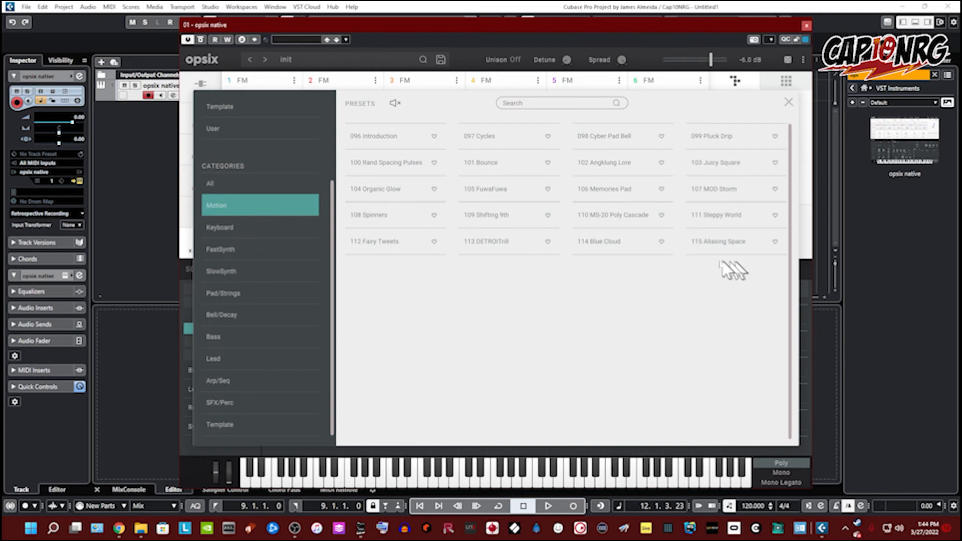
pyautogui.click(488, 251)
pyautogui.doubleClick(489, 246)
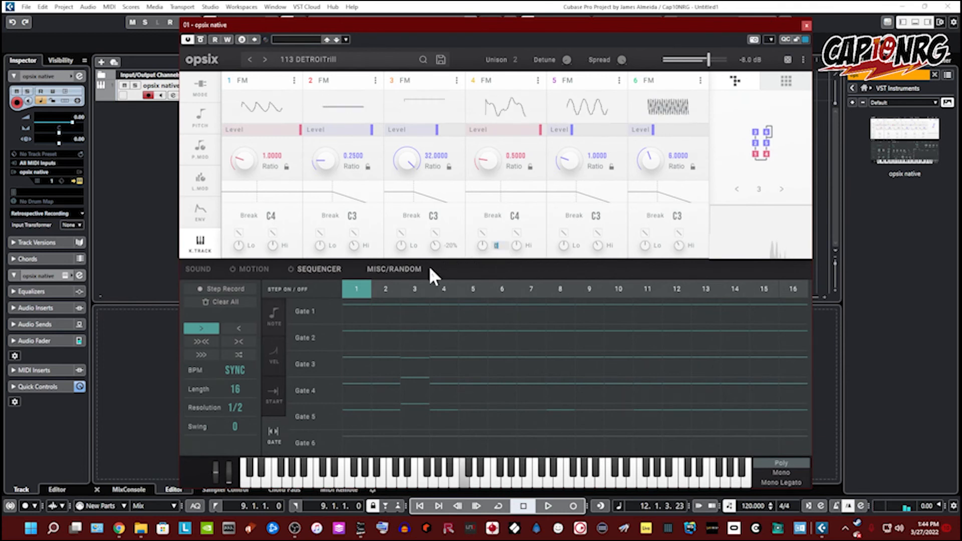
# Step: Reopen the preset browser and audition 108 Spinners, 110 MS-20 Poly Cascade and 099 Pluck Drip
pyautogui.click(303, 60)
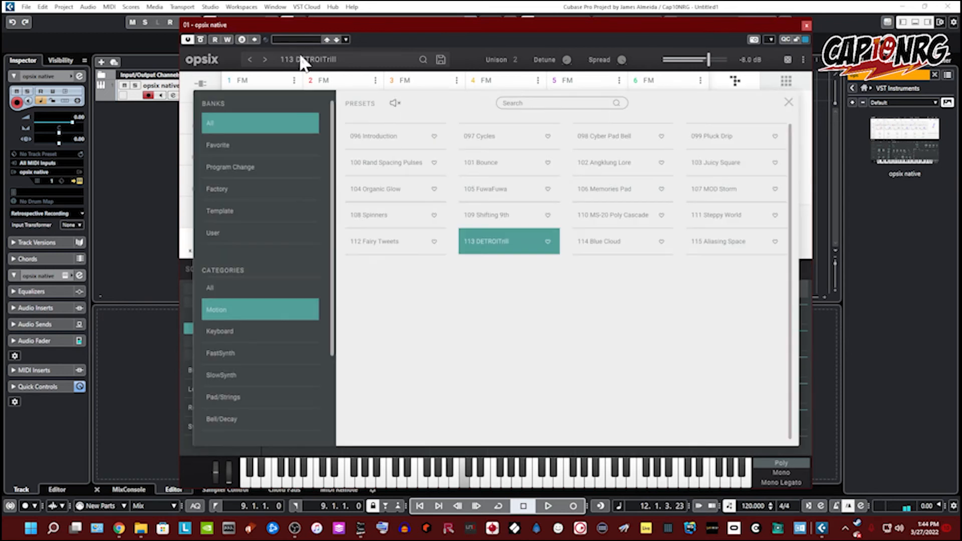
pyautogui.click(416, 220)
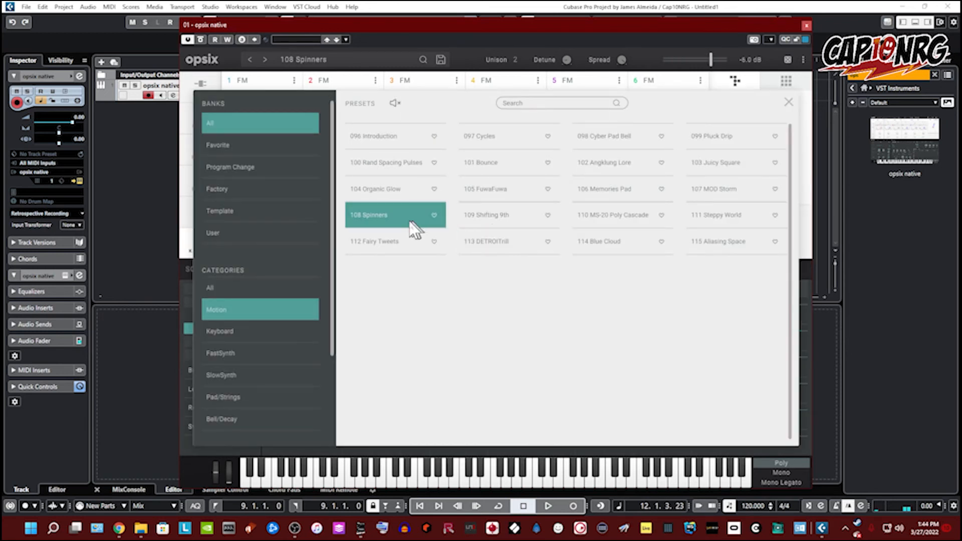
pyautogui.click(595, 225)
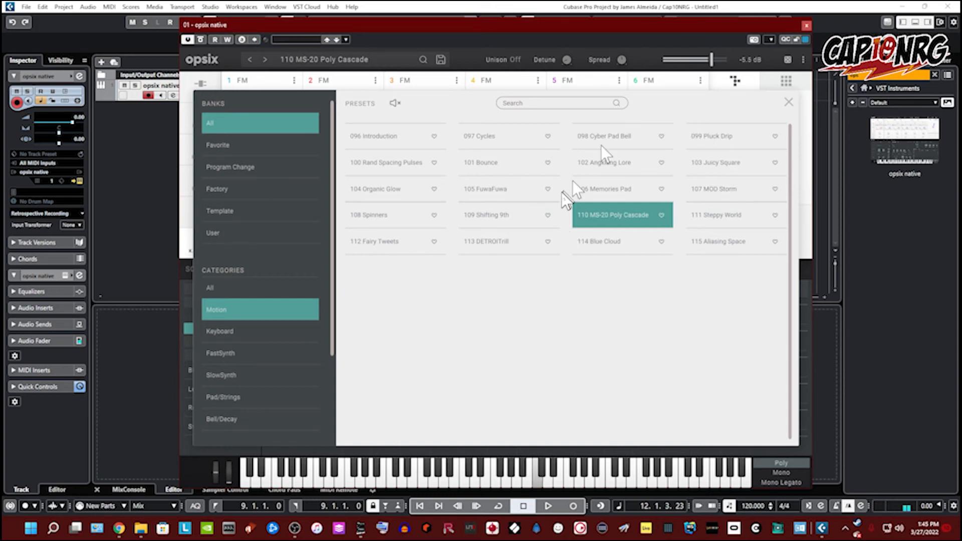
pyautogui.click(713, 137)
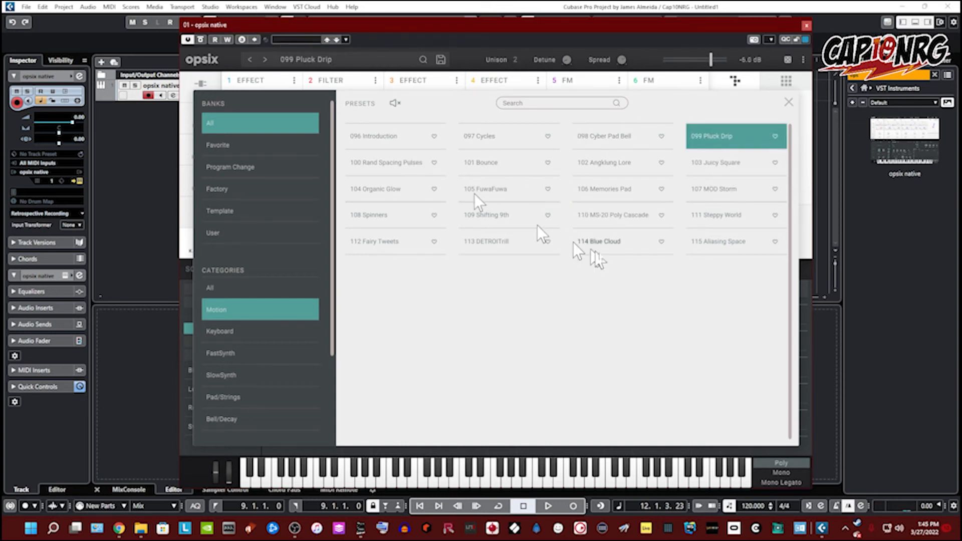
# Step: Load the 096 Introduction preset and close the preset browser
pyautogui.click(371, 136)
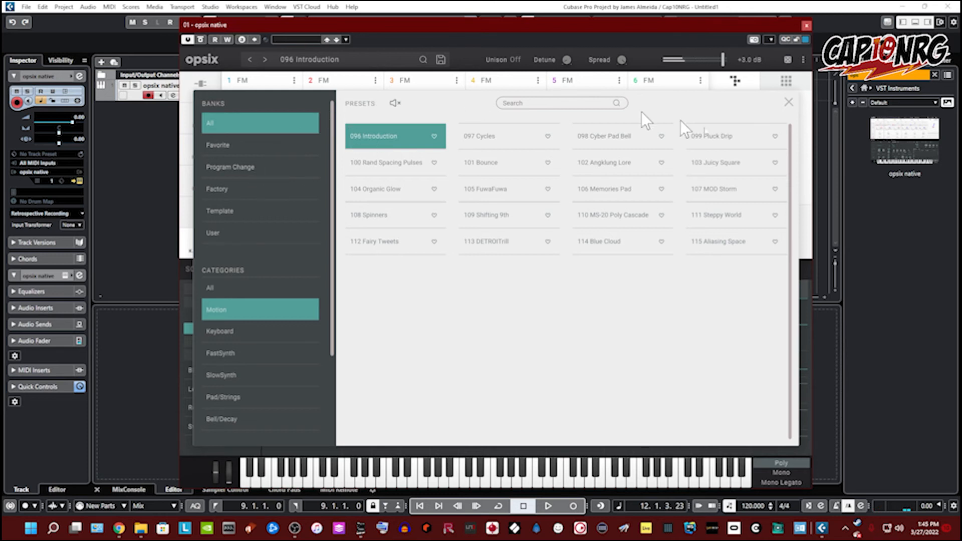
pyautogui.click(789, 102)
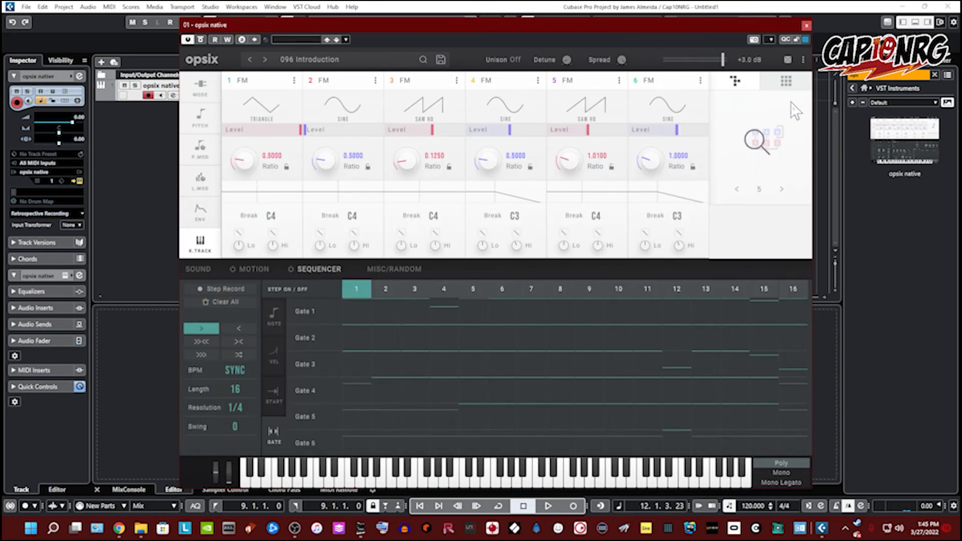
# Step: Open the Misc/Random page, raise the Octave to +2 octaves and turn the Transpose knob down
pyautogui.click(375, 268)
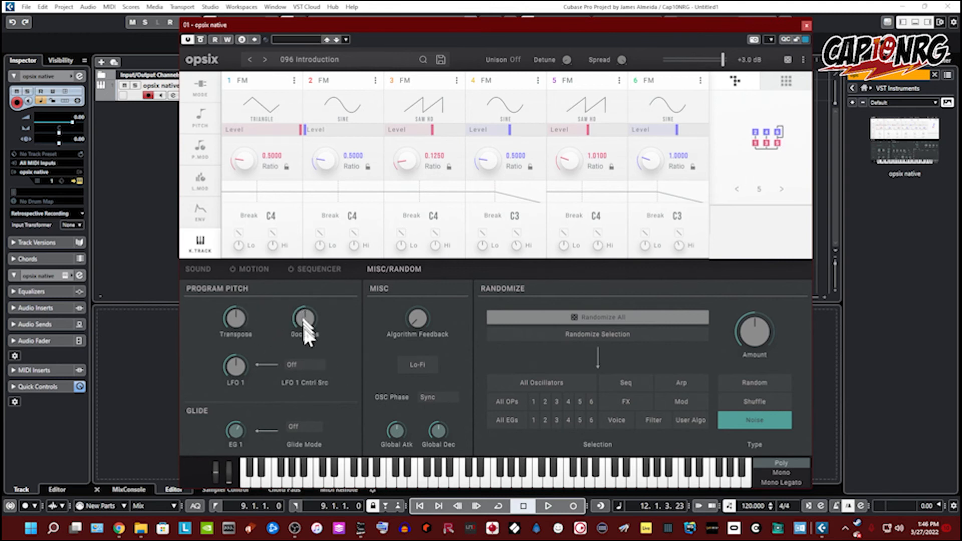
pyautogui.moveTo(301, 315); pyautogui.dragTo(304, 258)
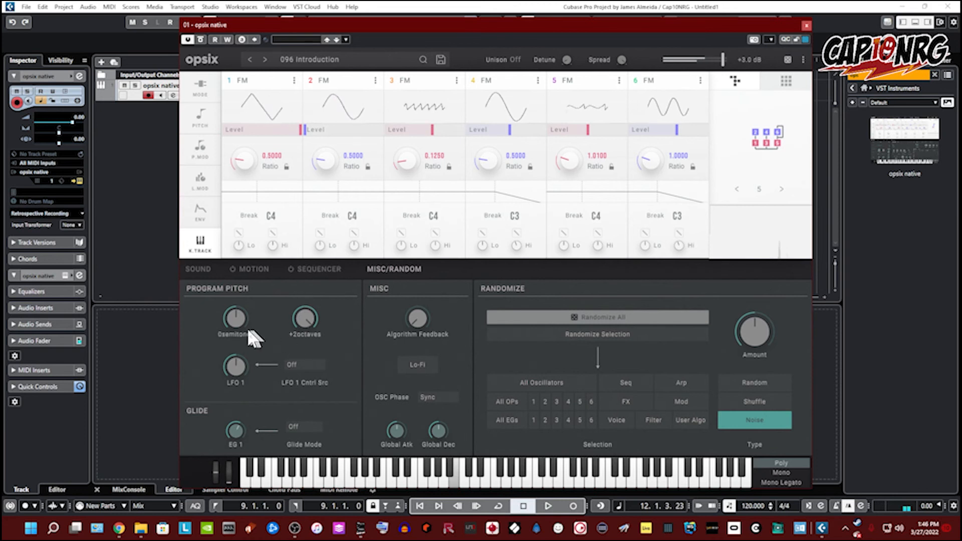
pyautogui.moveTo(239, 320); pyautogui.dragTo(249, 347)
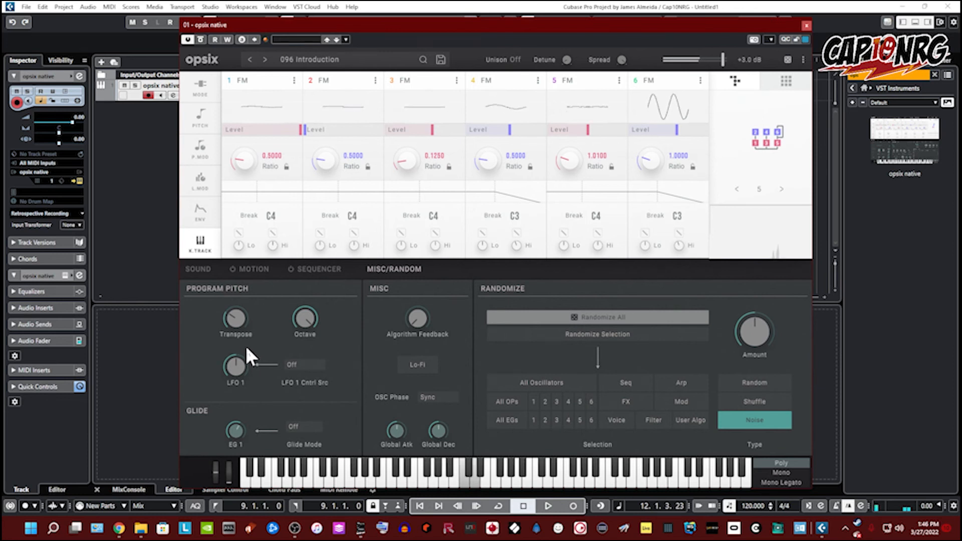
# Step: Set the LFO 1 control source to Modulation Wheel
pyautogui.moveTo(243, 354)
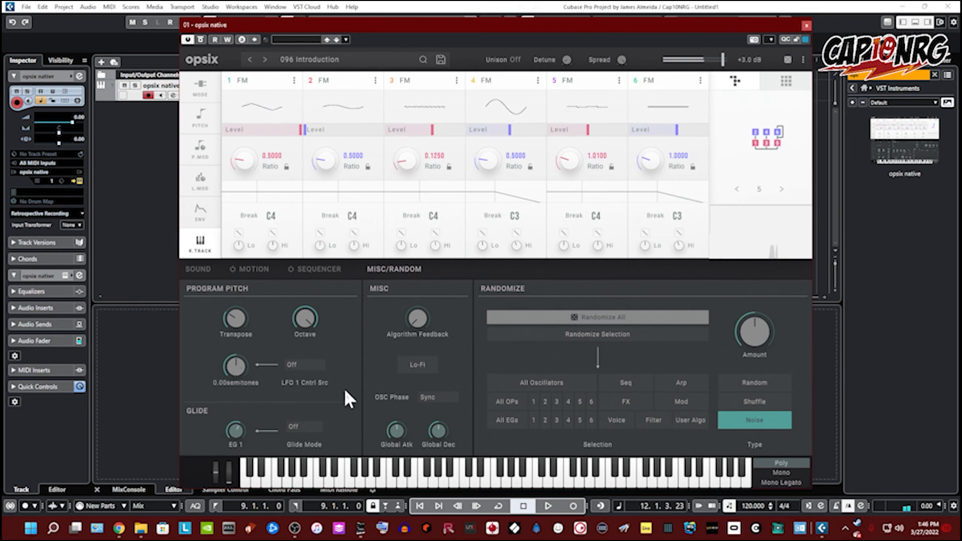
pyautogui.click(298, 363)
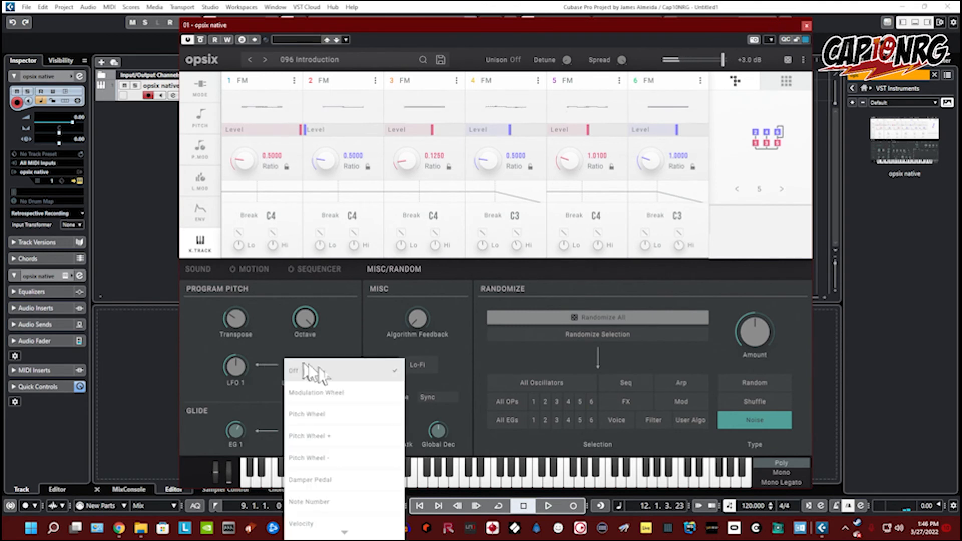
pyautogui.click(358, 395)
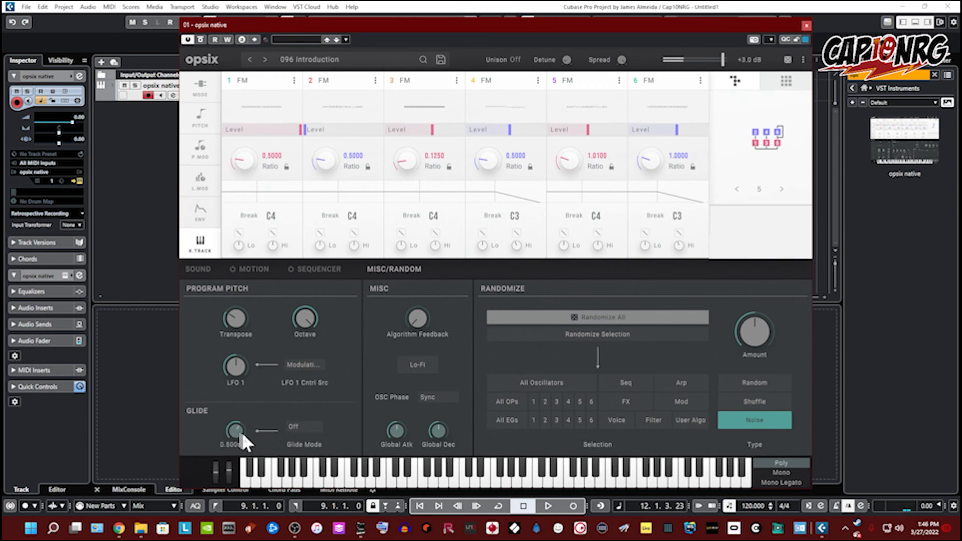
# Step: Try setting the Glide Mode to Legato and switch it back to Off
pyautogui.click(299, 426)
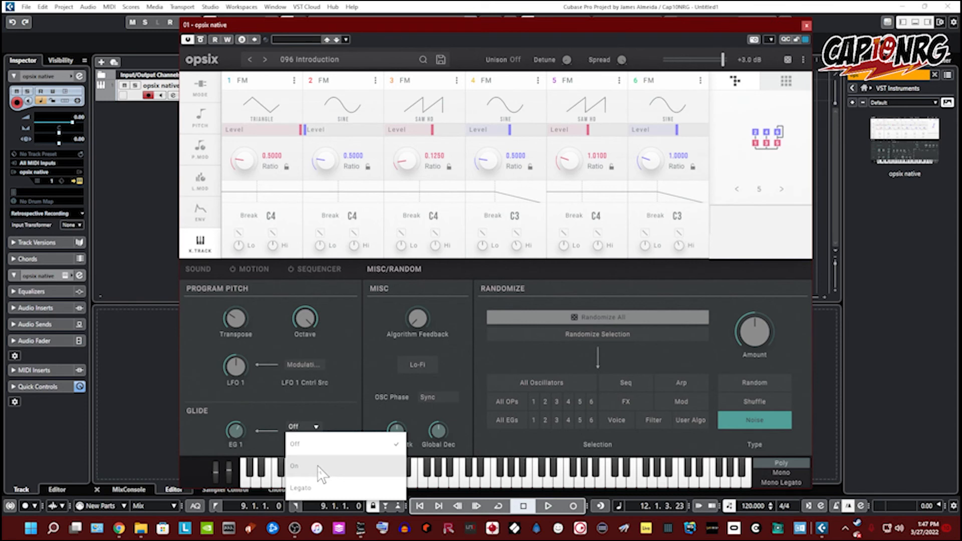
pyautogui.click(335, 486)
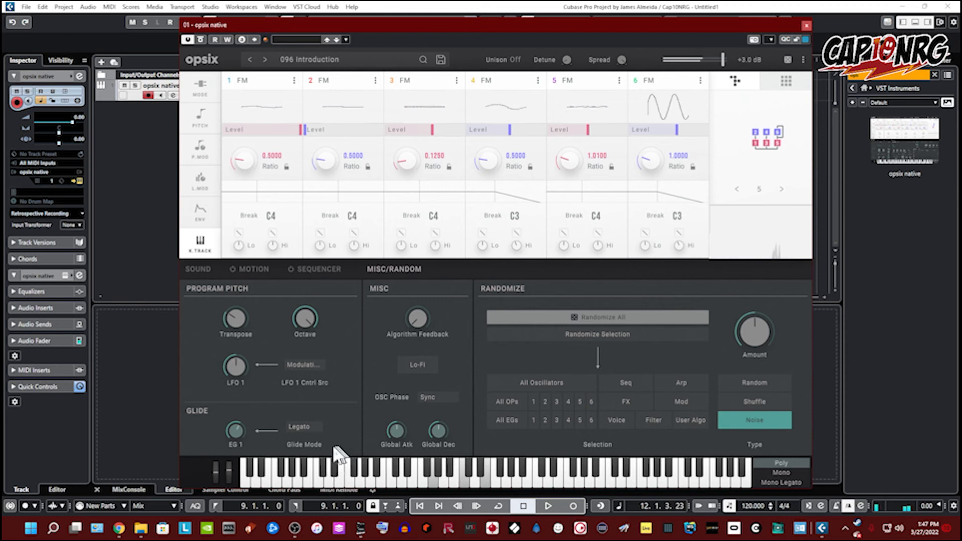
pyautogui.click(300, 426)
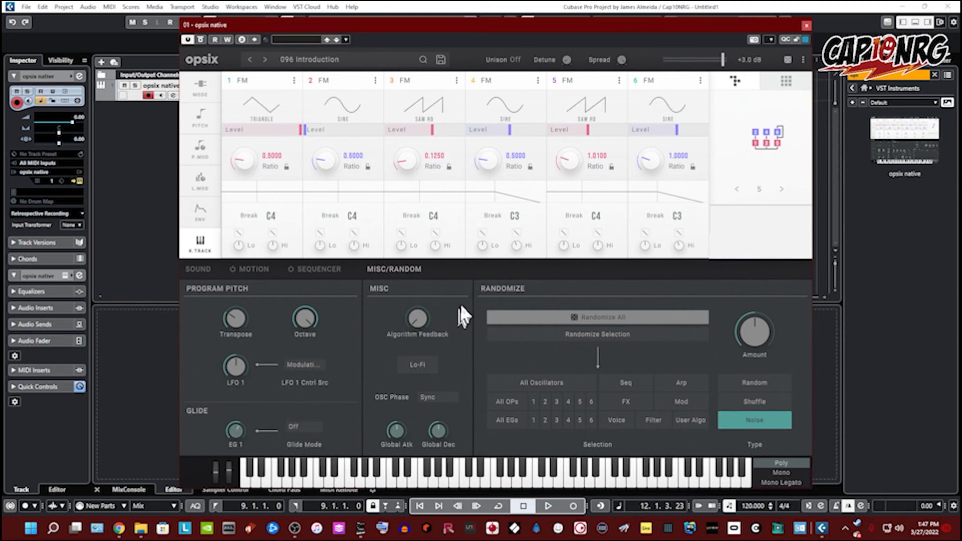
# Step: Turn on Lo-Fi and raise the Algorithm Feedback
pyautogui.click(433, 369)
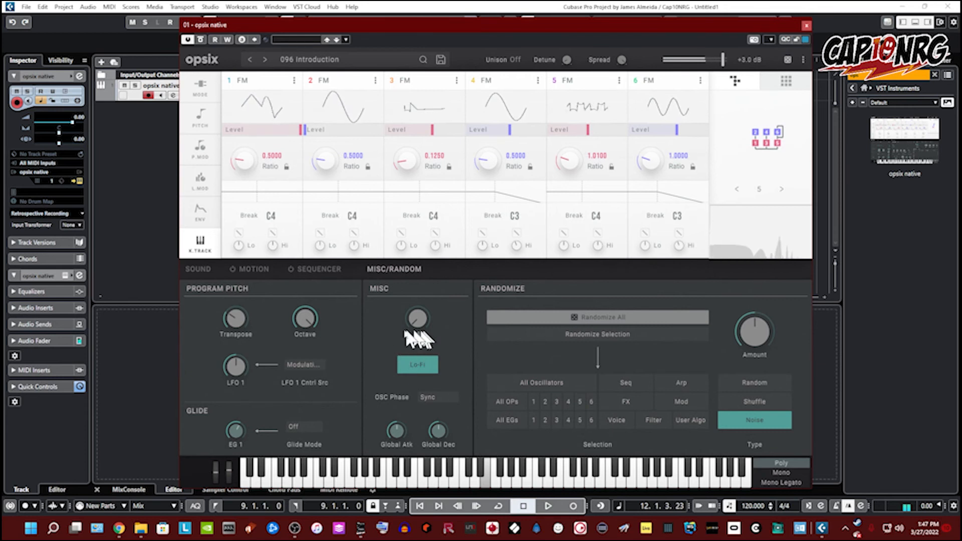
pyautogui.moveTo(413, 325); pyautogui.dragTo(414, 315)
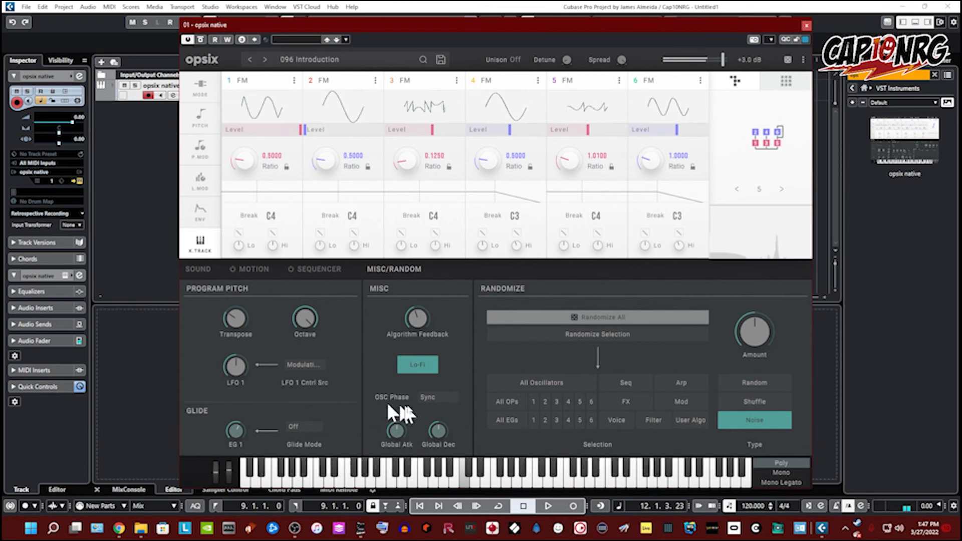
# Step: Set the oscillator phase mode to Free
pyautogui.click(446, 398)
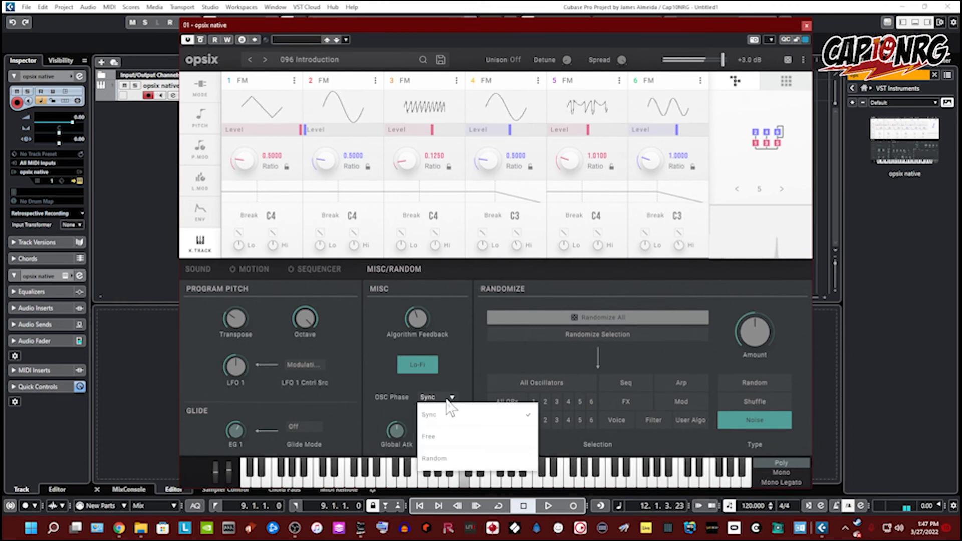
pyautogui.click(444, 434)
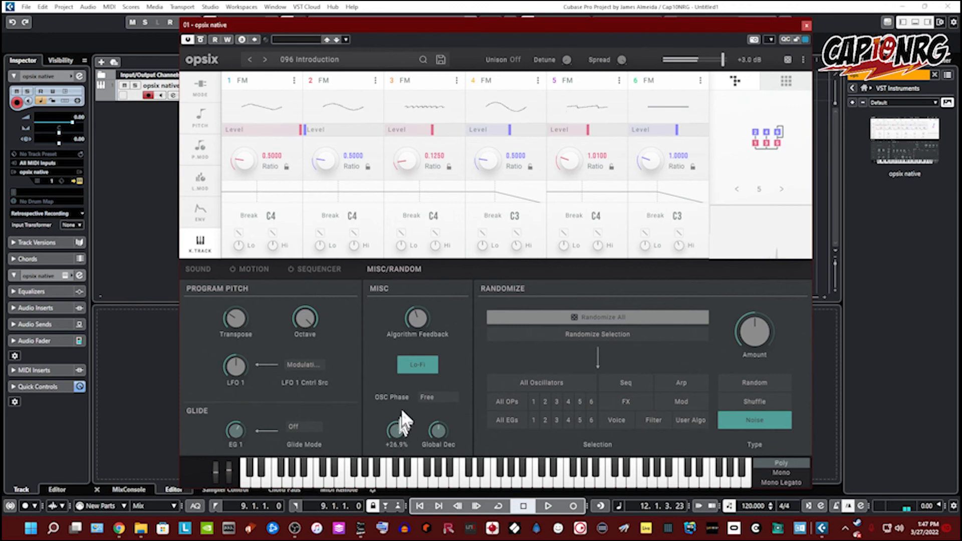
# Step: Lower the Global Attack to about -37.8% and turn down the Global Decay
pyautogui.moveTo(400, 410); pyautogui.dragTo(397, 453)
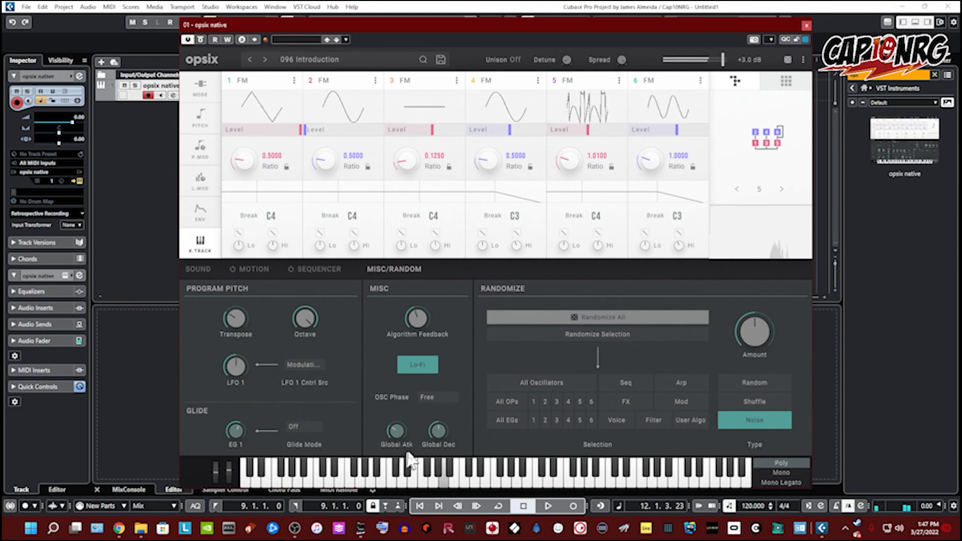
pyautogui.moveTo(445, 427)
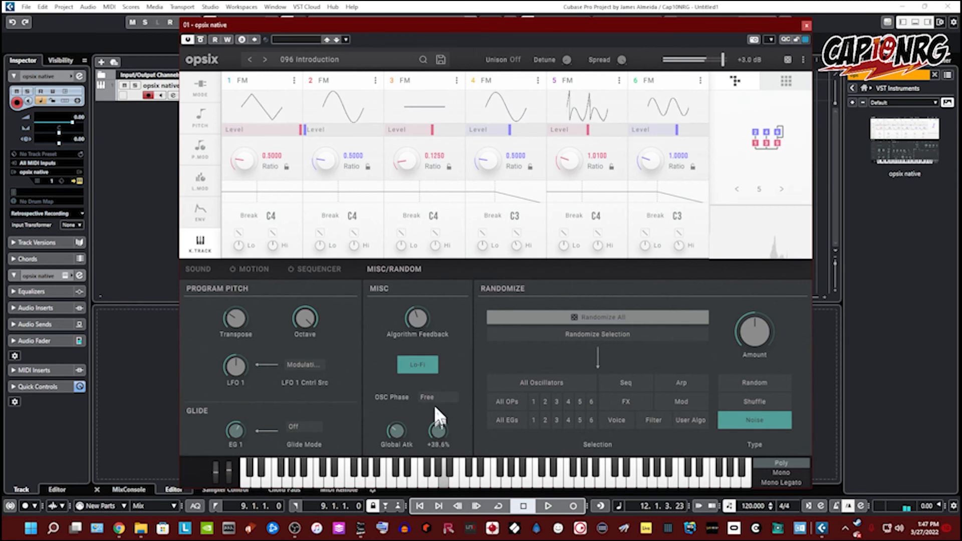
pyautogui.moveTo(397, 437)
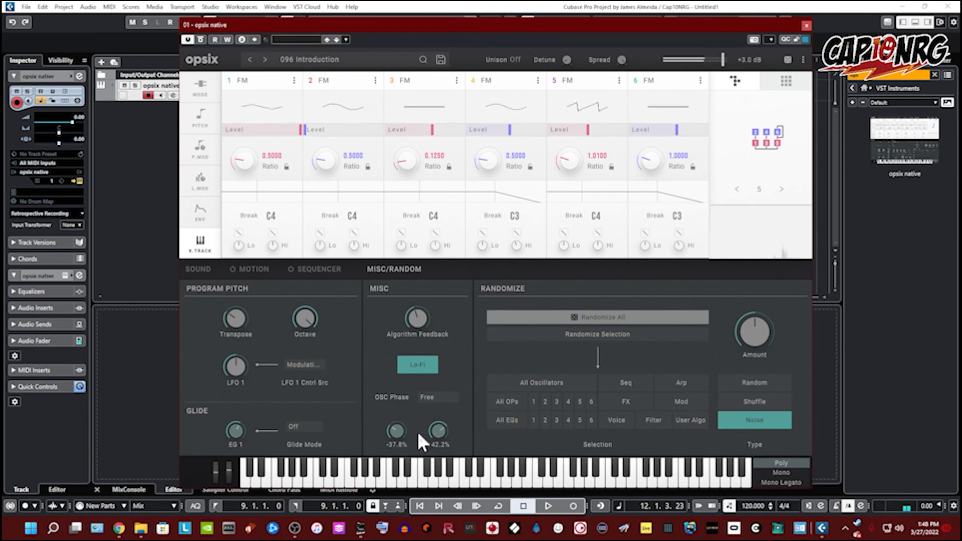
pyautogui.moveTo(433, 434); pyautogui.dragTo(440, 486)
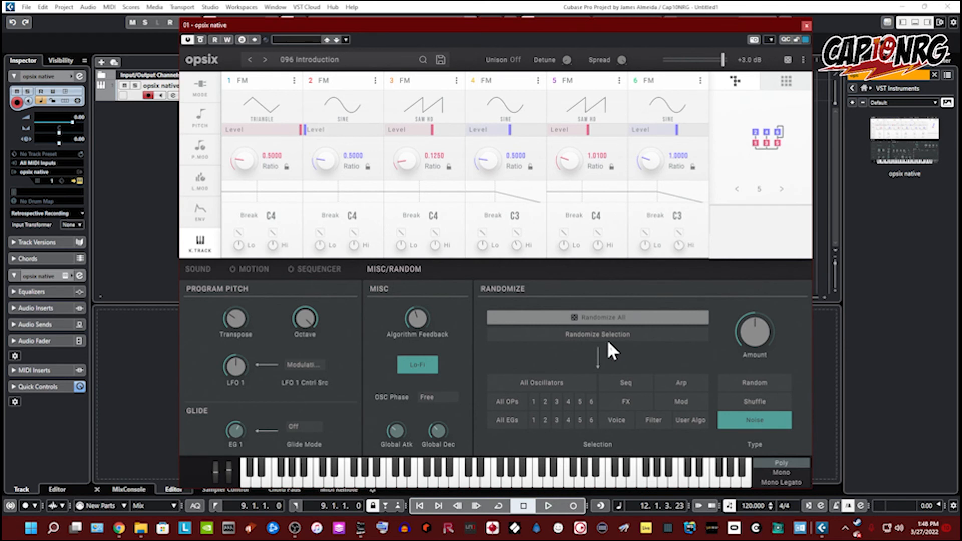
# Step: Apply Randomize All, choose the Random type and raise the randomize Amount
pyautogui.click(620, 317)
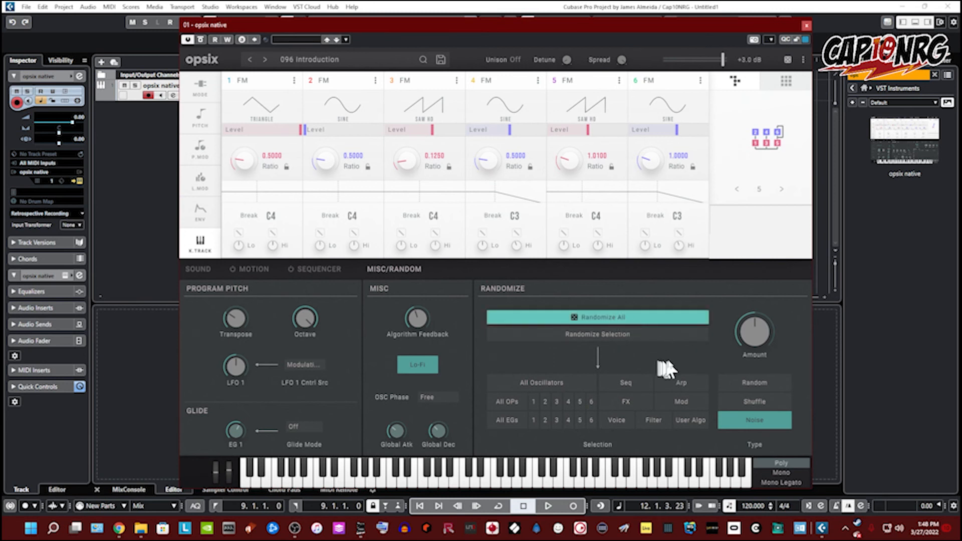
pyautogui.click(746, 383)
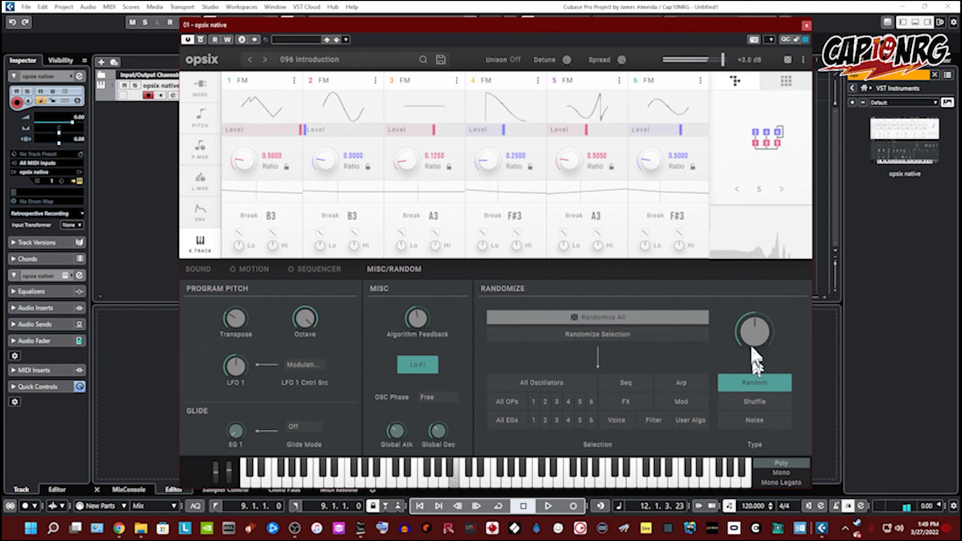
pyautogui.moveTo(756, 346); pyautogui.dragTo(751, 273)
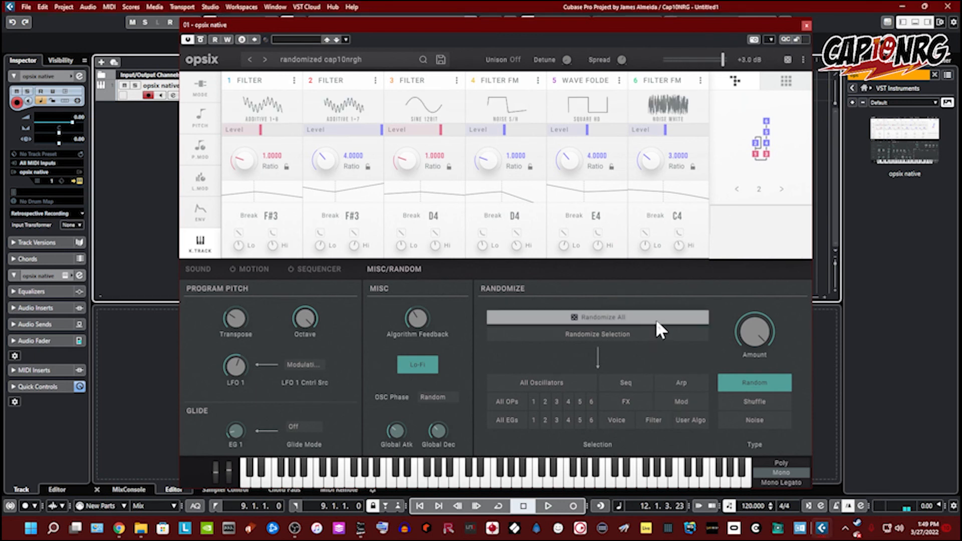
# Step: Trigger Randomize All and Randomize Selection again
pyautogui.click(656, 317)
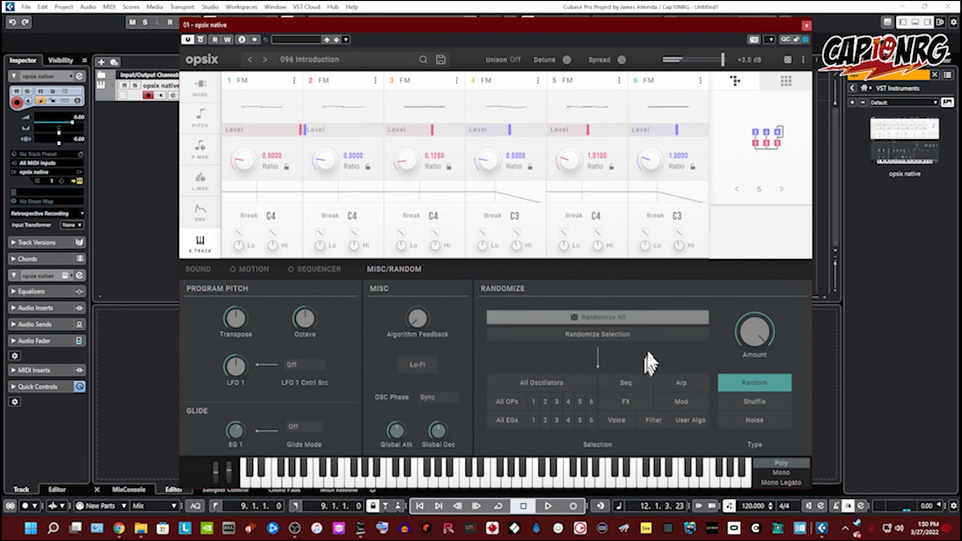
pyautogui.click(635, 335)
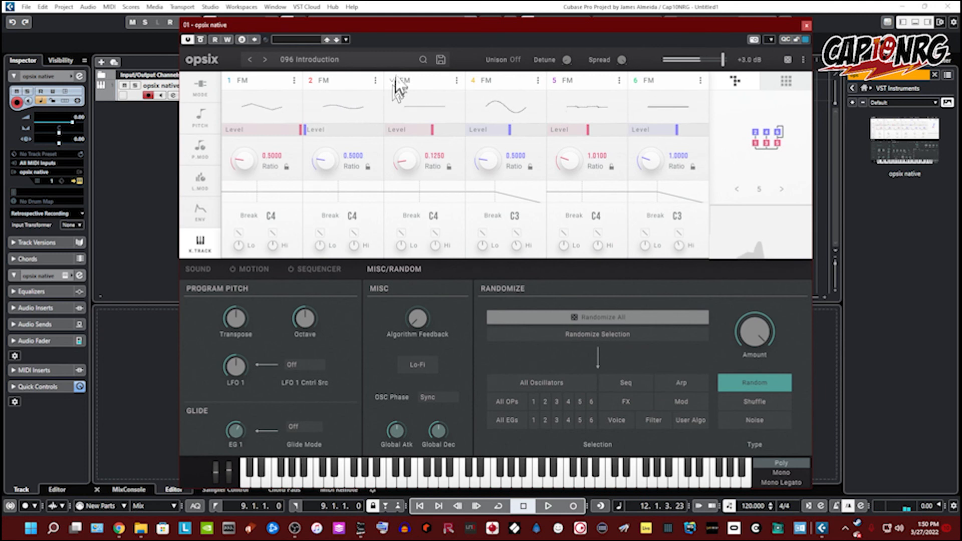
# Step: Reopen the preset browser, load 104 Organic Glow and filter to the Keyboard category
pyautogui.click(373, 61)
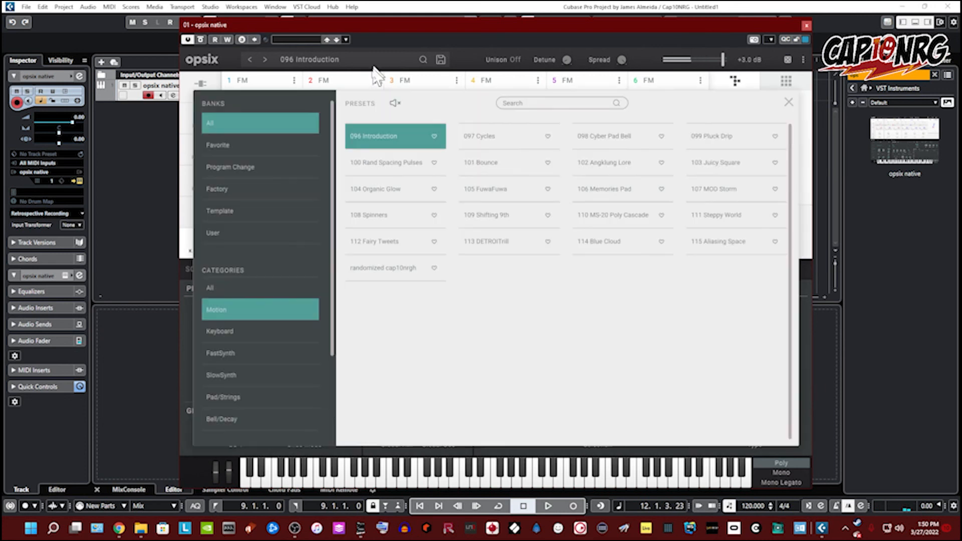
pyautogui.click(398, 192)
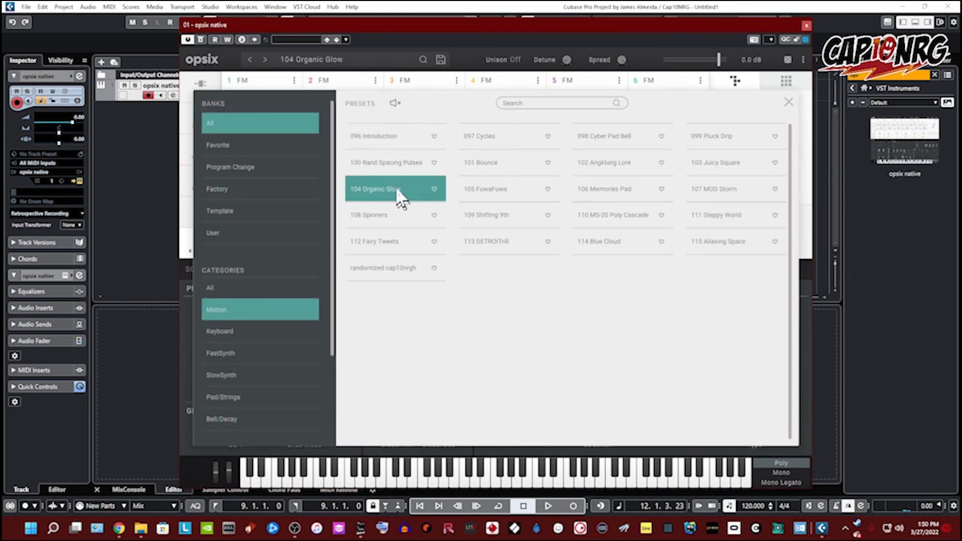
pyautogui.click(222, 331)
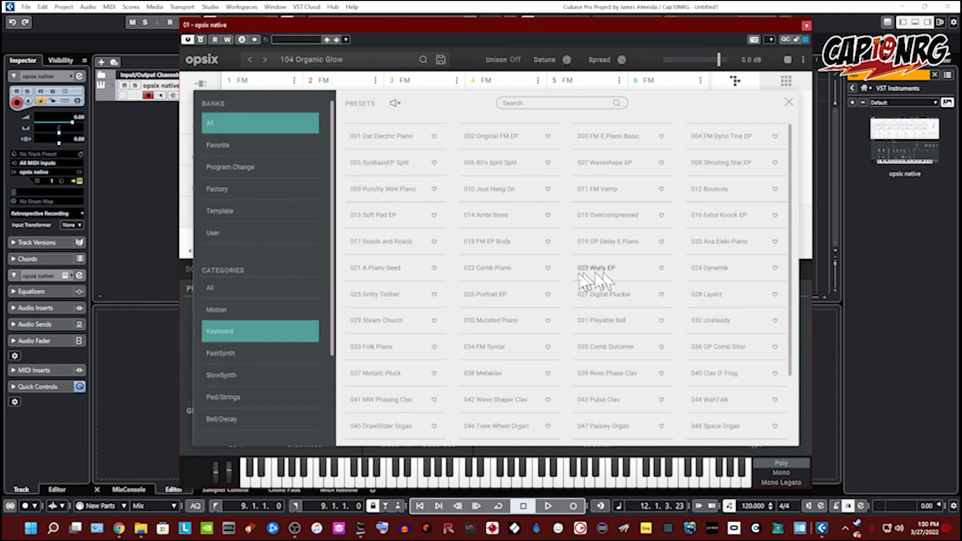
# Step: Load the 022 Comb Piano preset and randomize only operators 3 and 6
pyautogui.doubleClick(504, 264)
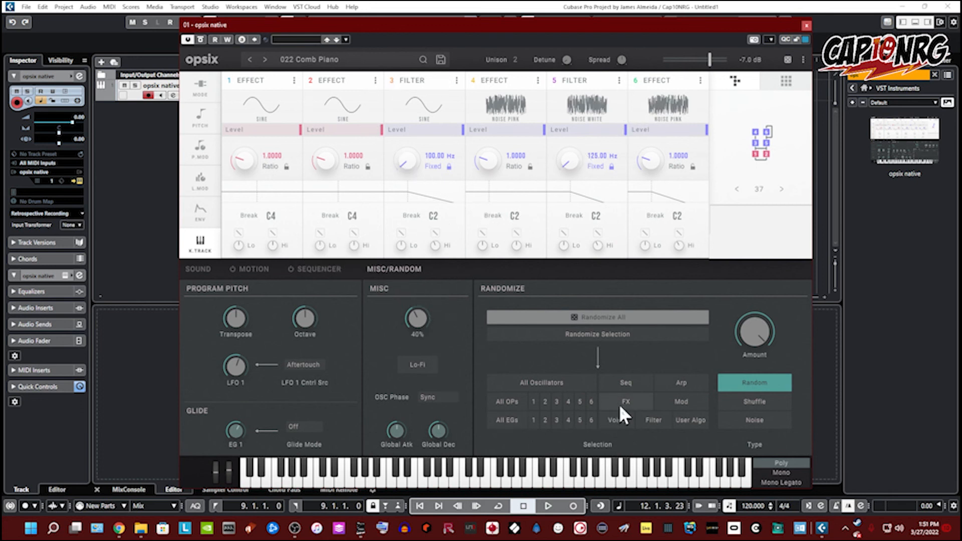
pyautogui.click(556, 402)
pyautogui.click(590, 403)
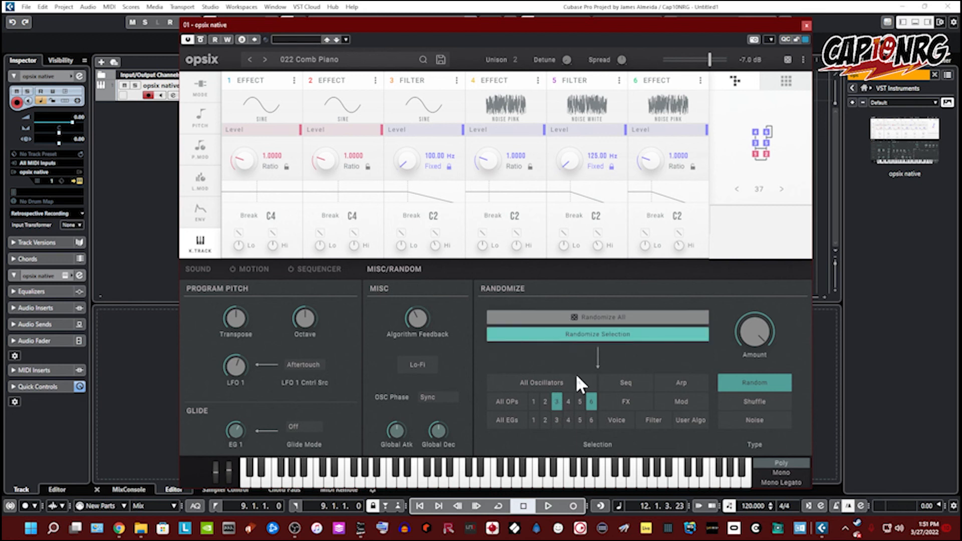
pyautogui.click(571, 335)
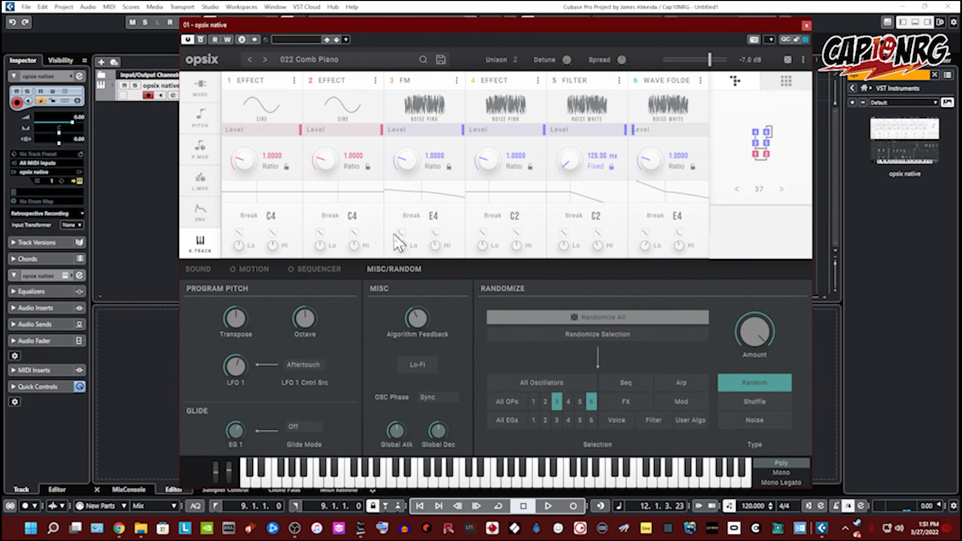
# Step: Set the ratios of operators 3 and 4 to 0.0078 and operator 6's ratio to 5.0000
pyautogui.moveTo(405, 161); pyautogui.dragTo(428, 224)
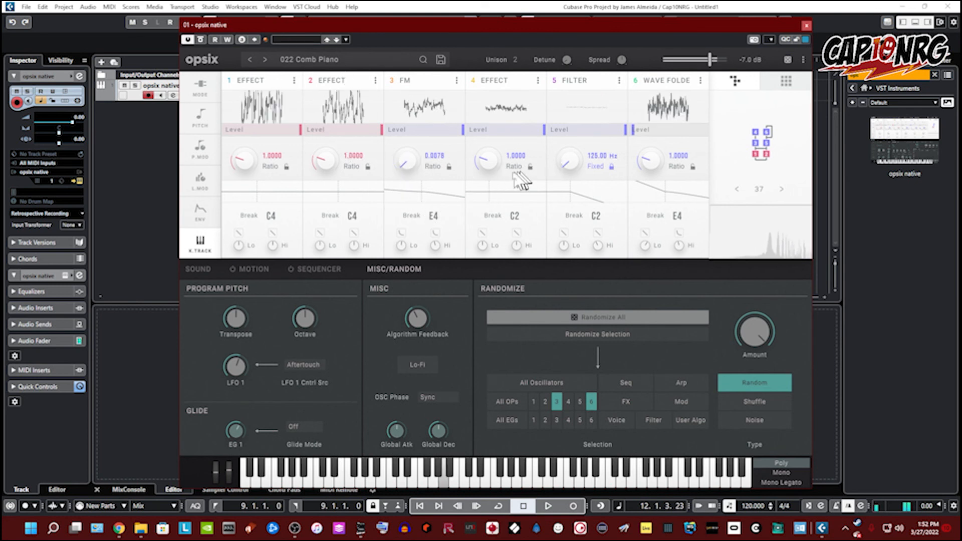
pyautogui.moveTo(489, 165); pyautogui.dragTo(494, 215)
pyautogui.moveTo(658, 167); pyautogui.dragTo(654, 217)
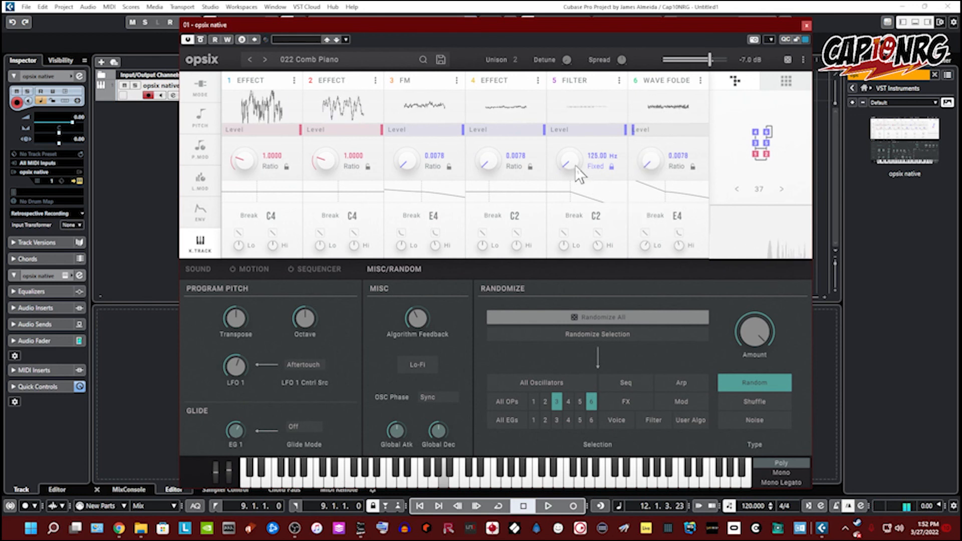
pyautogui.moveTo(661, 175); pyautogui.dragTo(622, 129)
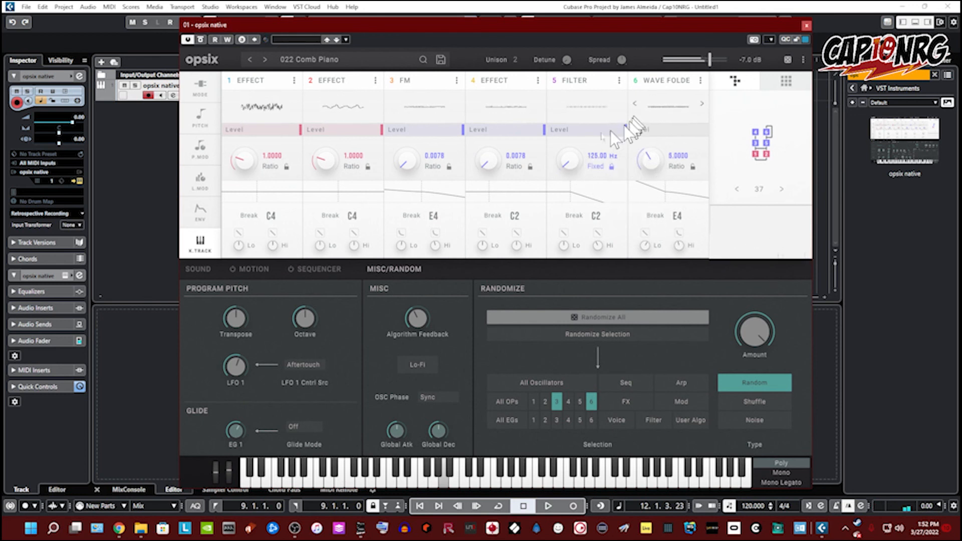
# Step: Set operator 4's level to about 49% and change operator 3's waveform to Square HD
pyautogui.moveTo(515, 146); pyautogui.dragTo(507, 142)
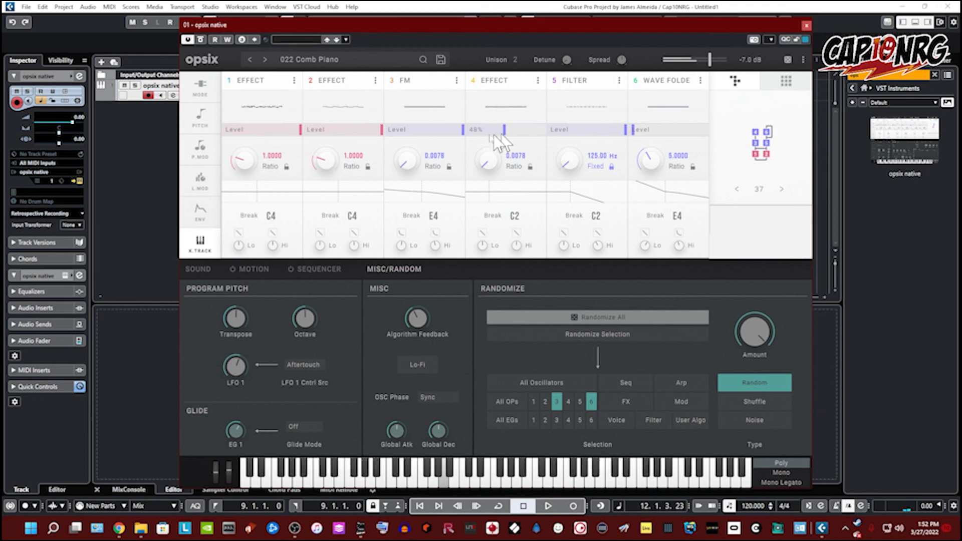
pyautogui.click(395, 110)
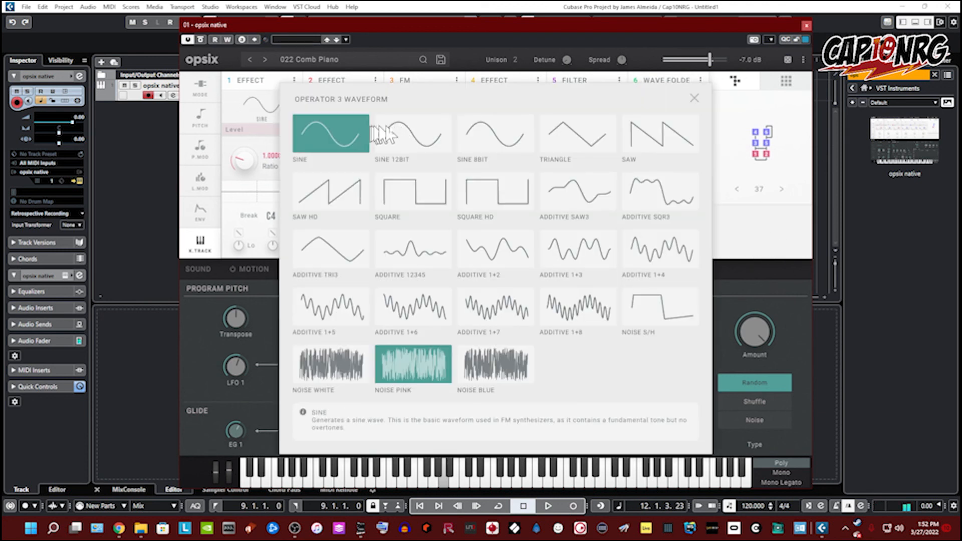
pyautogui.click(499, 201)
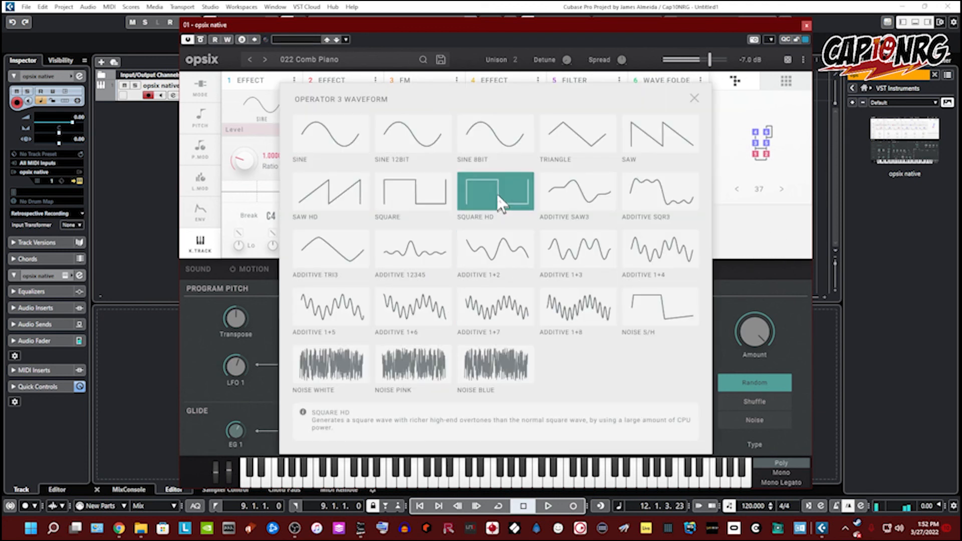